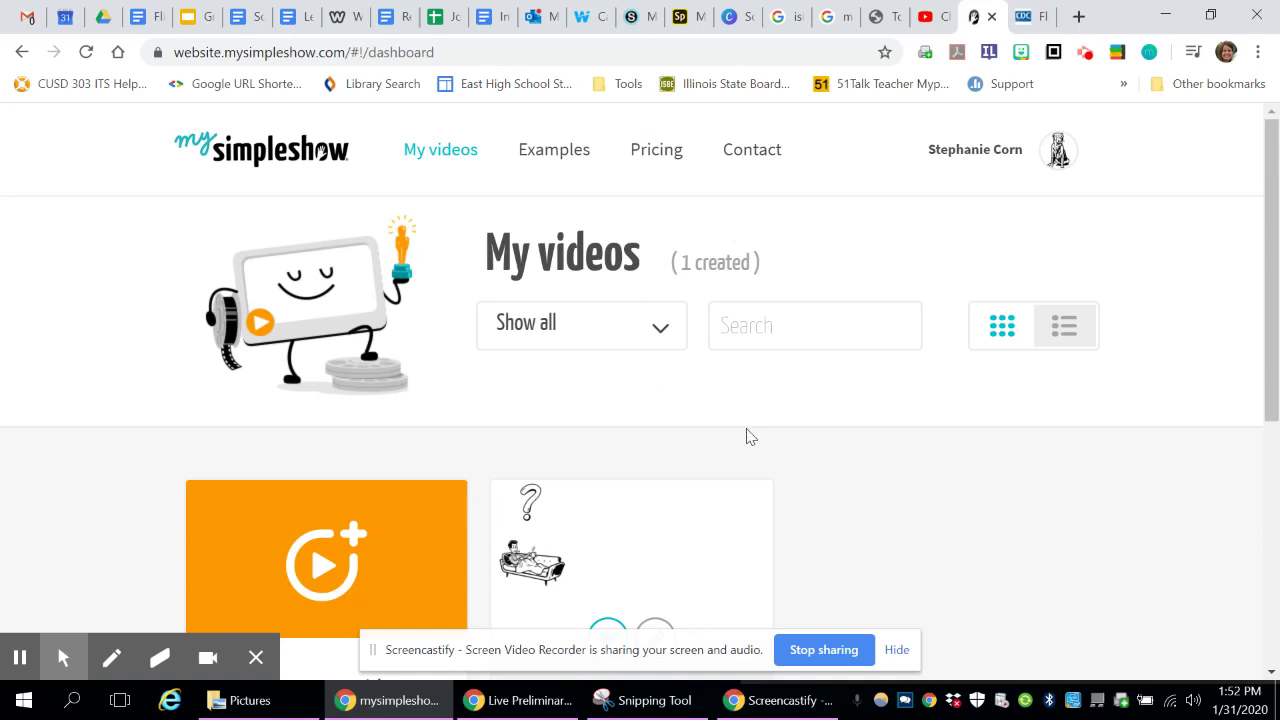
Create a new video project named 'Influenza' and choose to write your own script
scroll(750, 437, "down", 2)
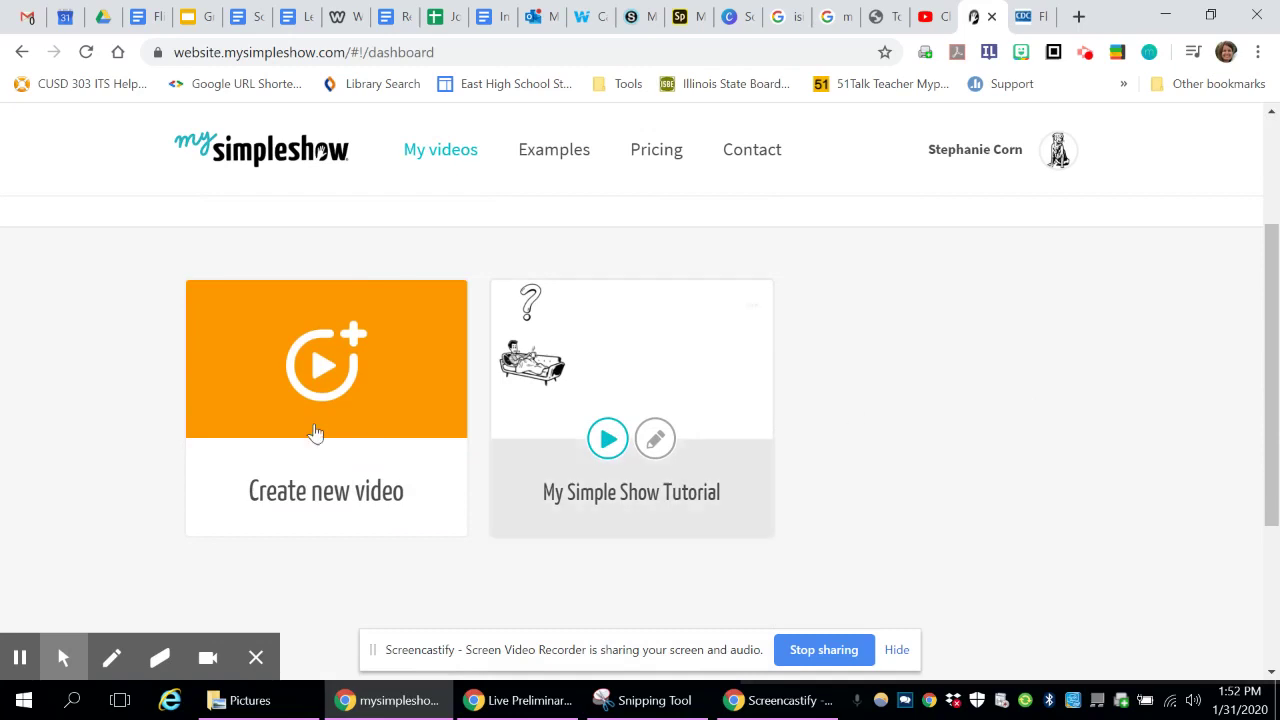
left_click(330, 360)
left_click(583, 243)
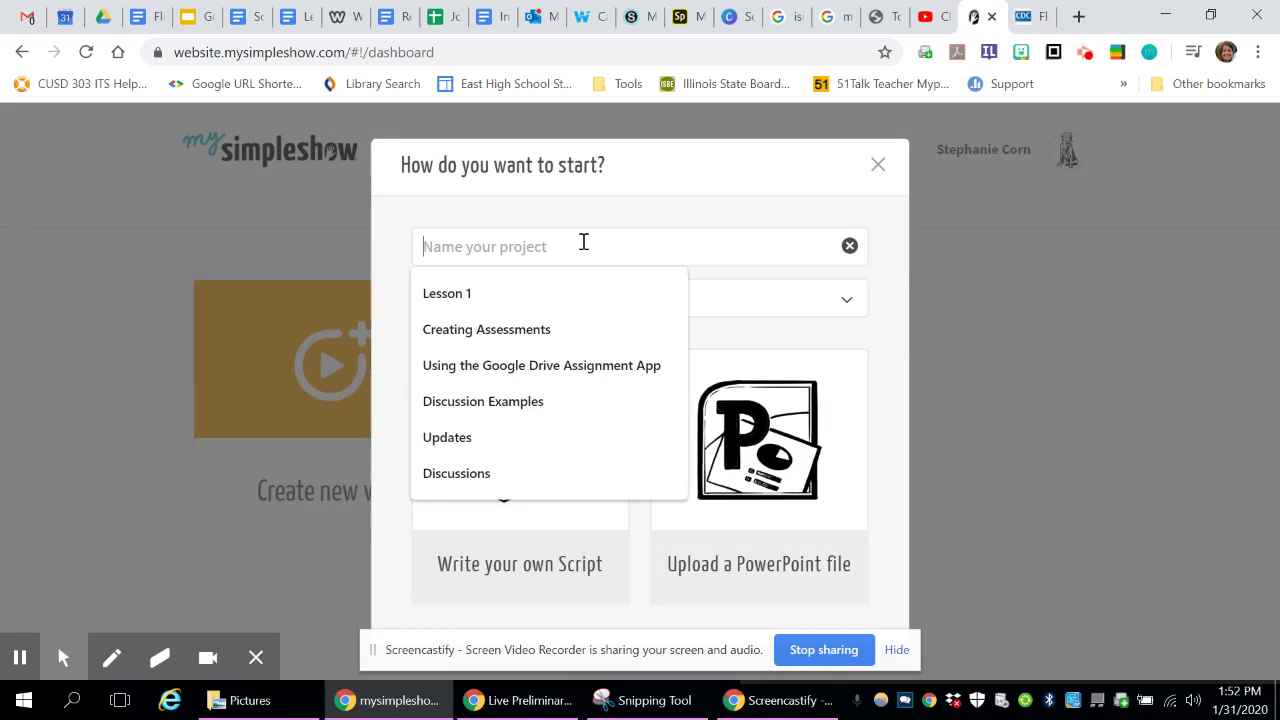
type("Flu")
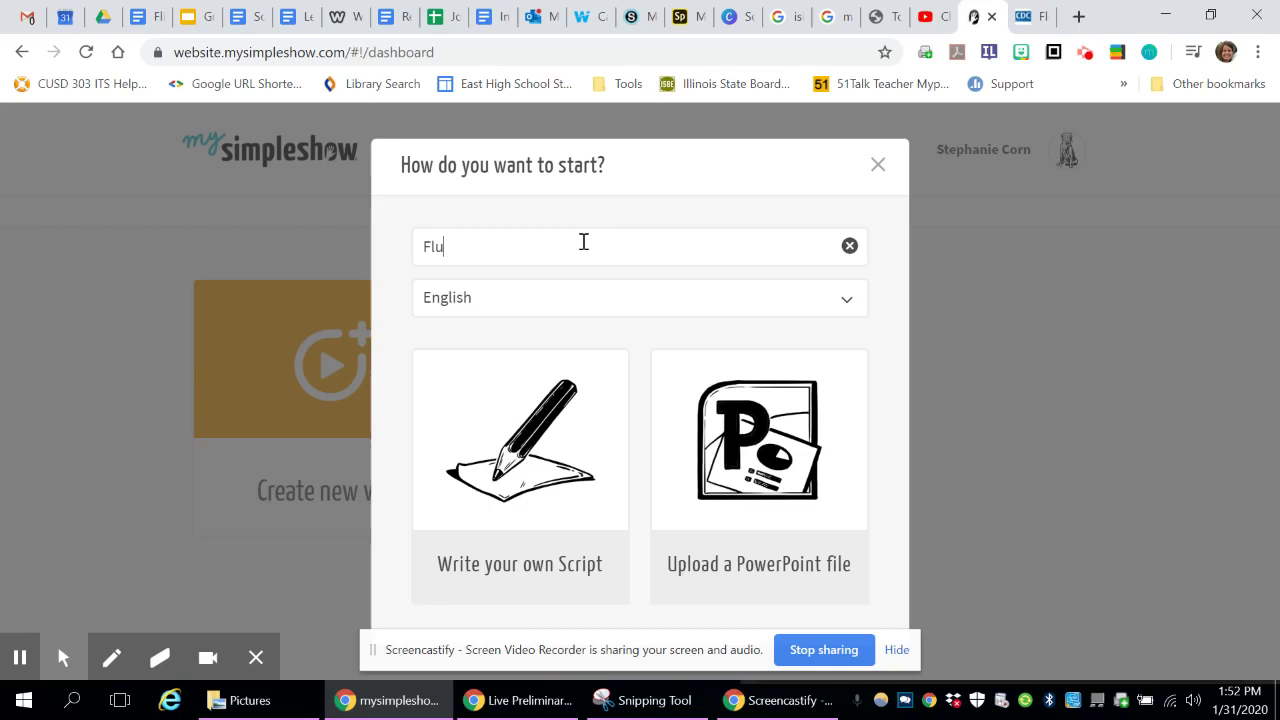
key("BackSpace")
key("BackSpace")
key("BackSpace")
type("Influenza")
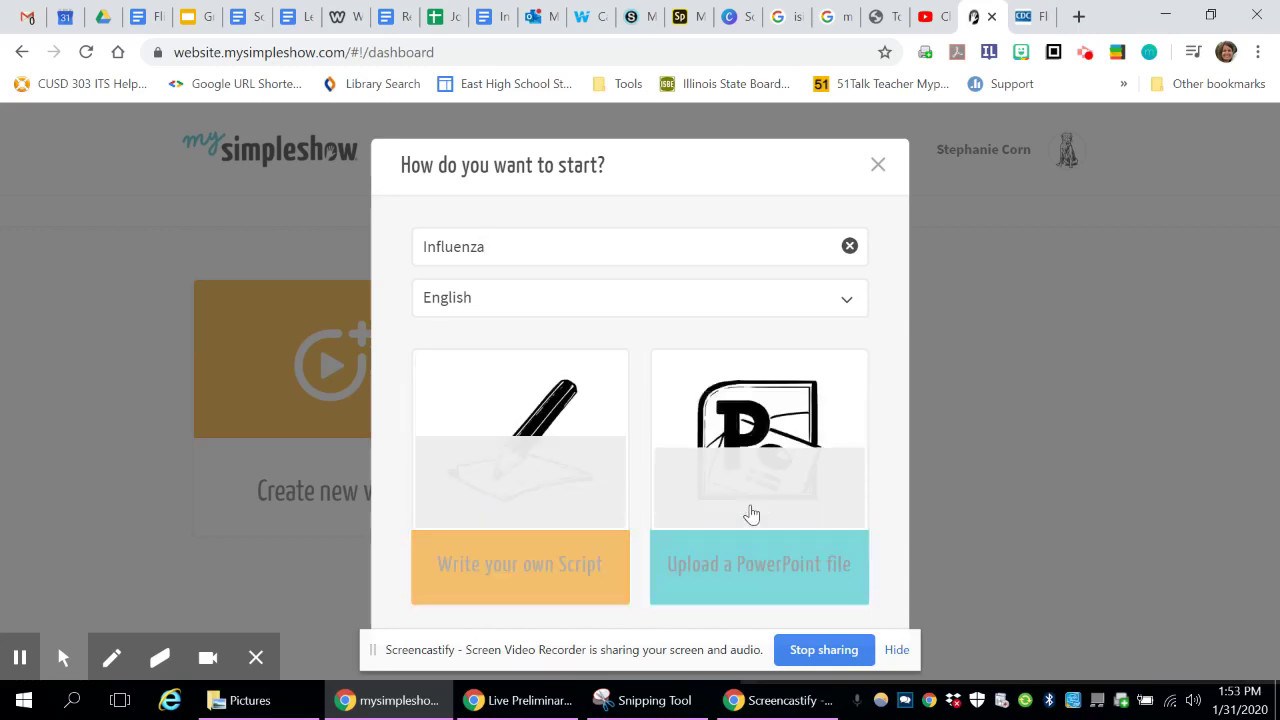
left_click(520, 568)
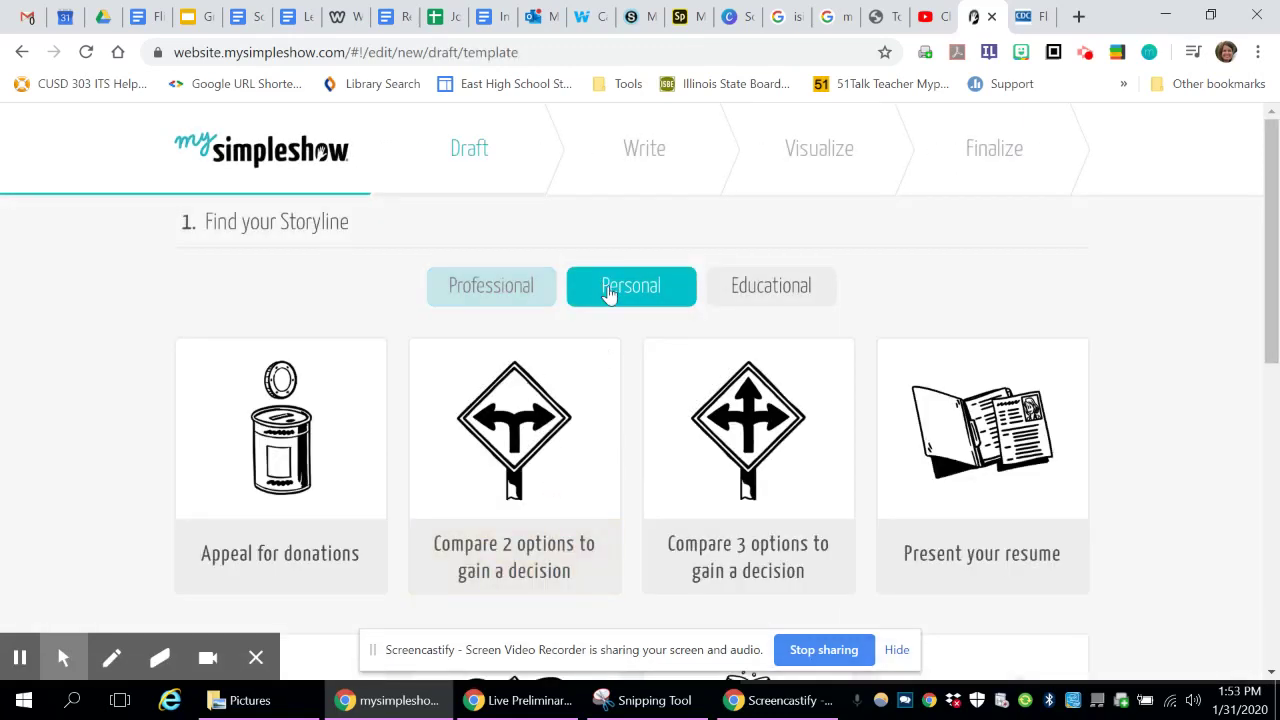
Pick the 'Explain a medical disease' storyline from the Educational templates
left_click(805, 305)
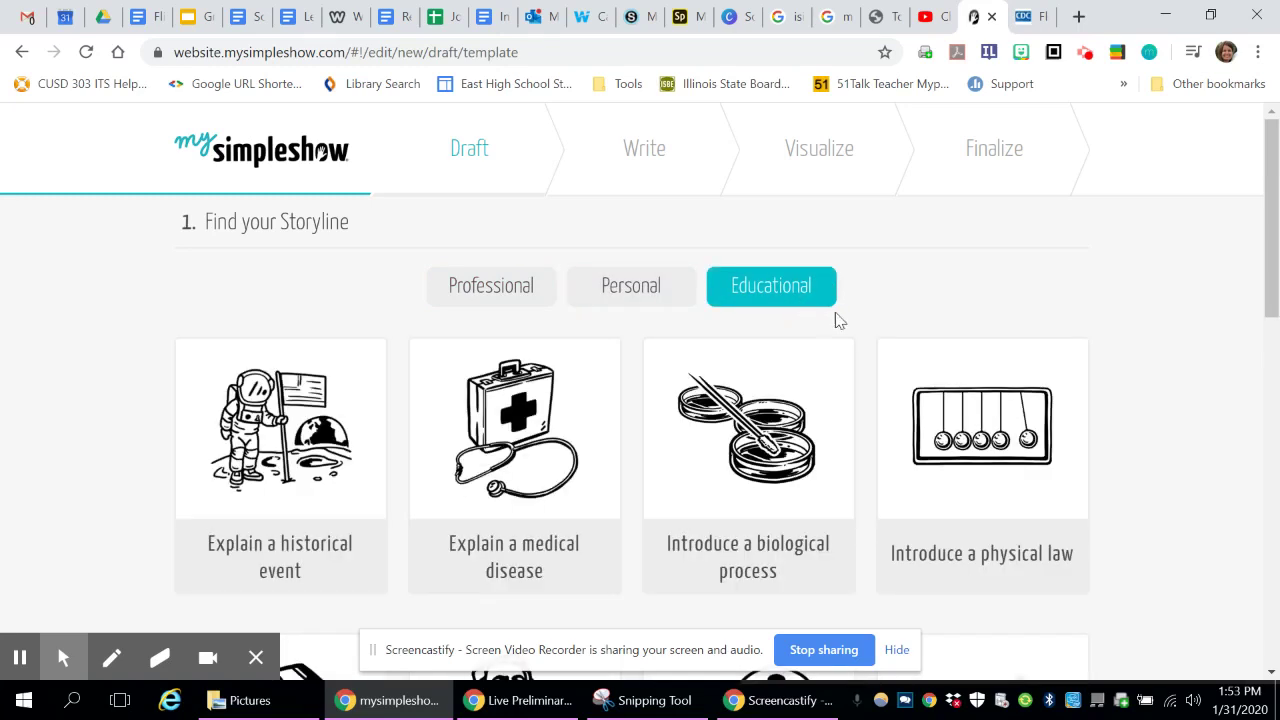
scroll(1080, 333, "down", 2)
scroll(1080, 335, "down", 2)
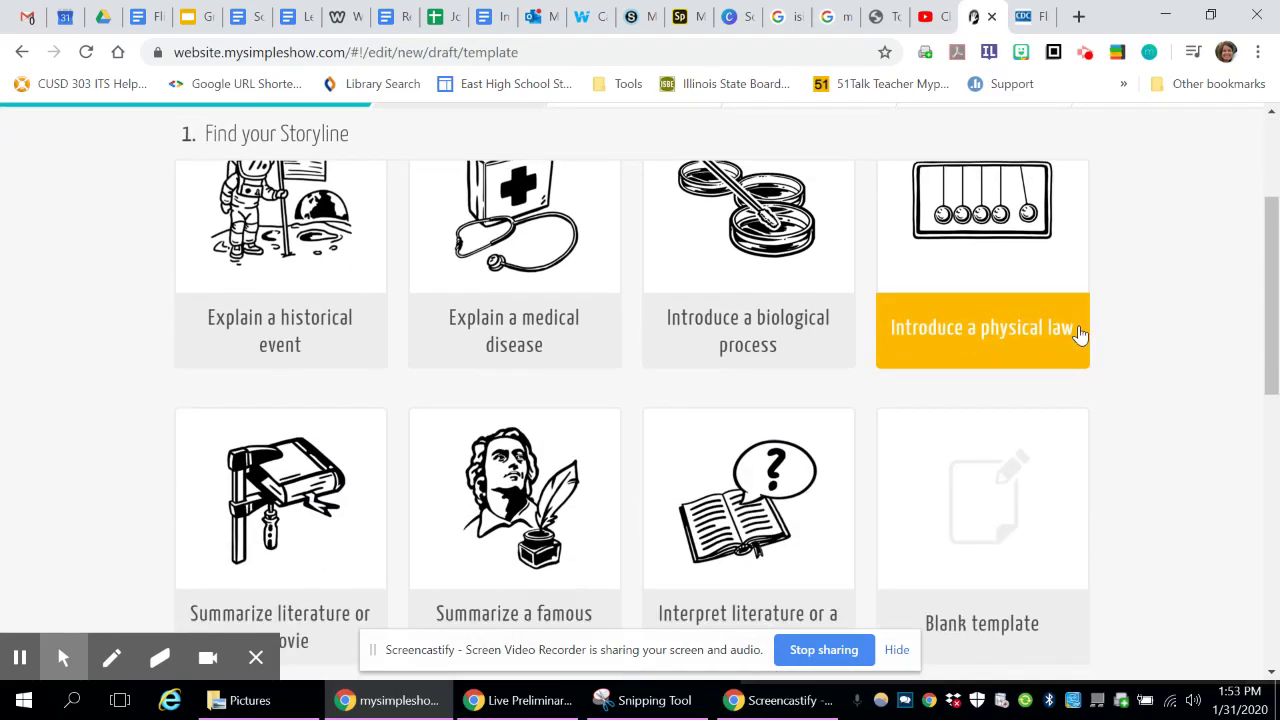
scroll(1080, 335, "down", 6)
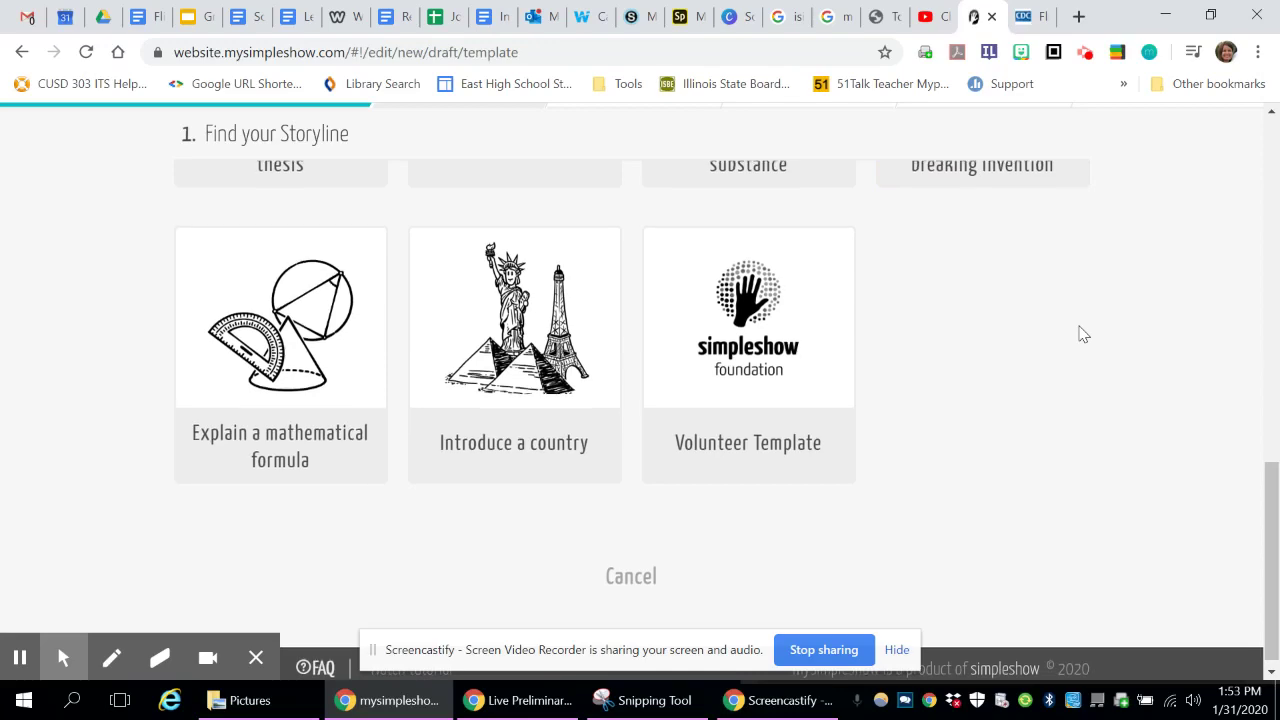
scroll(1080, 335, "up", 3)
scroll(1080, 335, "up", 3)
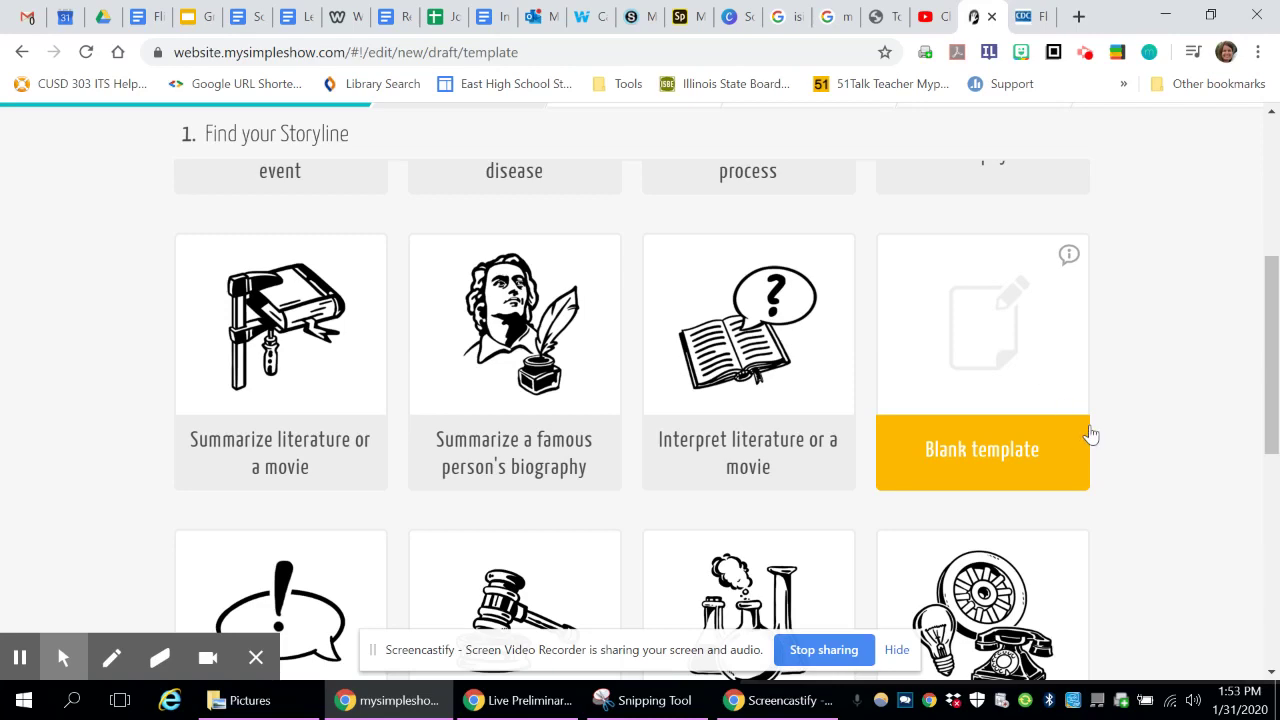
scroll(1114, 466, "up", 2)
scroll(1100, 462, "up", 1)
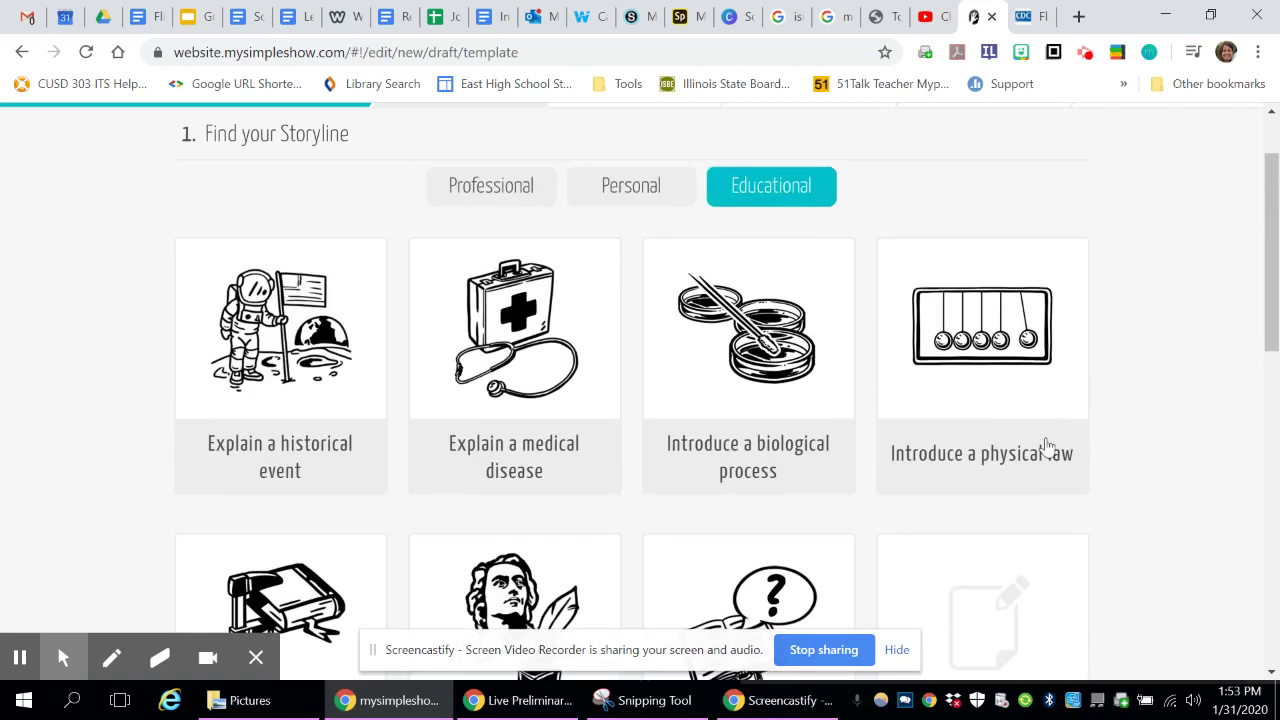
left_click(530, 370)
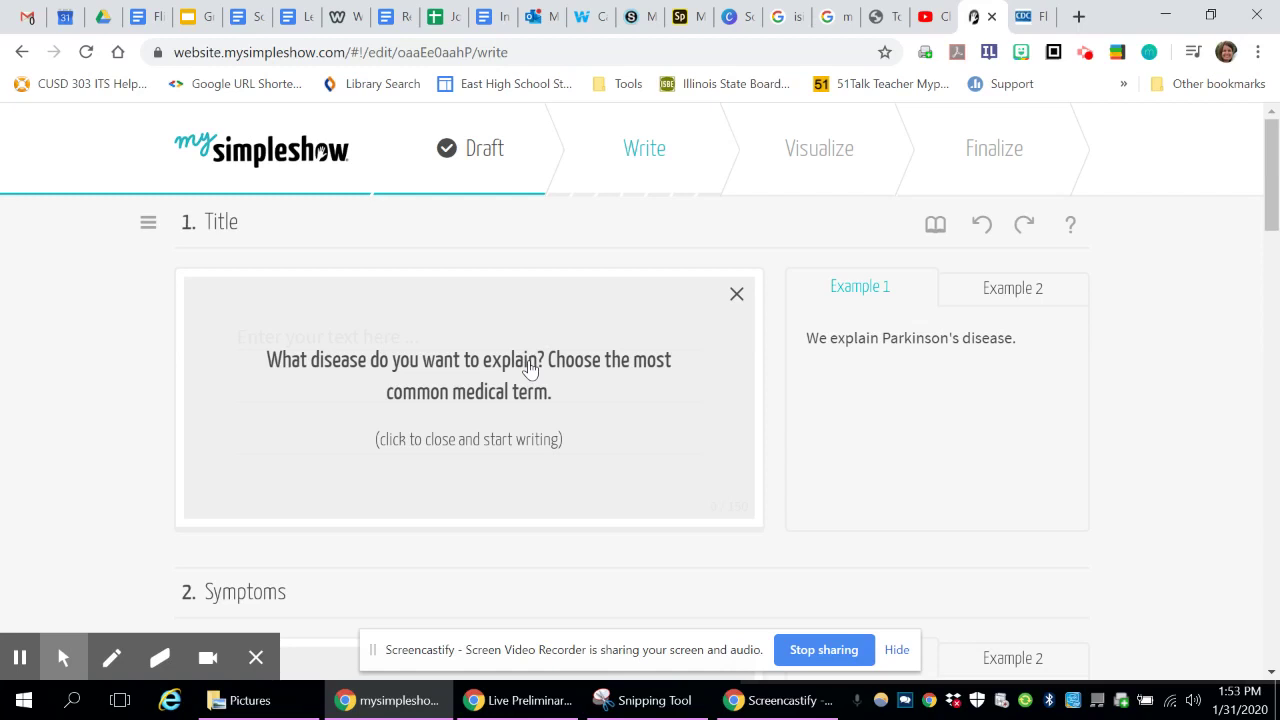
Enter 'This is Influenza....' into the script's Title field
left_click(530, 368)
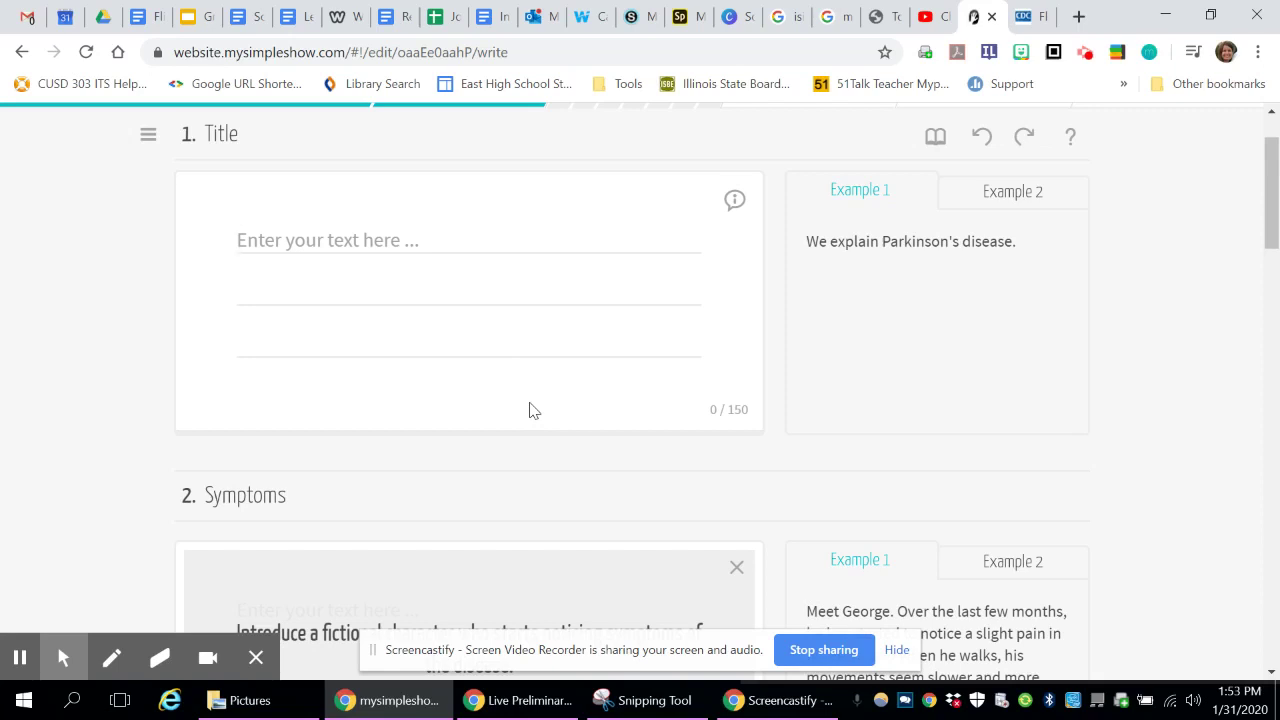
type("This is ")
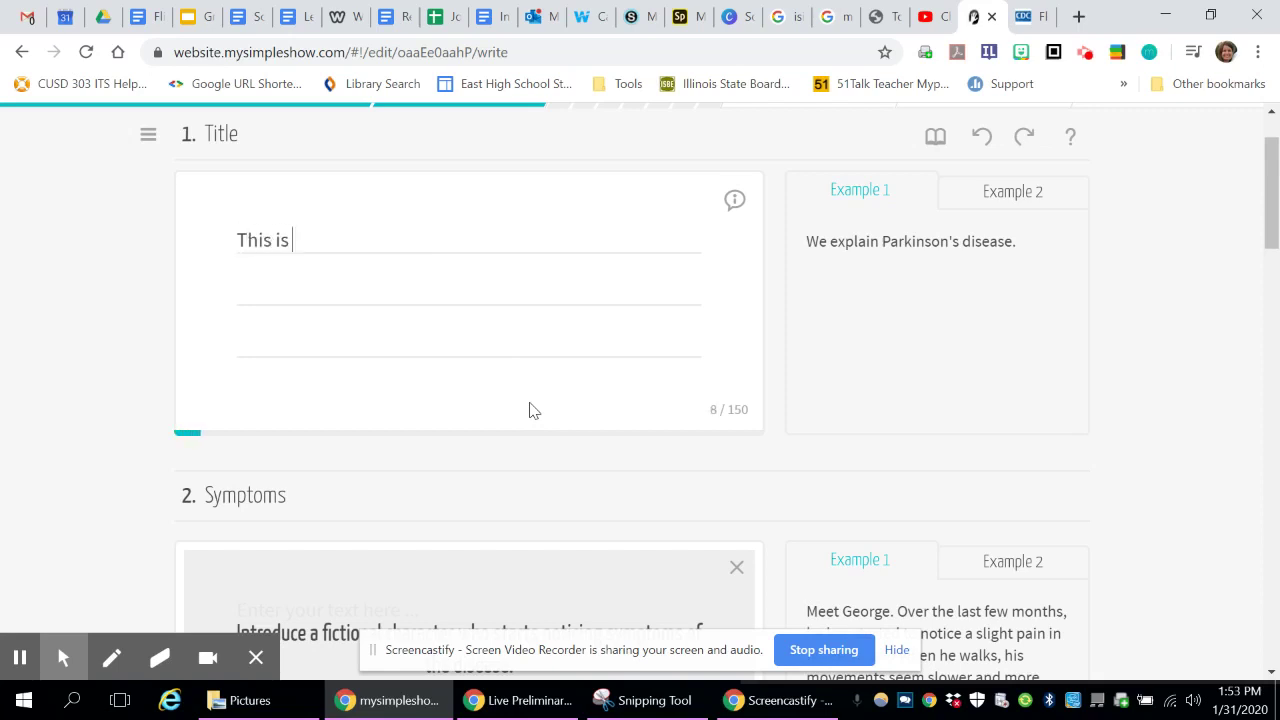
type("lnfluenza")
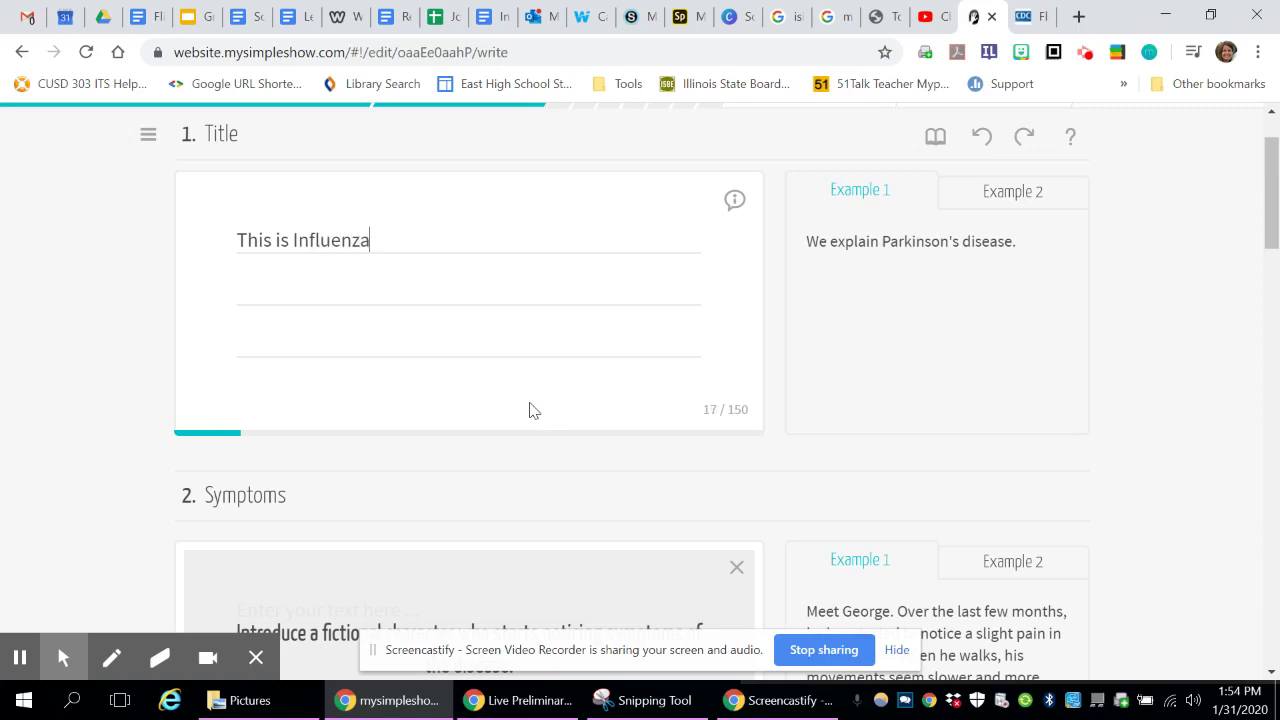
type("....")
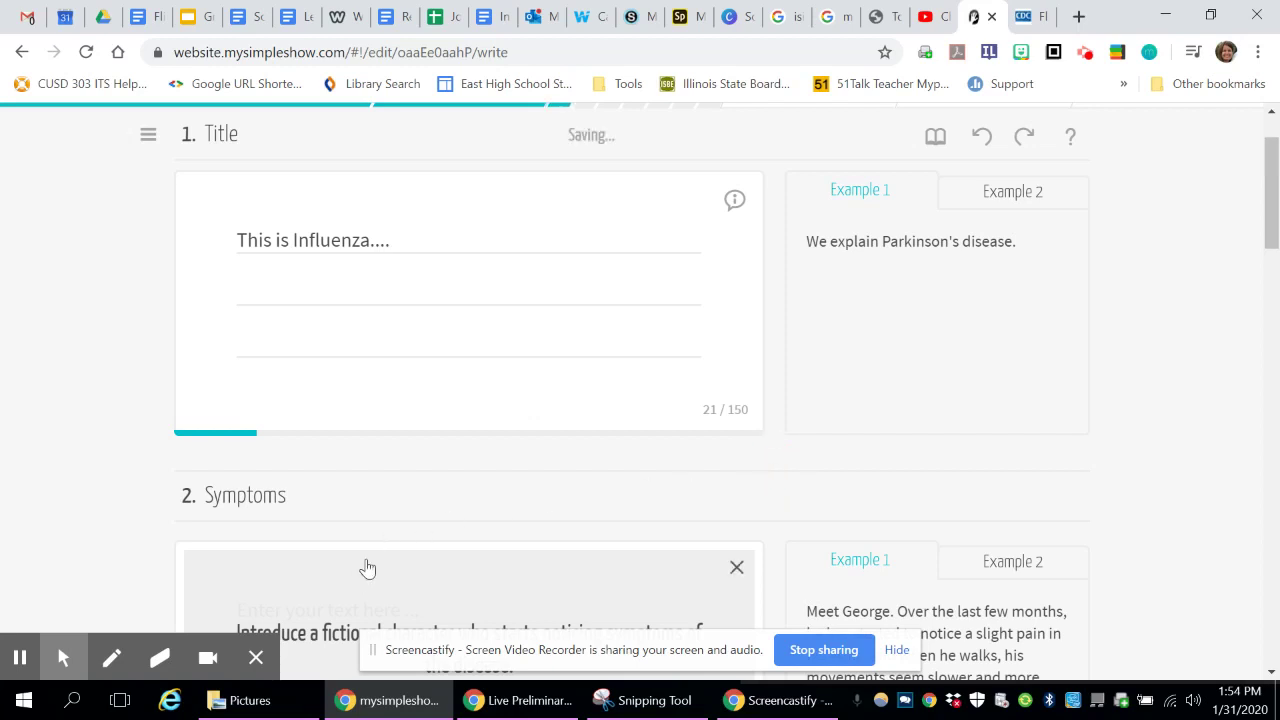
After comparing the examples, write the Symptoms paragraph introducing the sick character
scroll(366, 566, "down", 1)
scroll(400, 488, "down", 1)
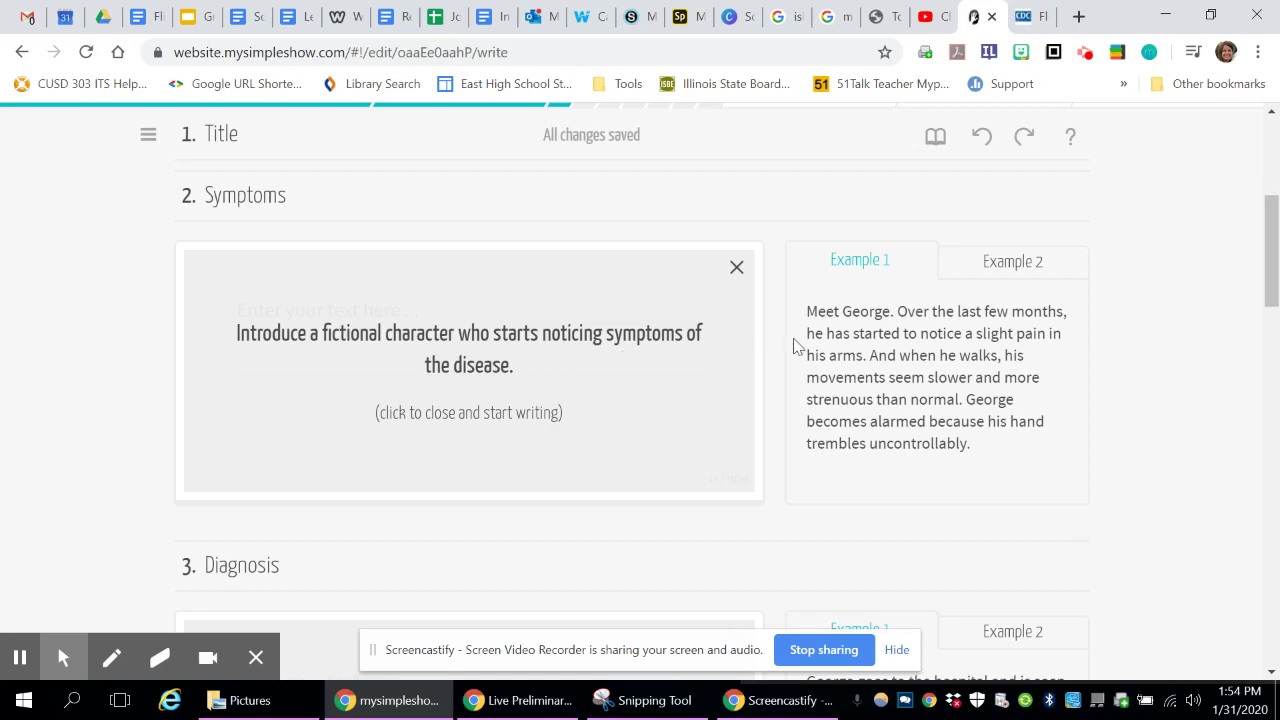
left_click(1036, 270)
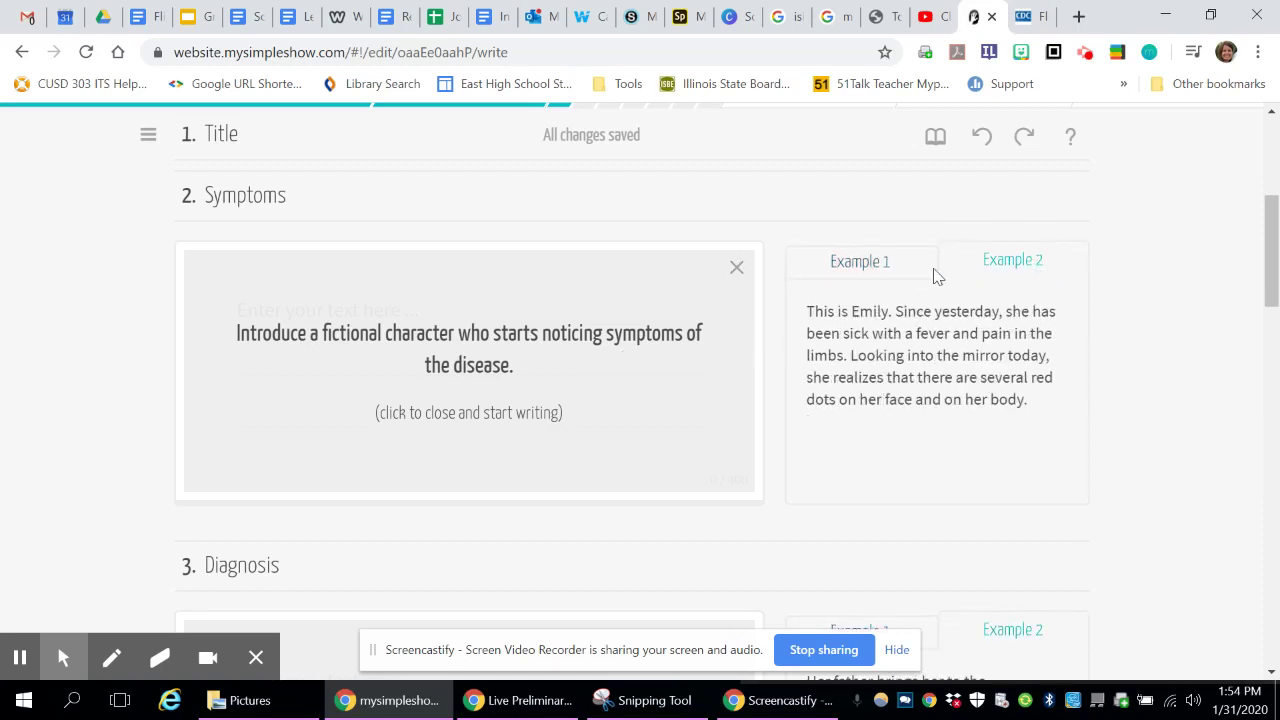
left_click(878, 262)
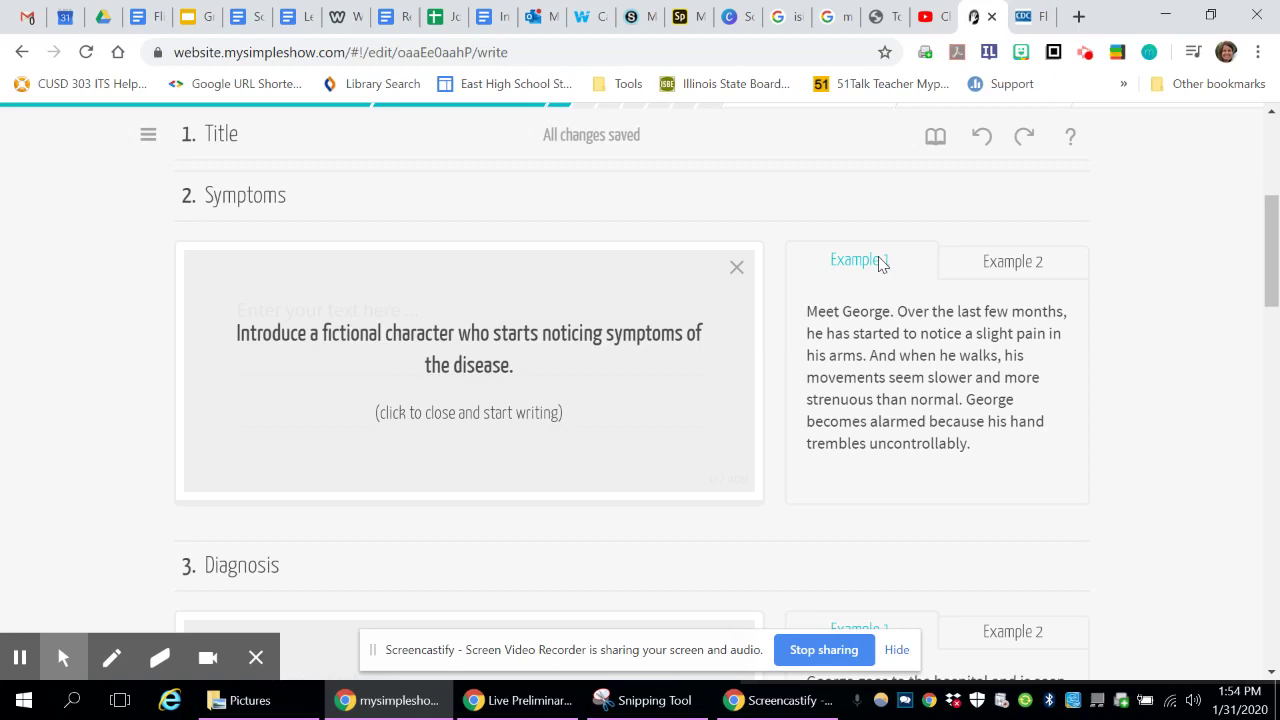
left_click(502, 344)
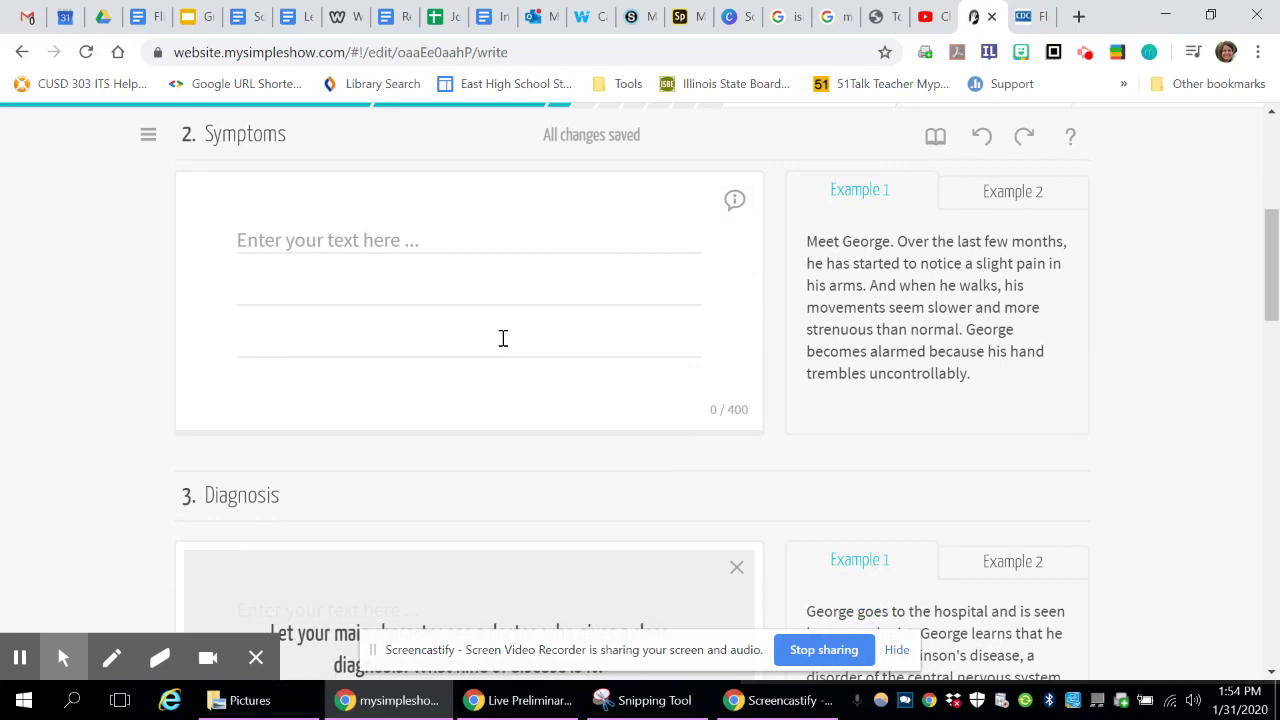
type("This is Ja")
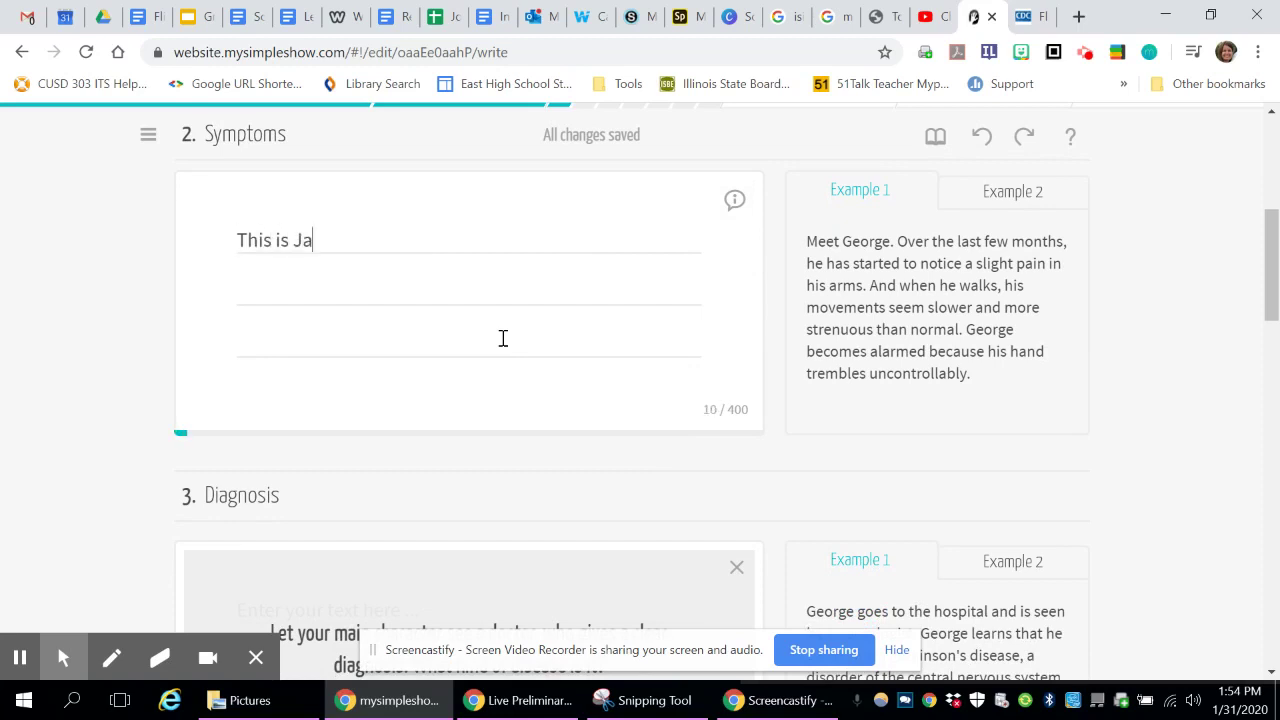
type("ckie.")
type("She woke up this morning feeling very sick.  She has a fever, a bad cough, achy muscles, and a sore throat.  All she wants to do is sleep.")
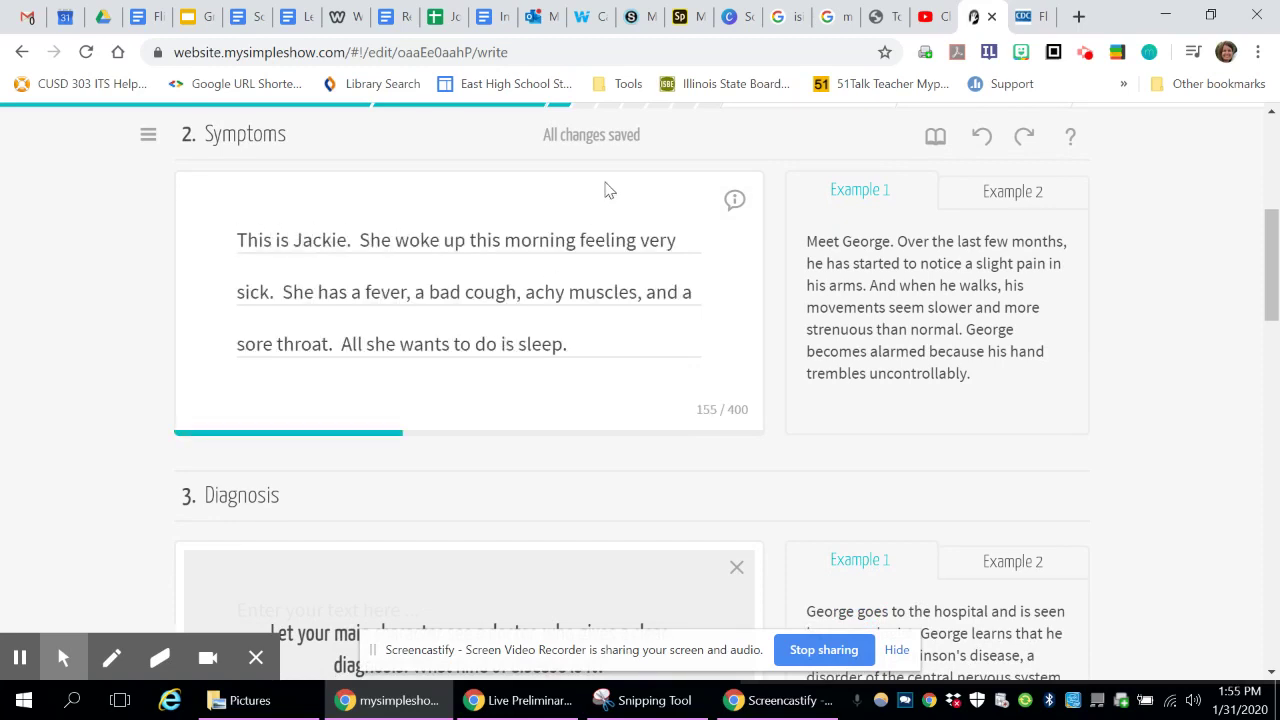
scroll(609, 335, "down", 2)
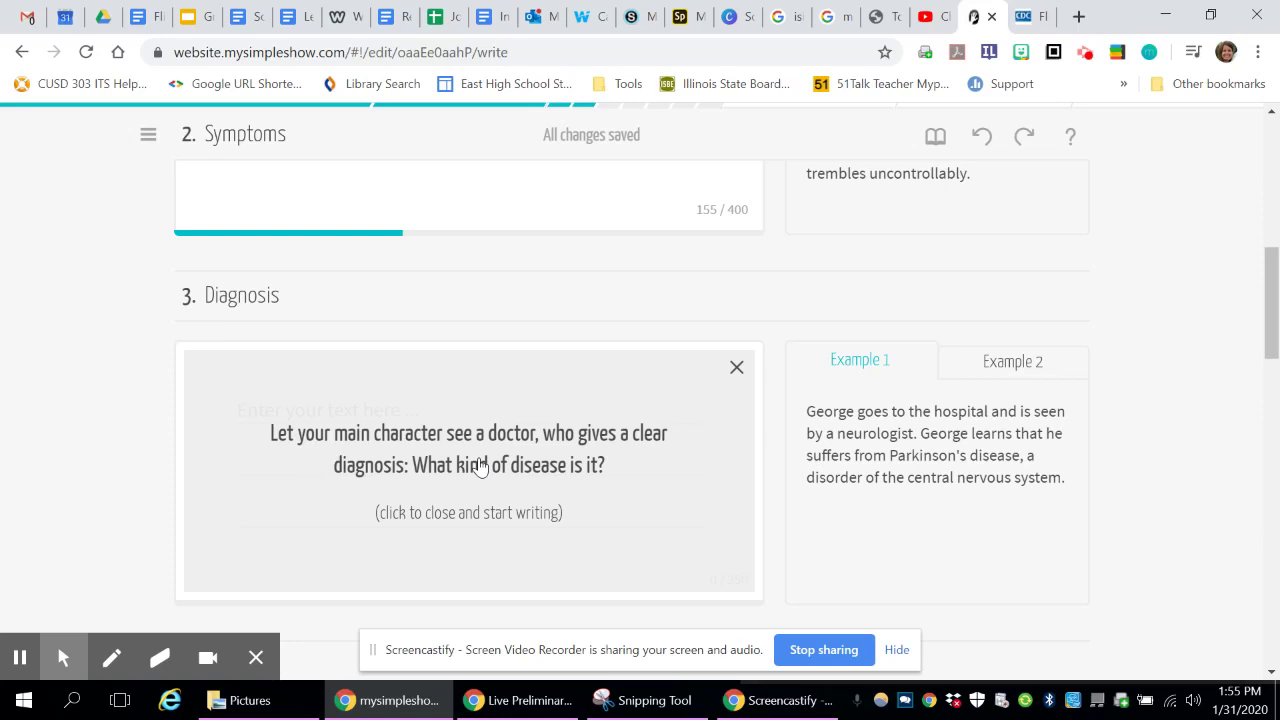
Write the Diagnosis: a doctor's flu test comes back positive for Influenza B
left_click(465, 453)
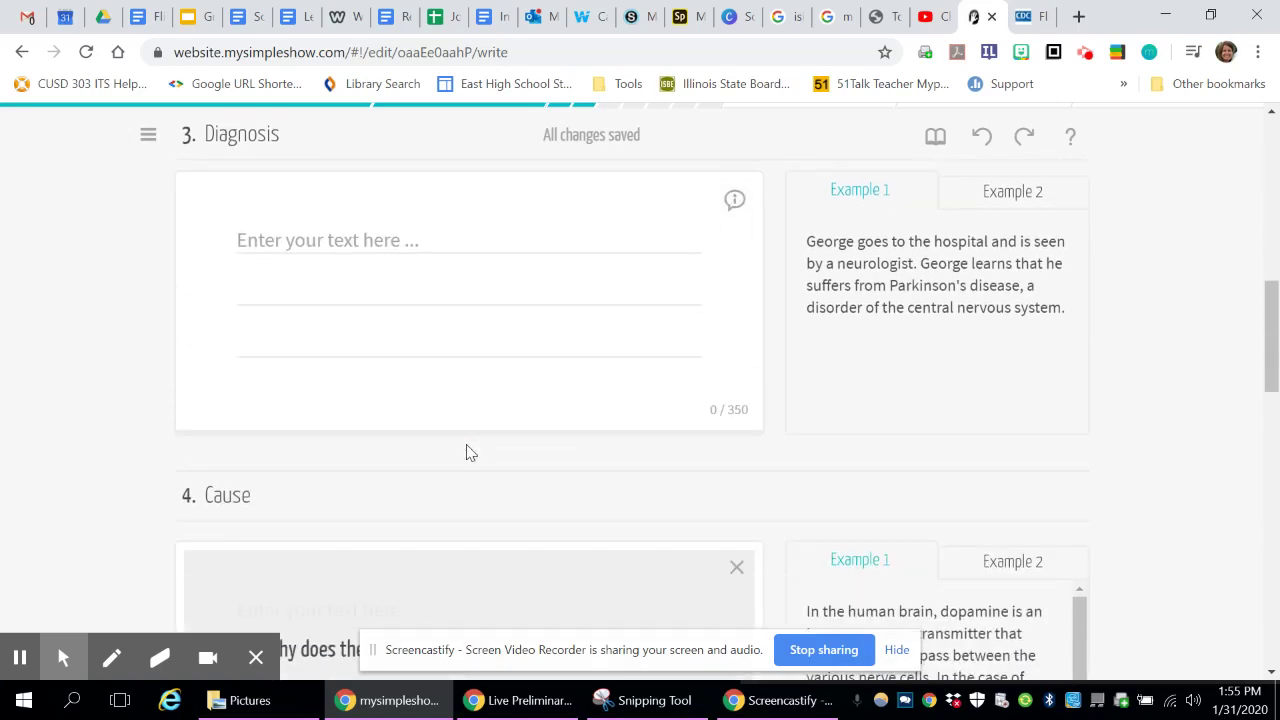
type("Jackie go")
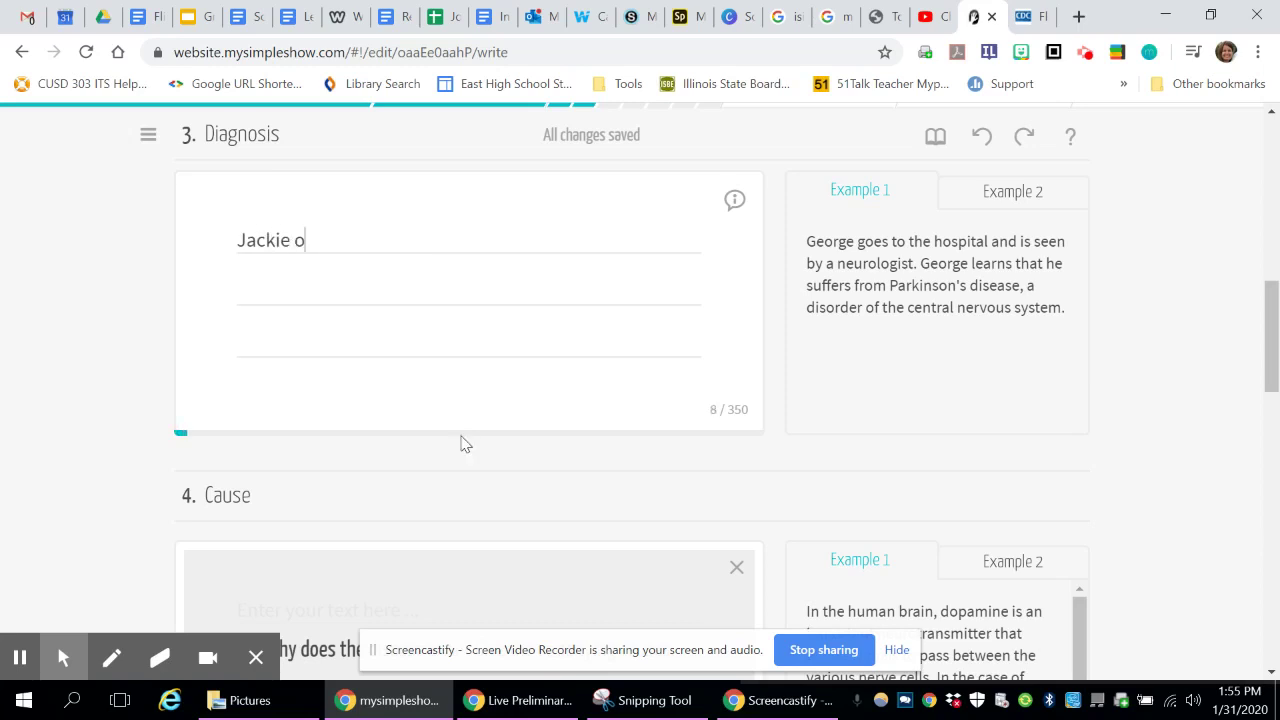
type("es to the doc")
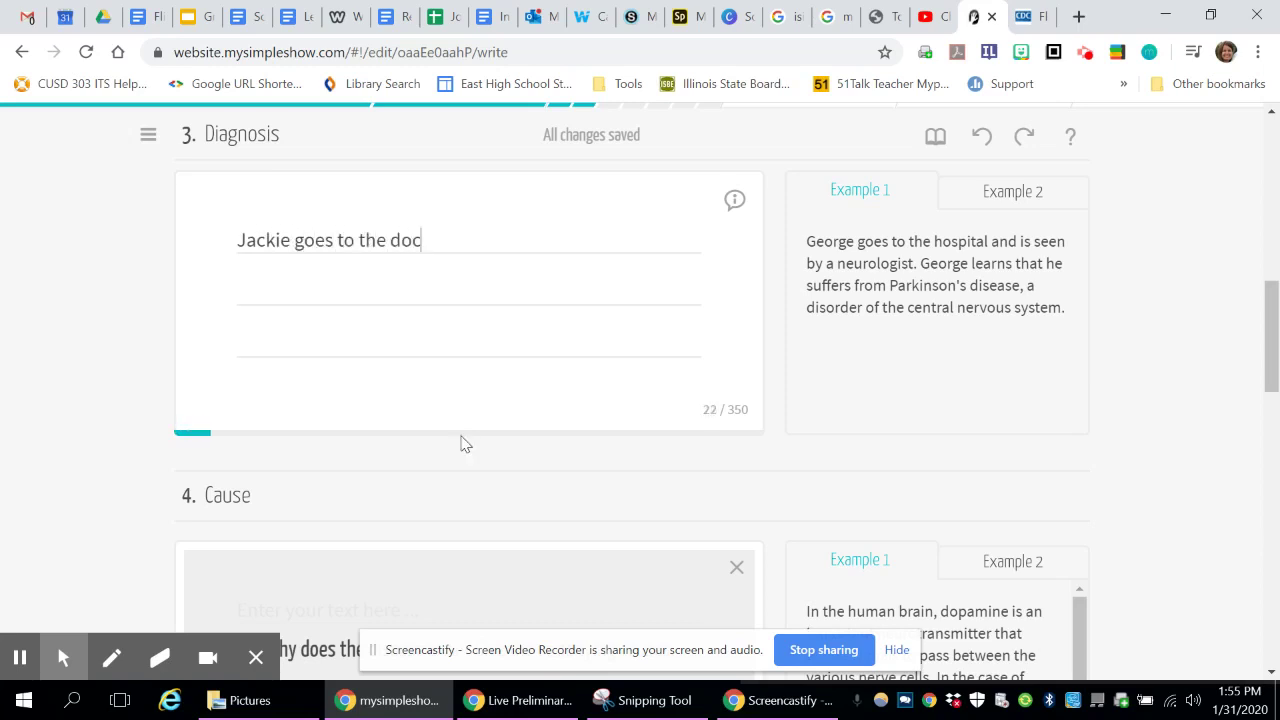
type("tor and he")
key("BackSpace")
key("BackSpace")
key("BackSpace")
key("BackSpace")
key("BackSpace")
key("BackSpace")
key("BackSpace")
type(", and he gives her ")
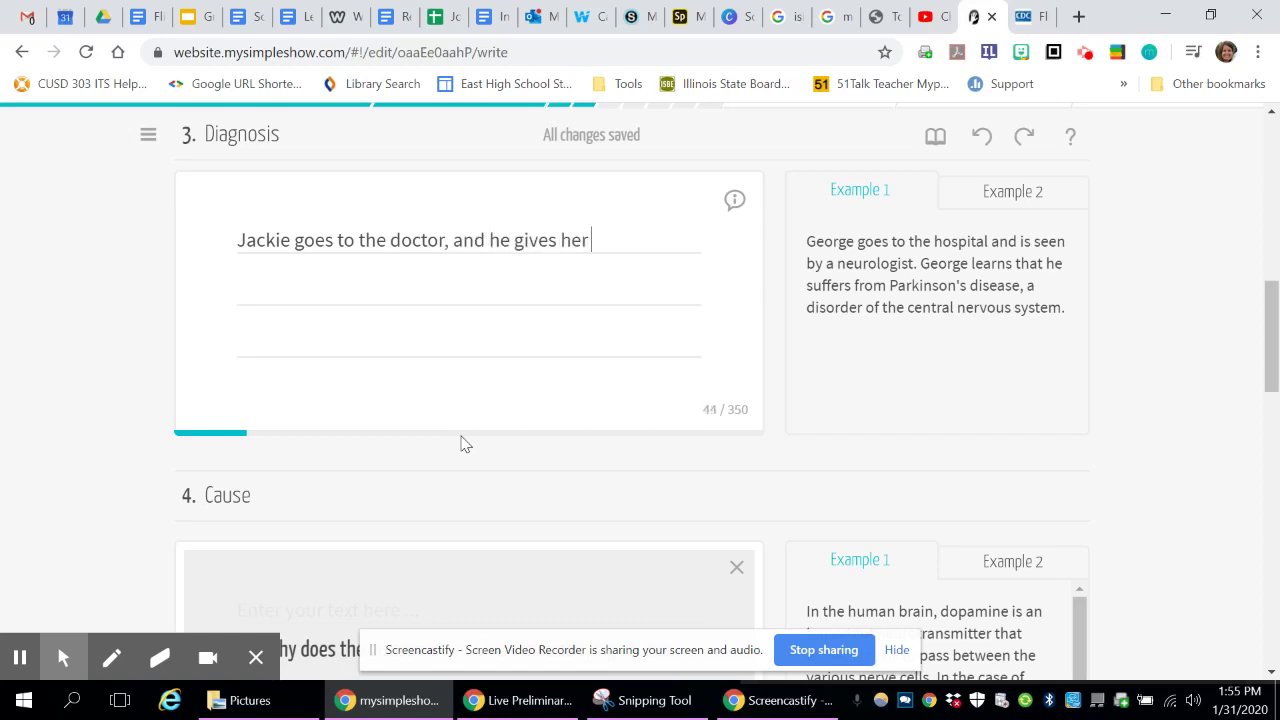
type("a flu test.  It comes back positive.  She has Influenza B.")
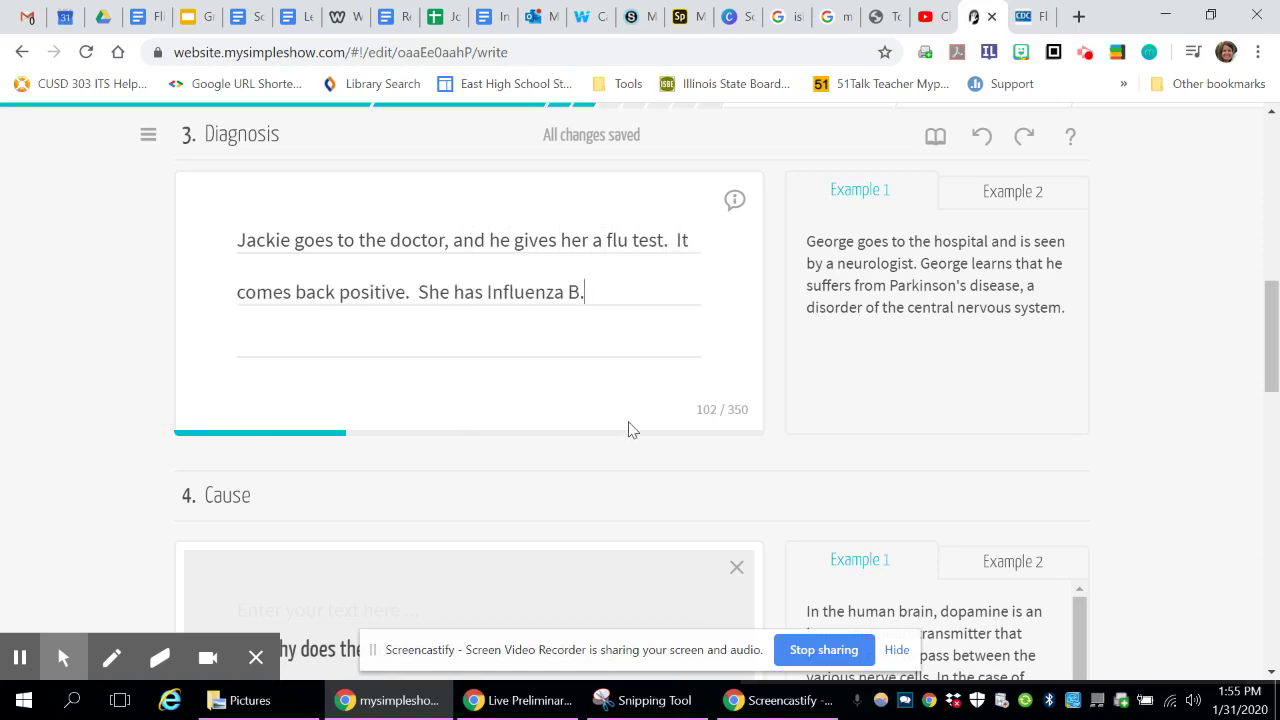
scroll(628, 430, "down", 3)
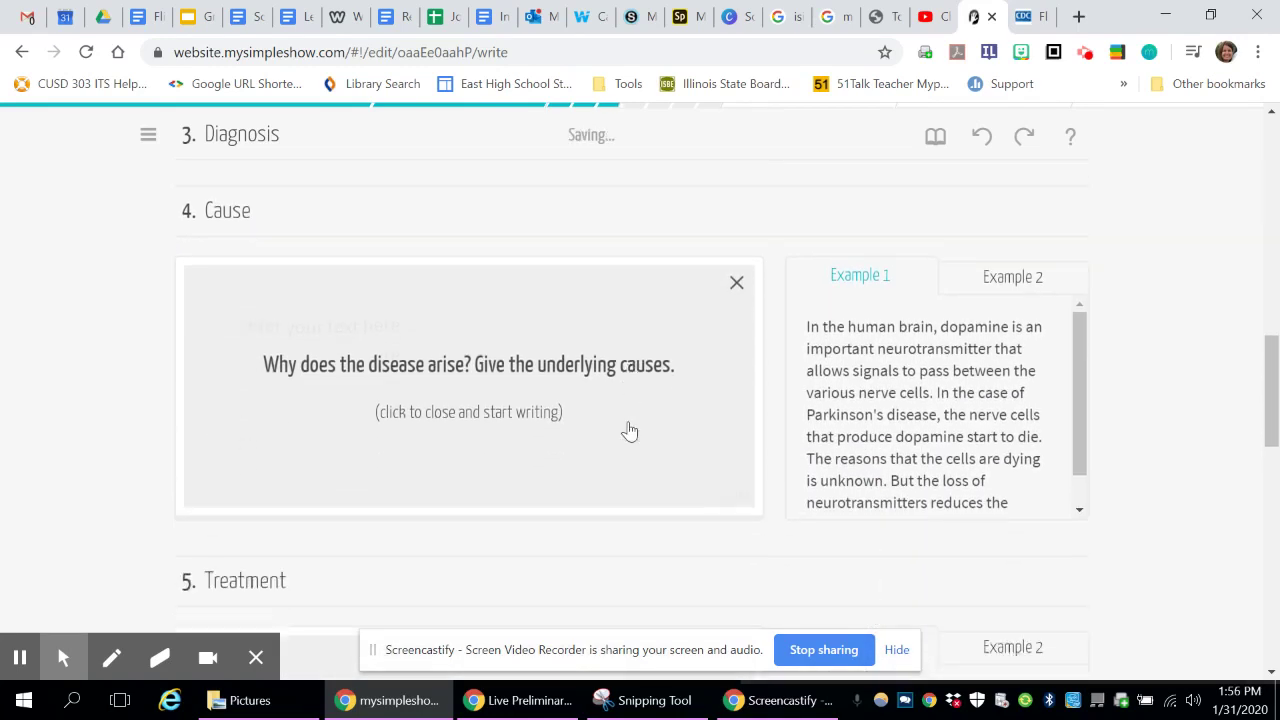
Begin the Cause text with 'Influenza is a transmittable', correcting the spelling via spell-check
left_click(439, 366)
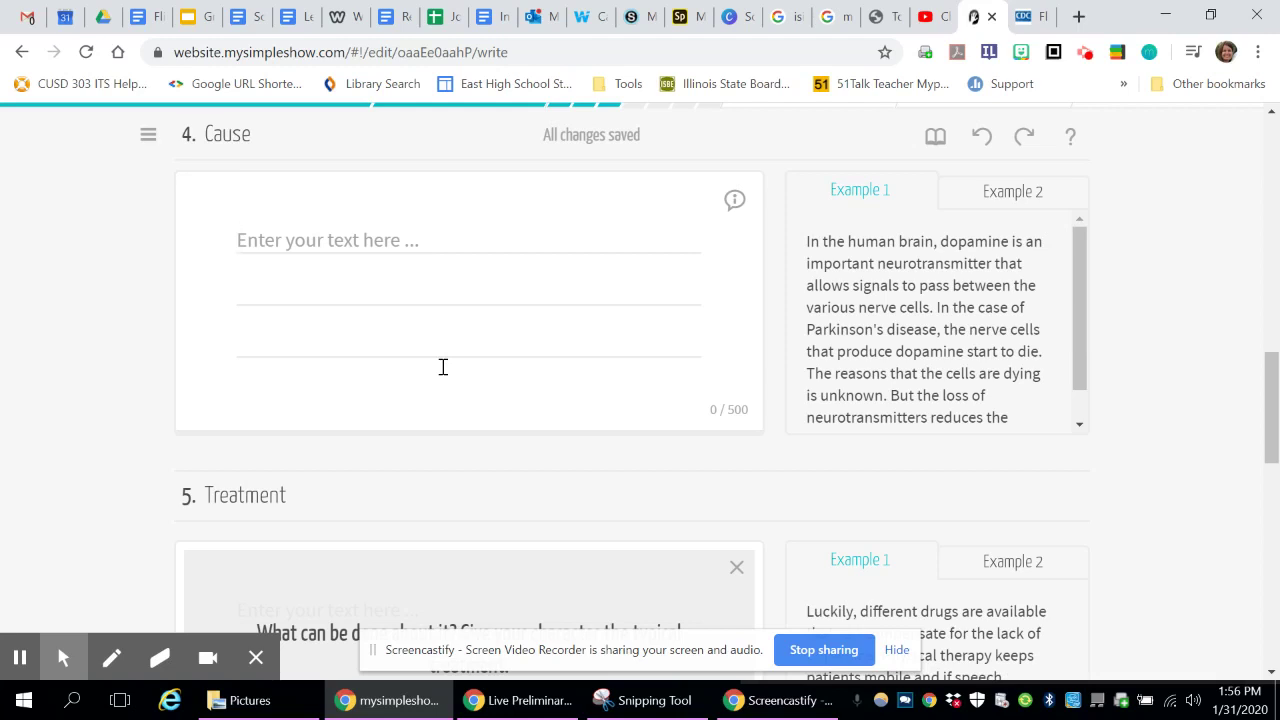
type("Influenza")
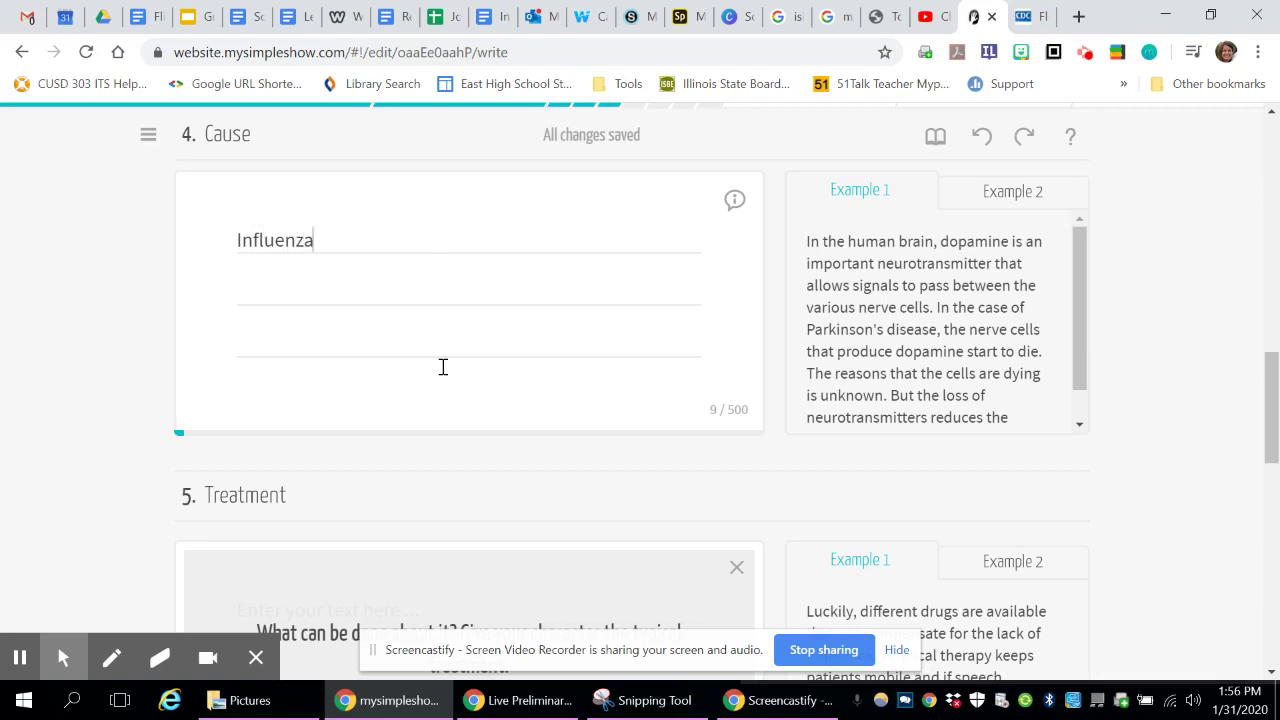
type(" is a trasmittable")
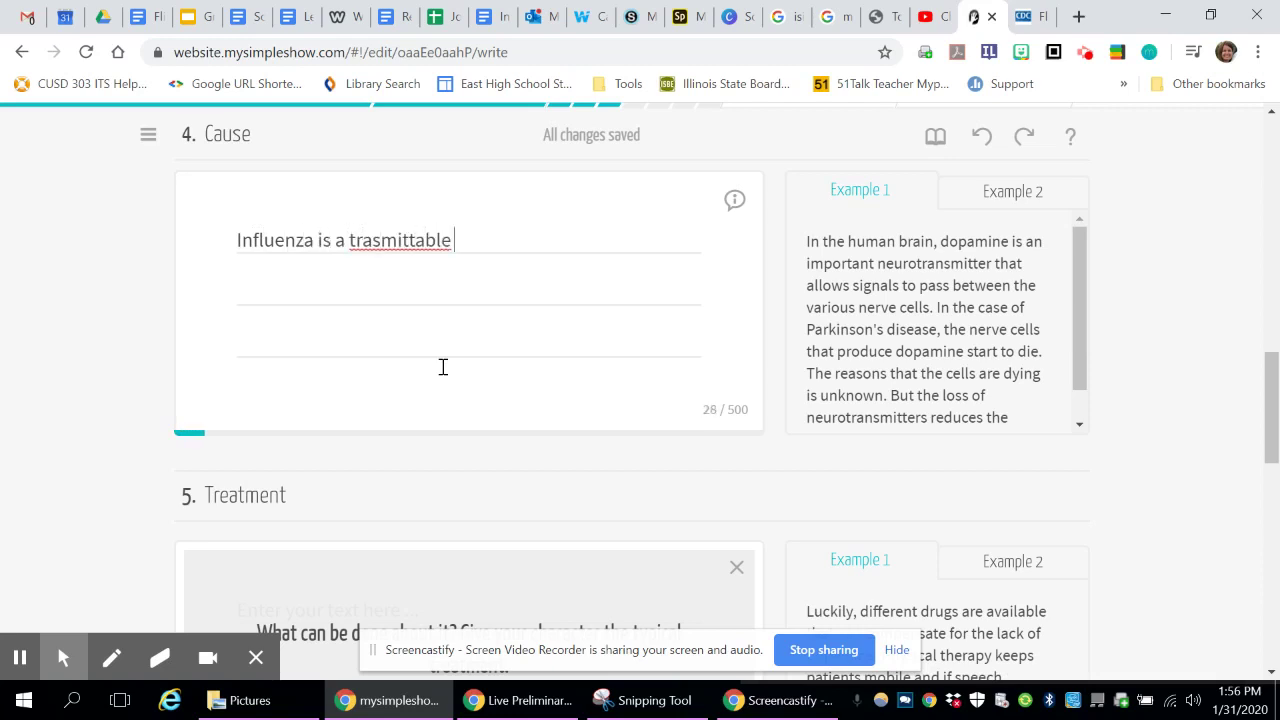
right_click(408, 240)
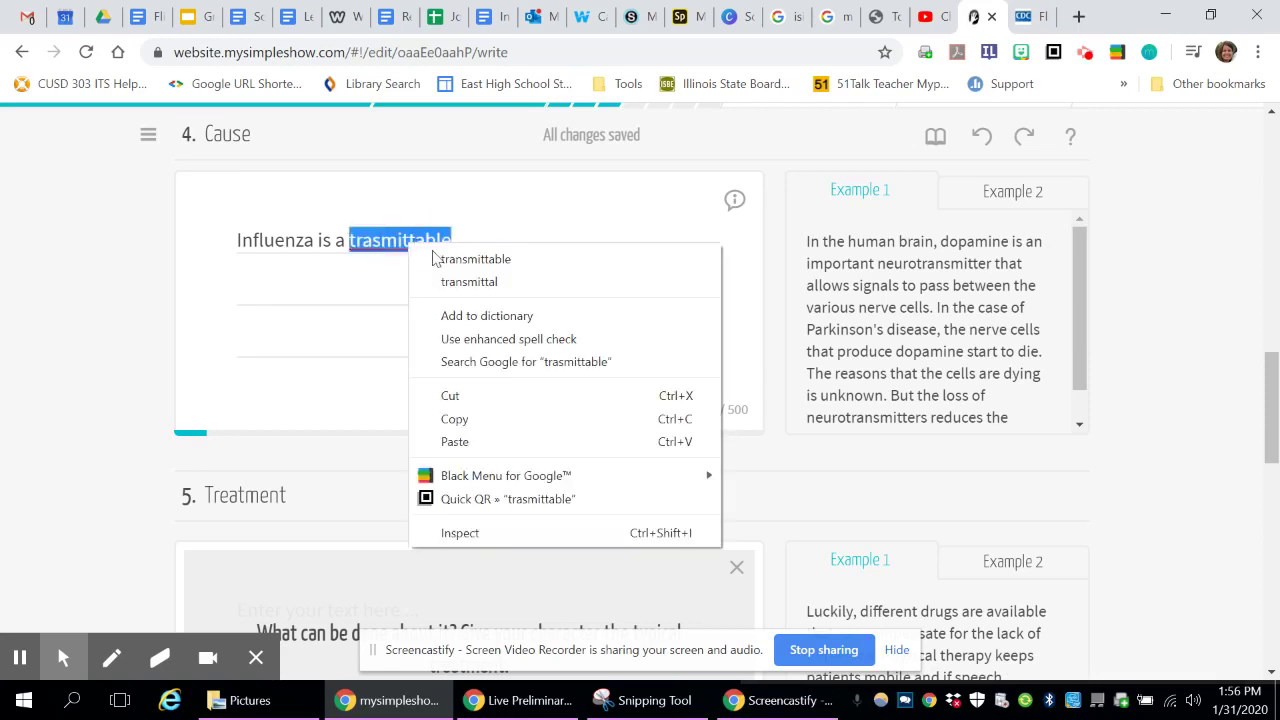
left_click(470, 256)
Finish the Cause sentence: 'virus that can be passed through droplets from one person to another'
left_click(494, 241)
type("vi")
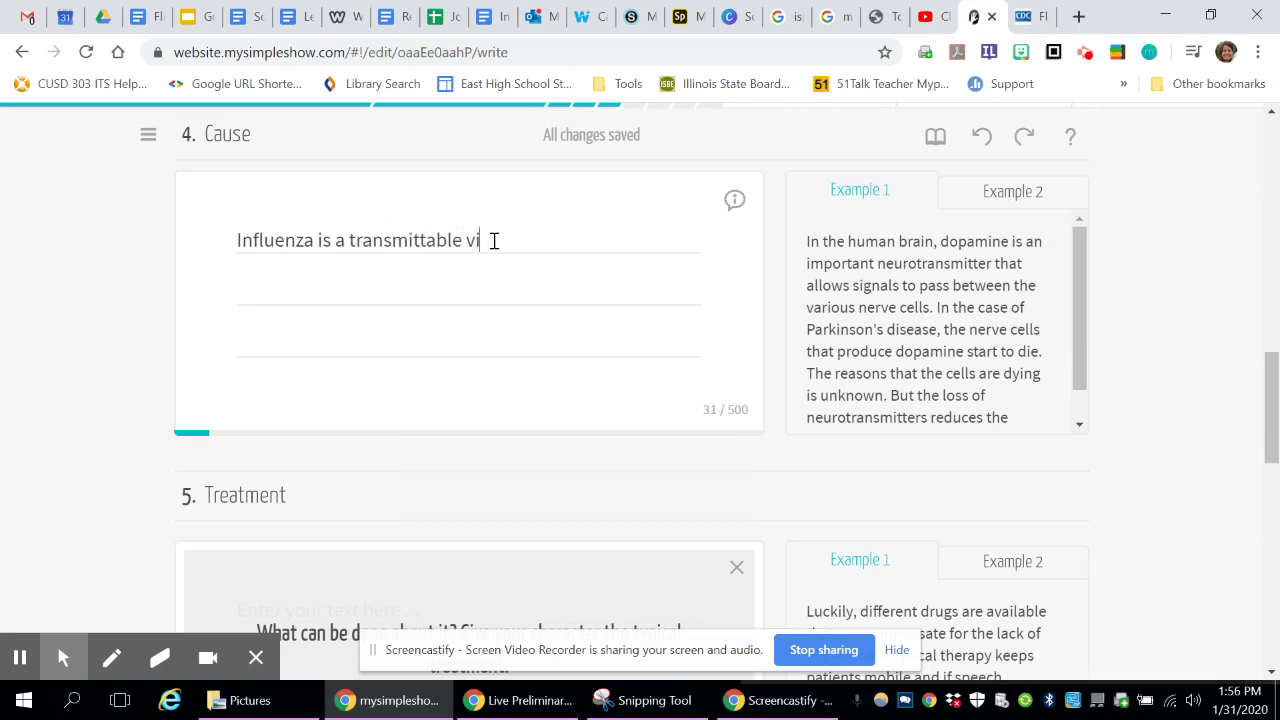
type("rus that")
type(" tha")
key("BackSpace")
key("BackSpace")
key("BackSpace")
type("can be passed")
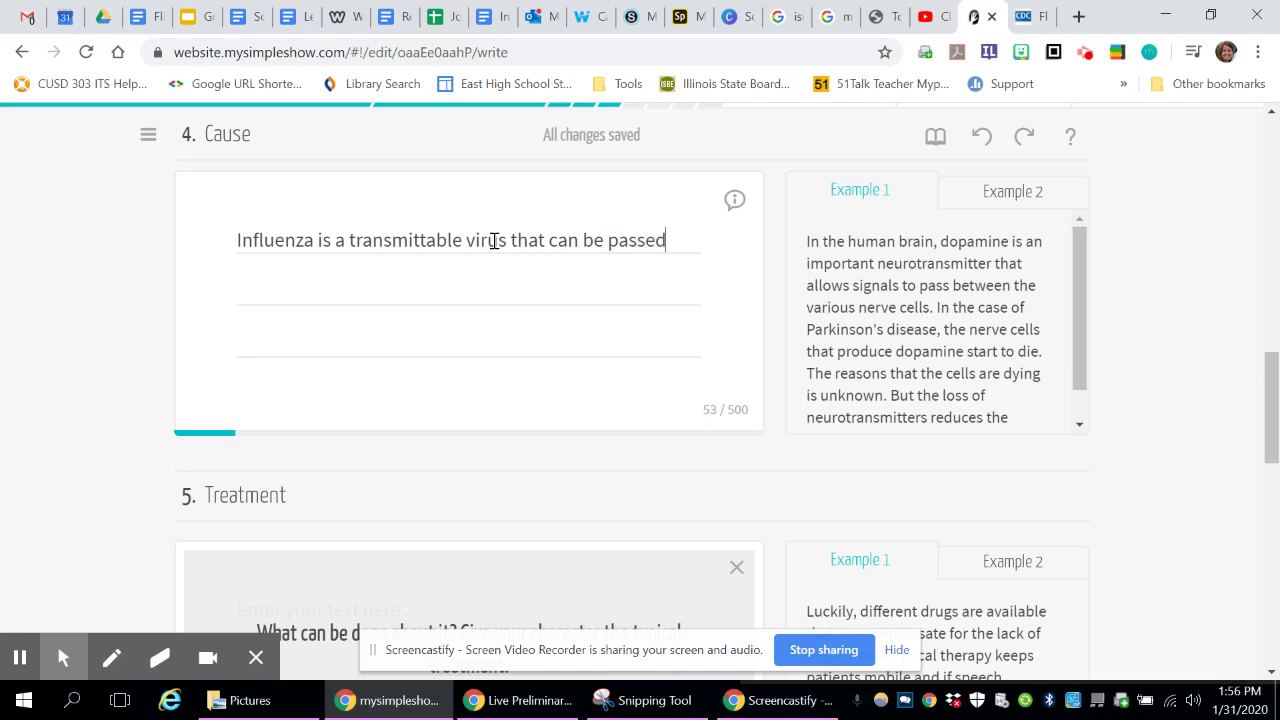
type(" thou")
key("BackSpace")
key("BackSpace")
type("rough droplets")
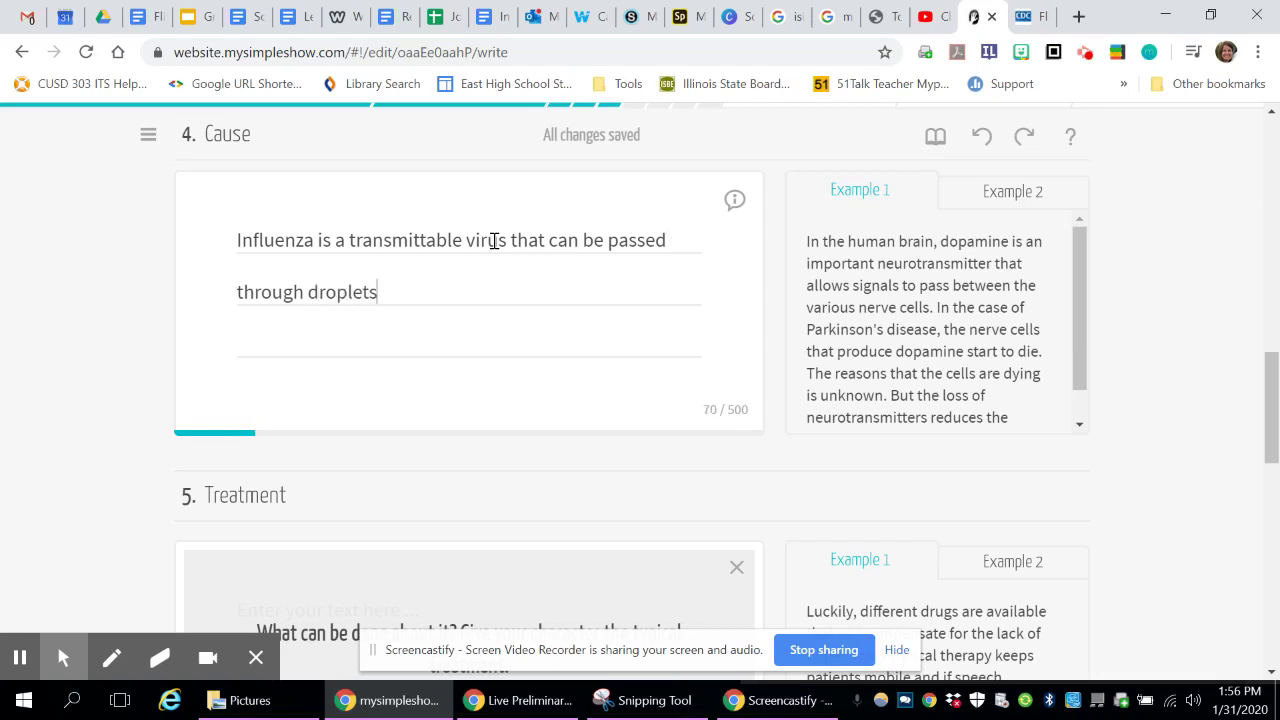
type(" from one person to another.")
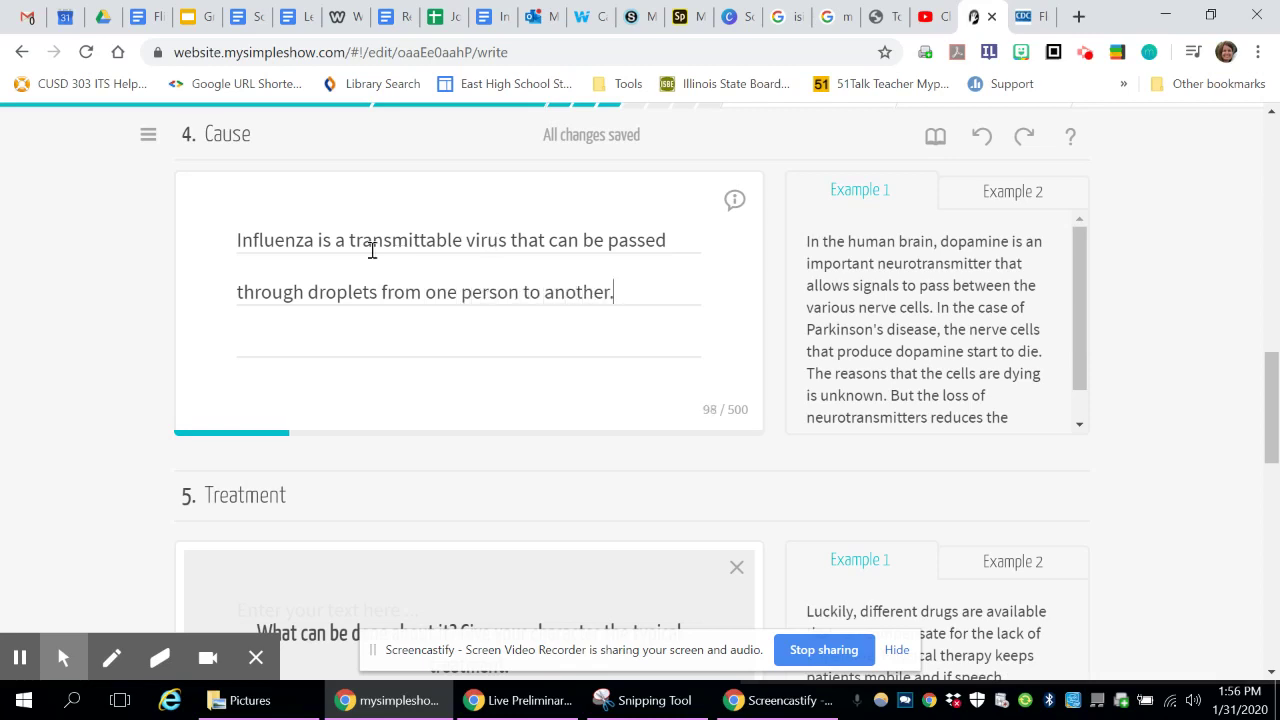
scroll(401, 288, "up", 1)
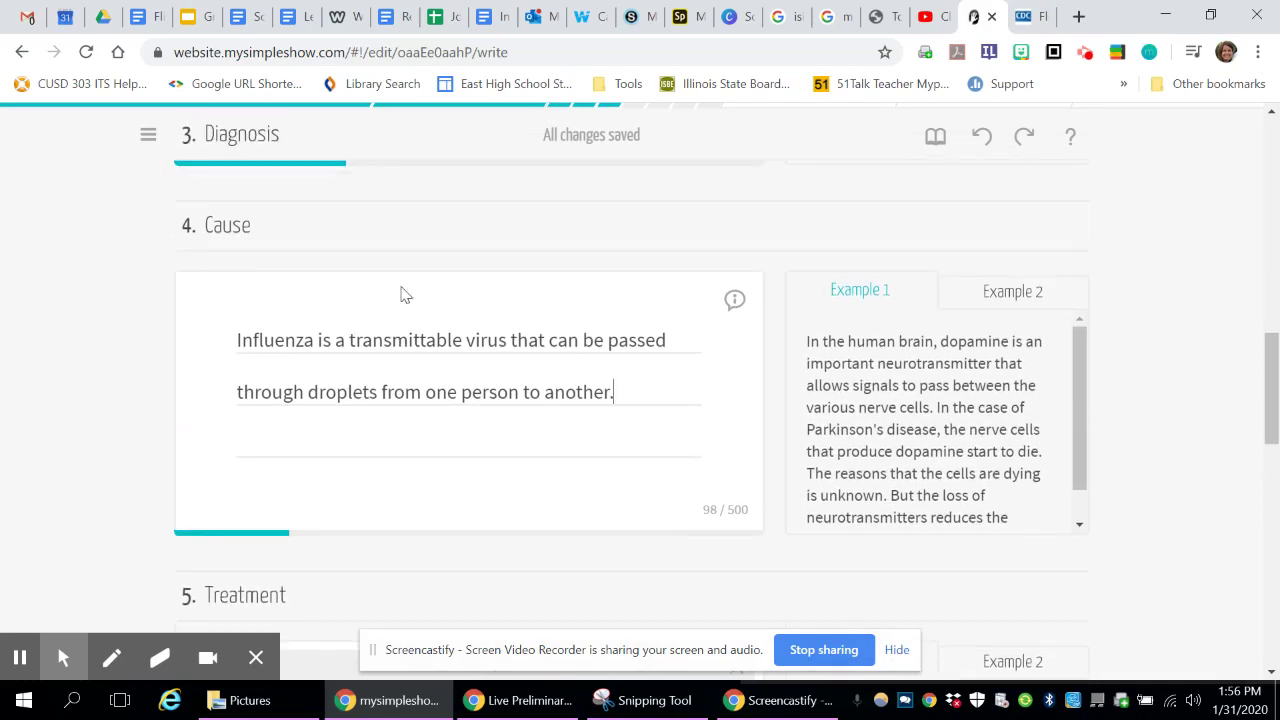
scroll(405, 294, "down", 1)
scroll(405, 294, "down", 1)
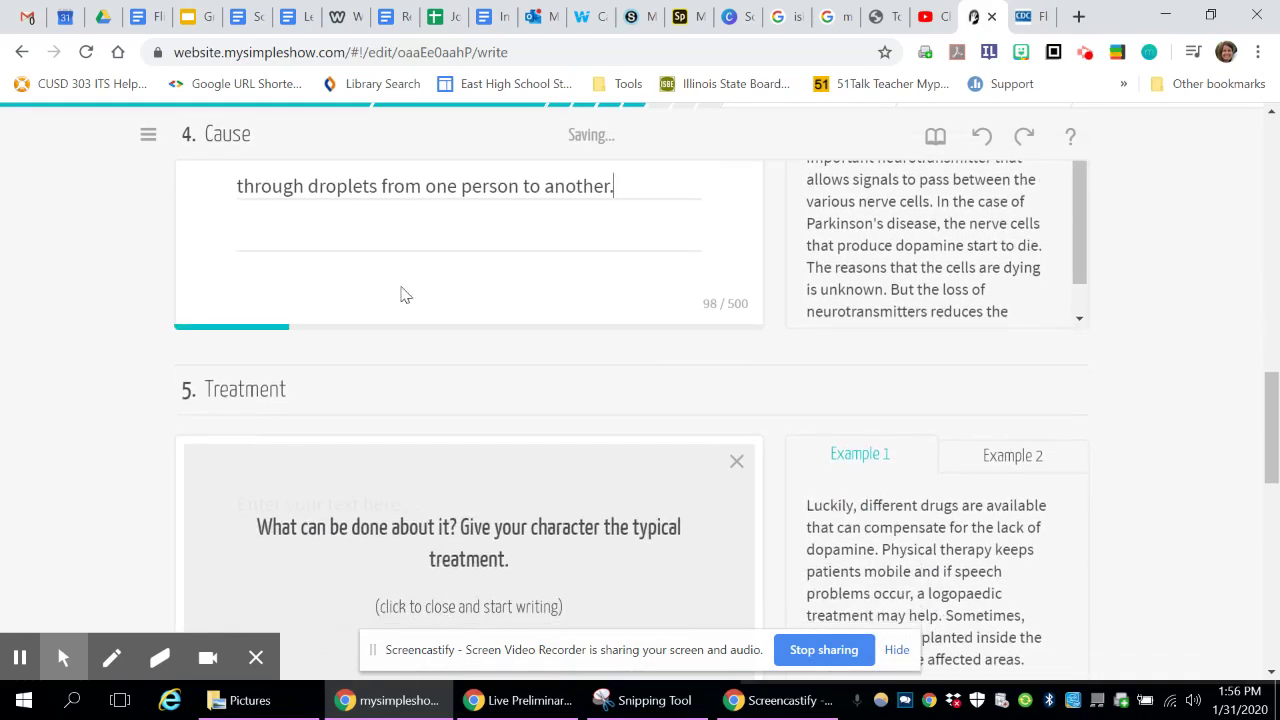
Write the Treatment sentence: 'The doctor suggests Ibuprofen for the fevers...'
scroll(405, 294, "down", 2)
left_click(490, 340)
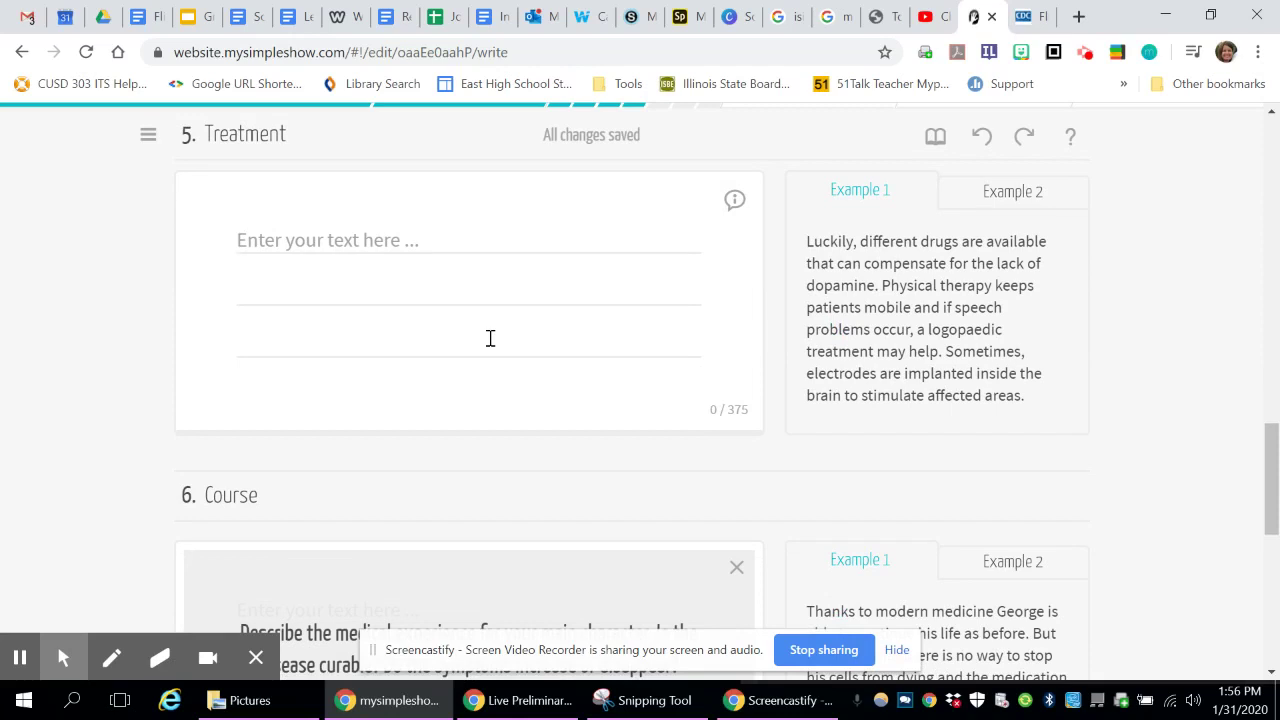
type("The d")
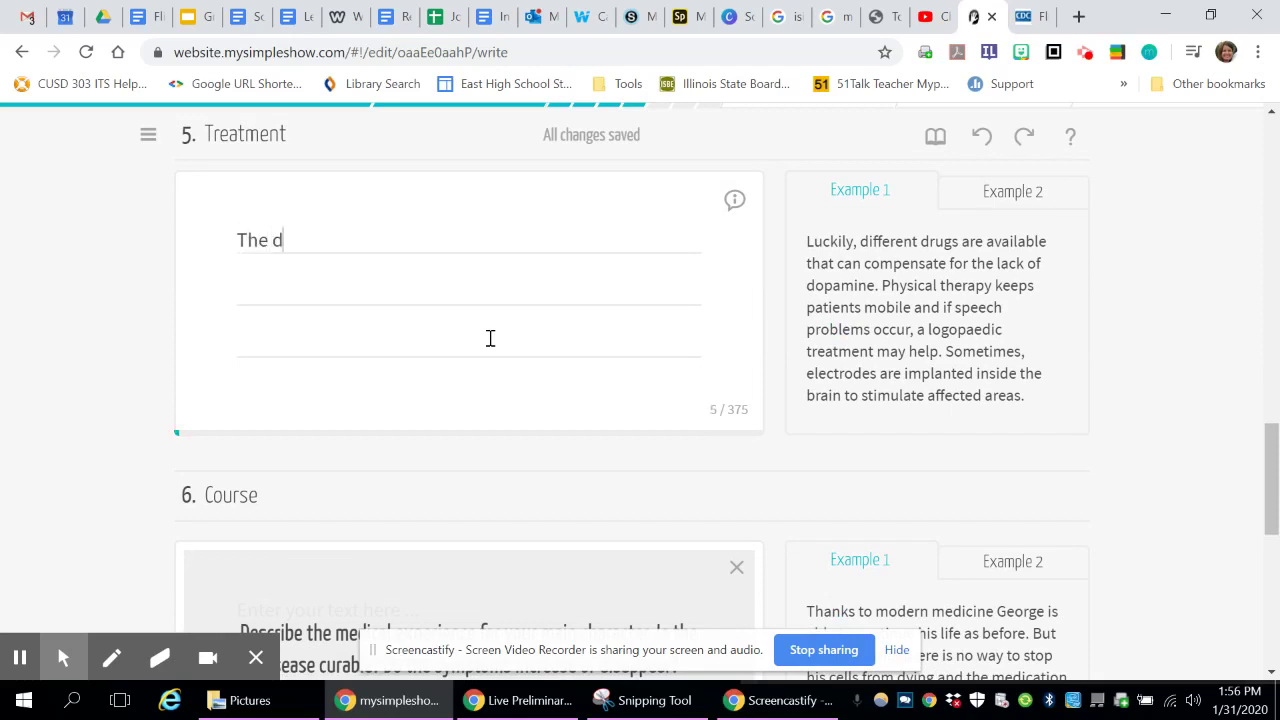
type("octor suggest")
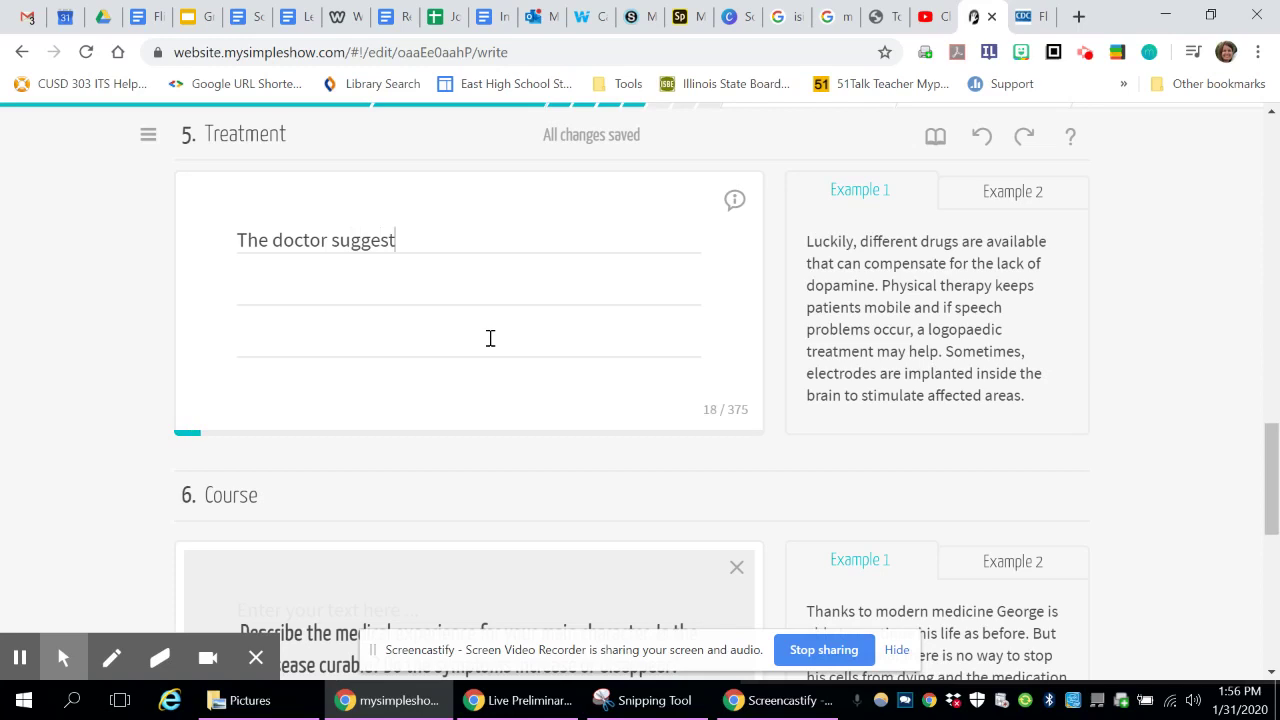
type("s Ibuprofen for the f")
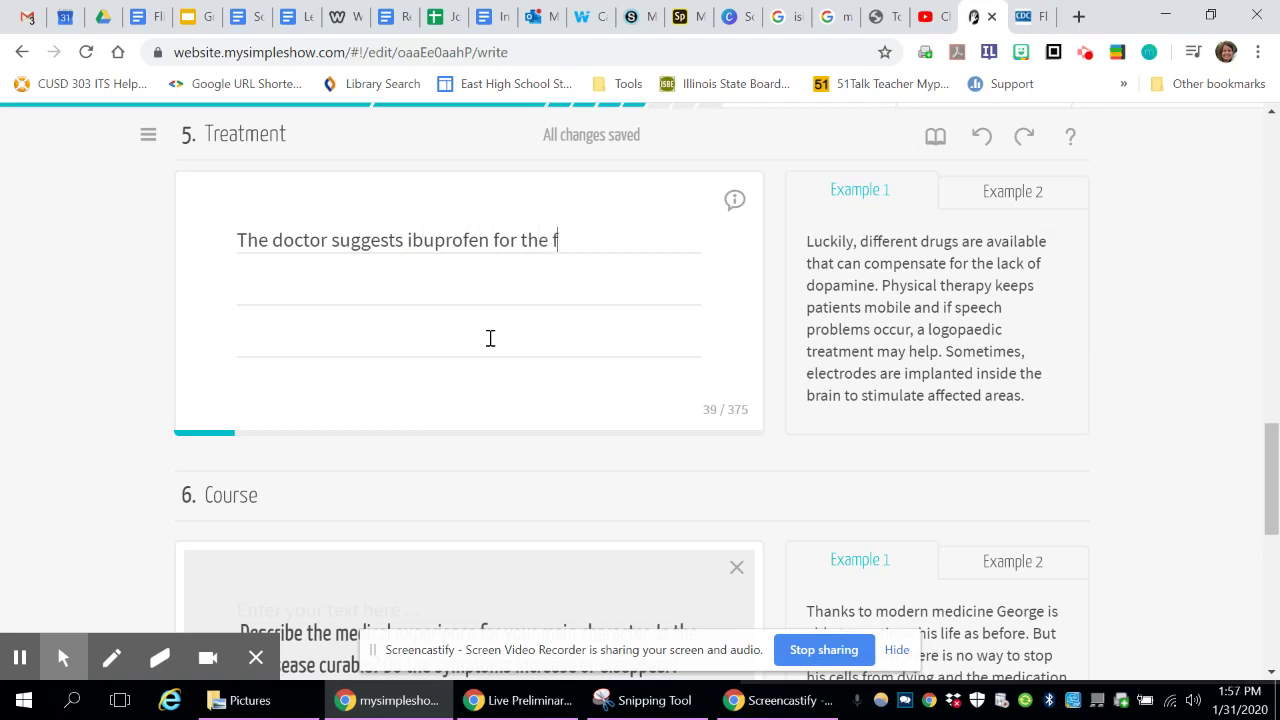
type("evers and pai")
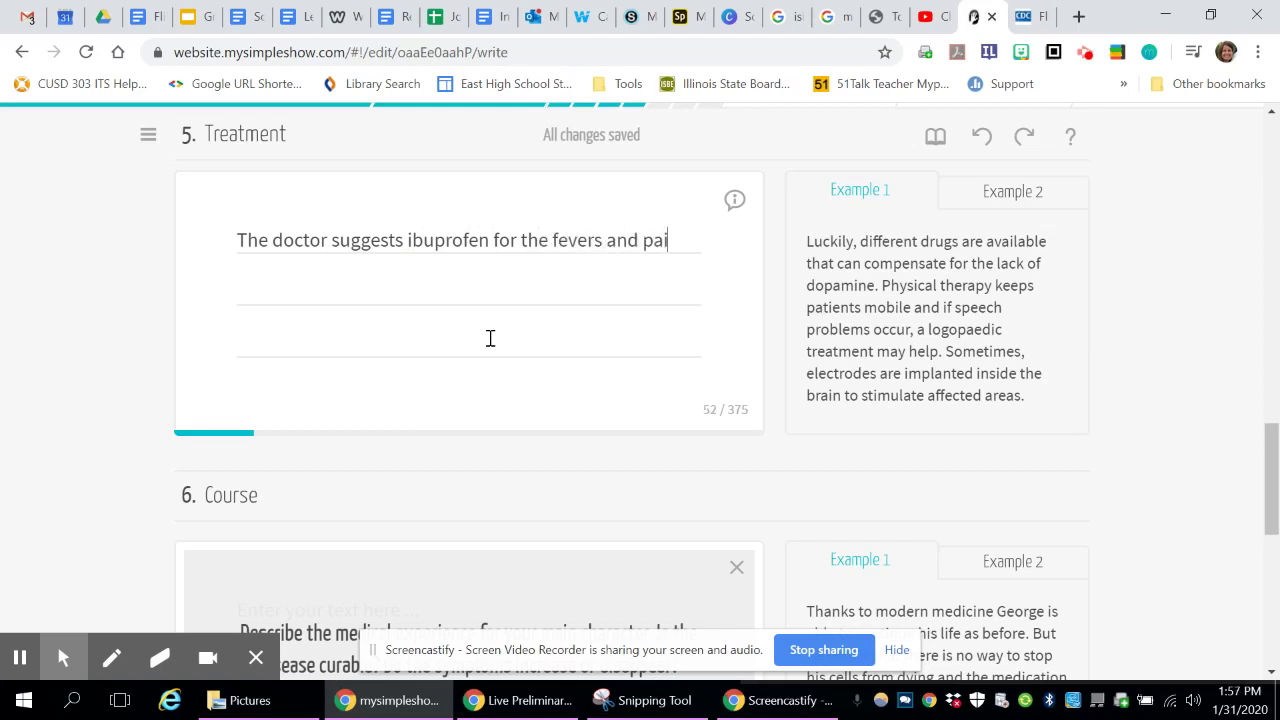
Write the Course text: 'If she follows the doctor's advice, she should be cured in a few days.'
scroll(460, 380, "down", 2)
left_click(429, 423)
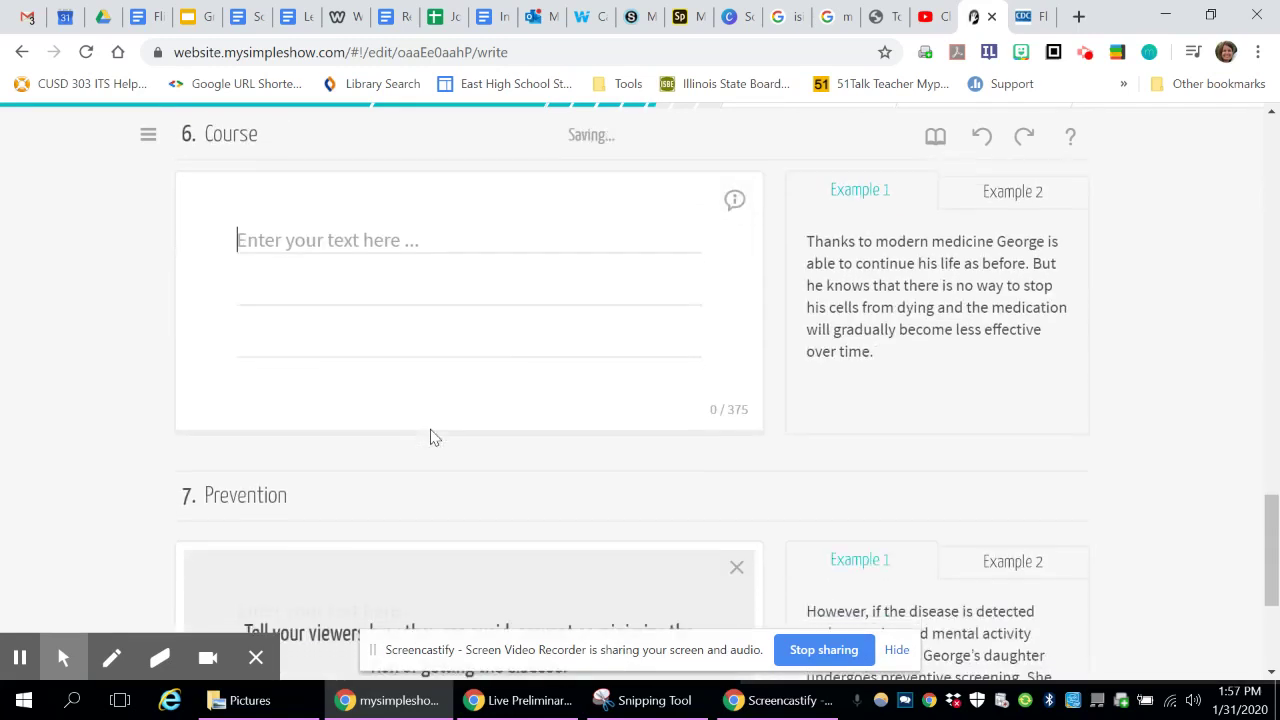
type("If she")
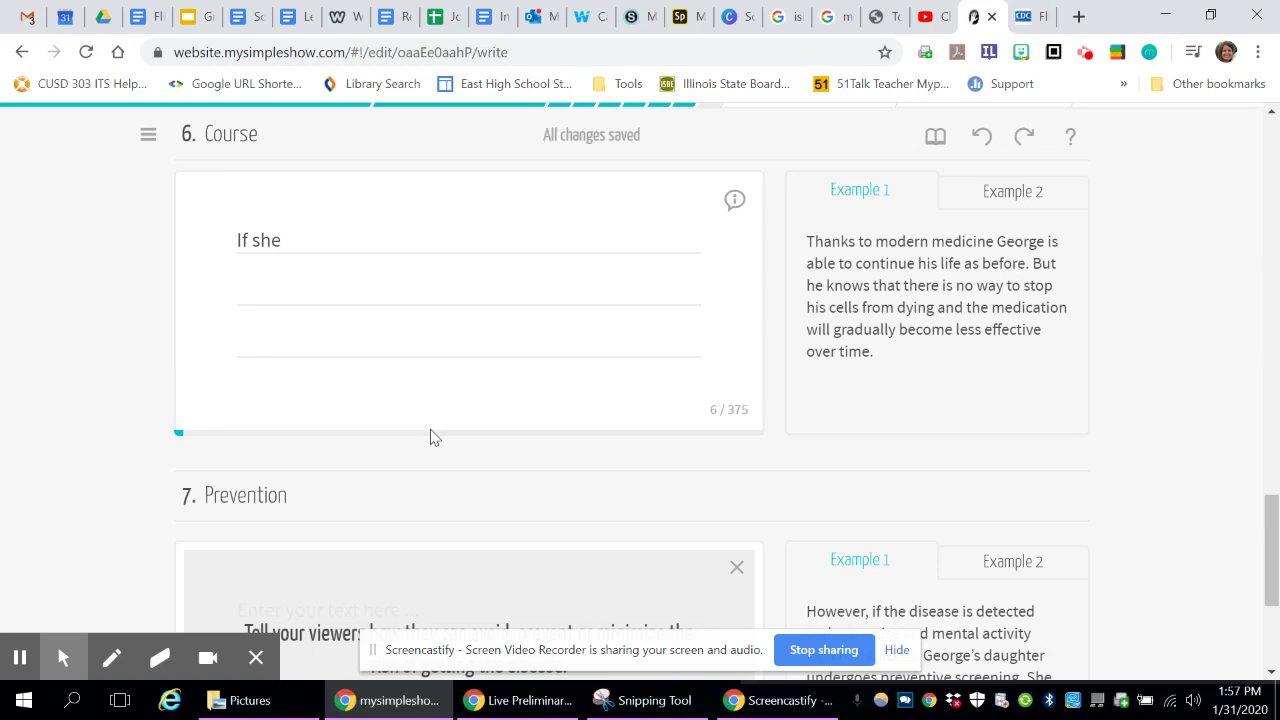
type("follows the doctor")
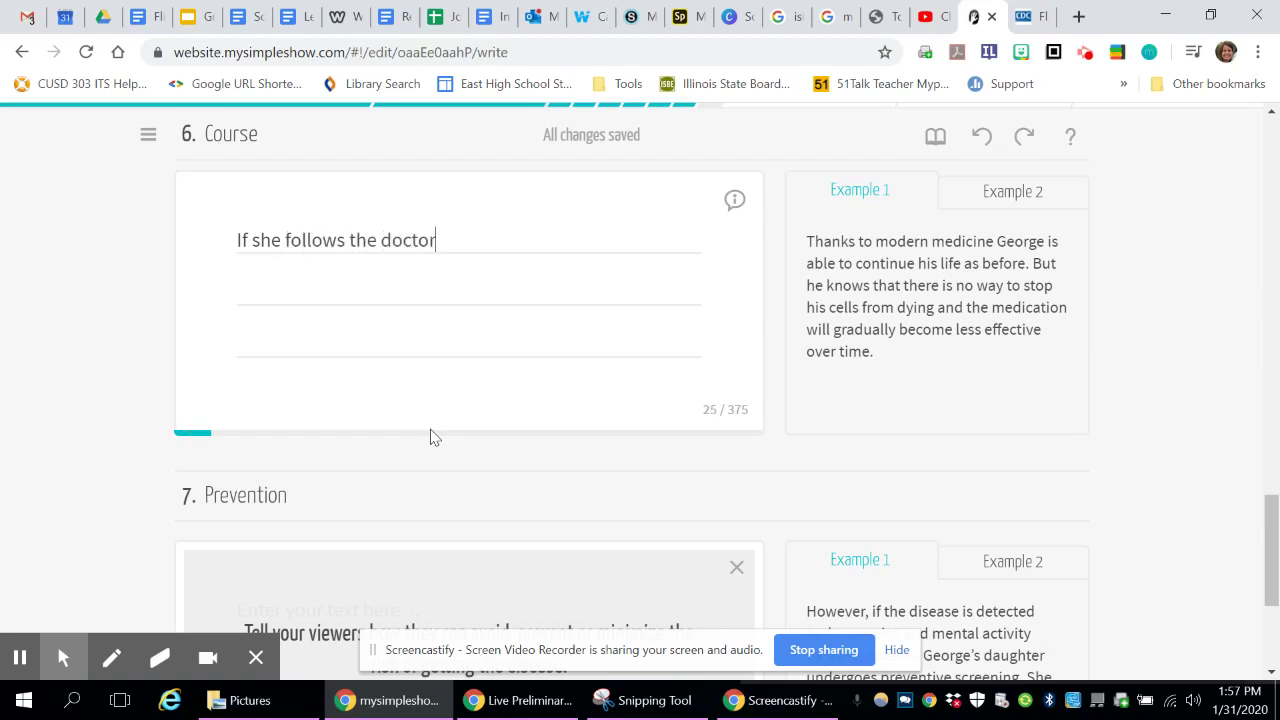
type("'s advice, she")
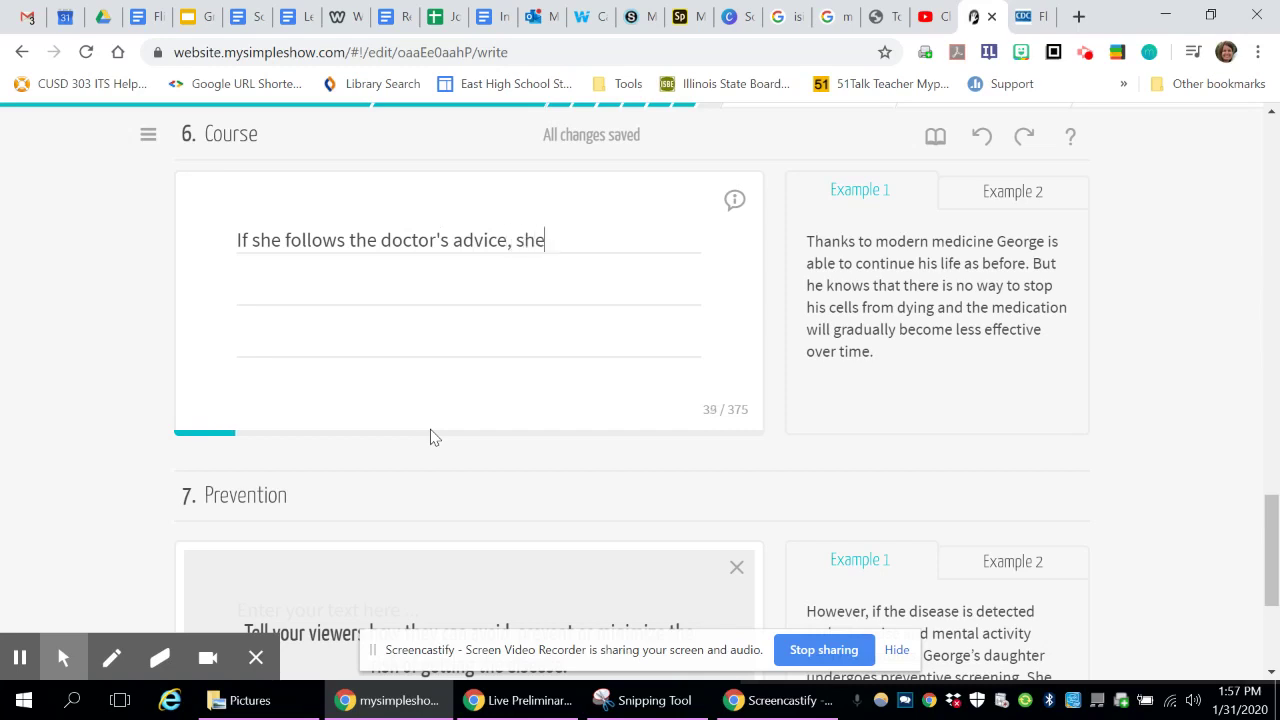
type("she should be cuire")
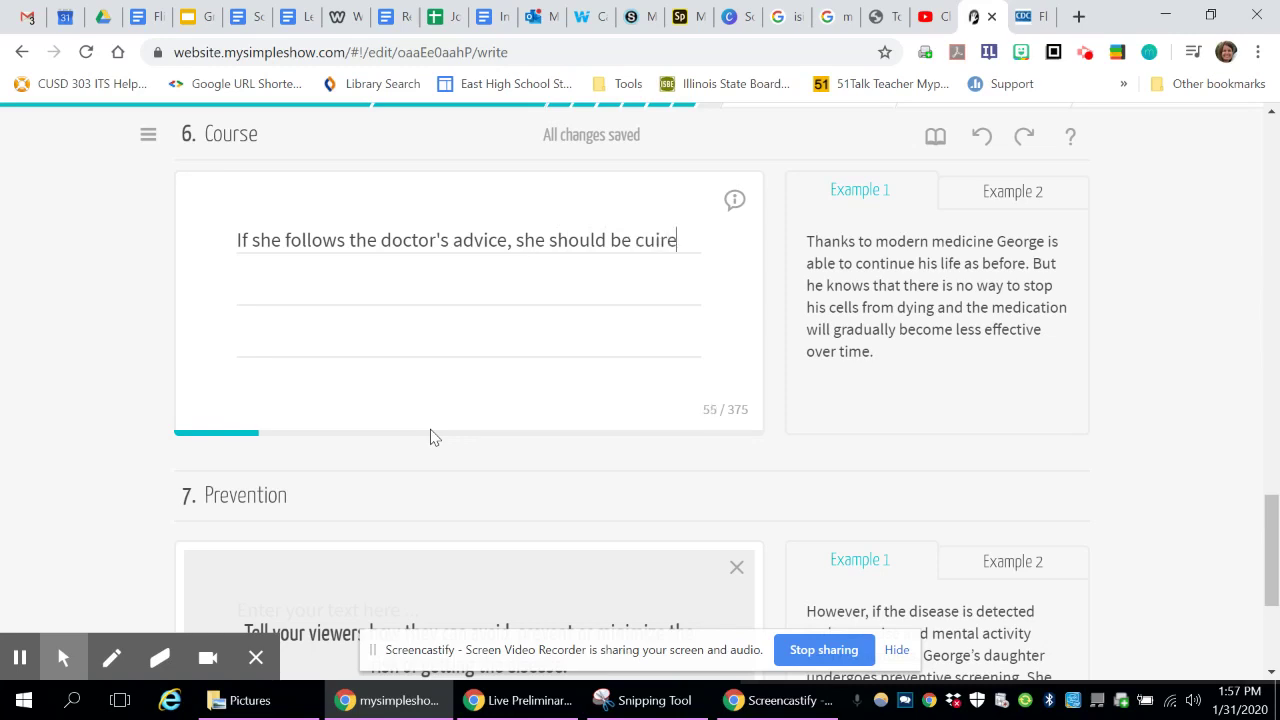
type("d")
key("BackSpace")
key("BackSpace")
type("ed in a few days.")
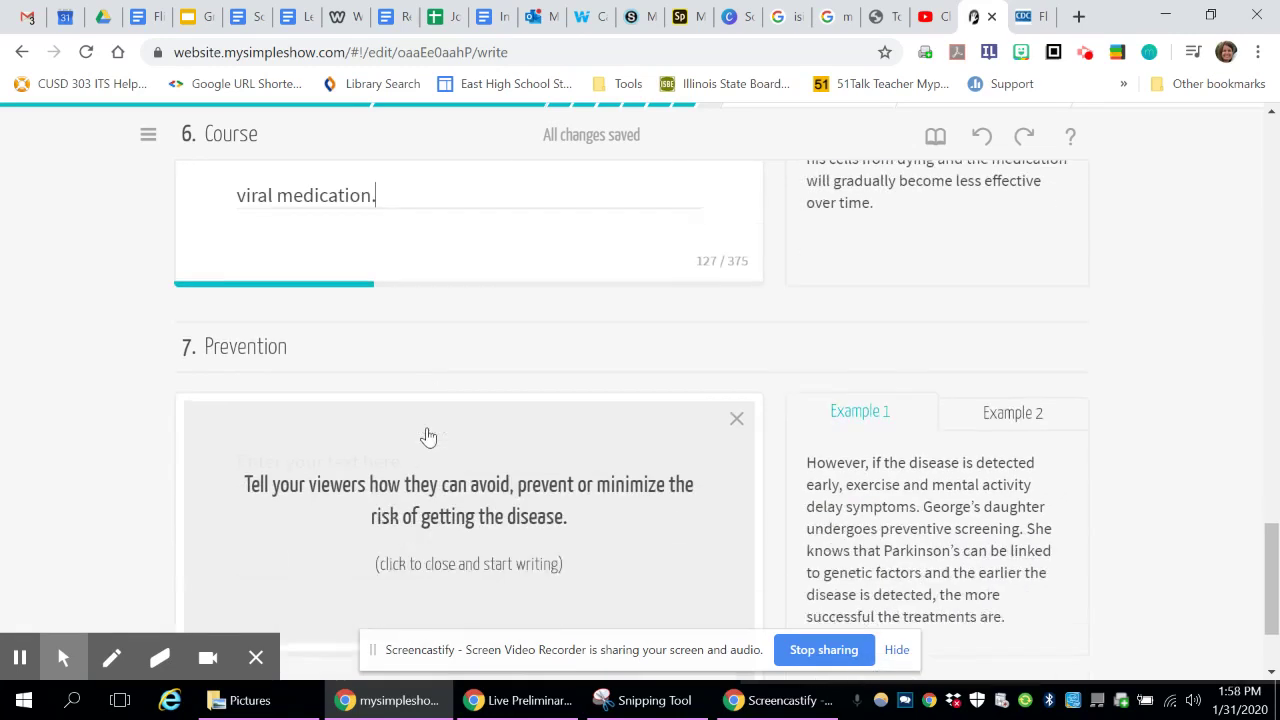
Write the Prevention text on handwashing and a flu vaccine covering many strands, but not all
scroll(428, 420, "down", 2)
left_click(435, 385)
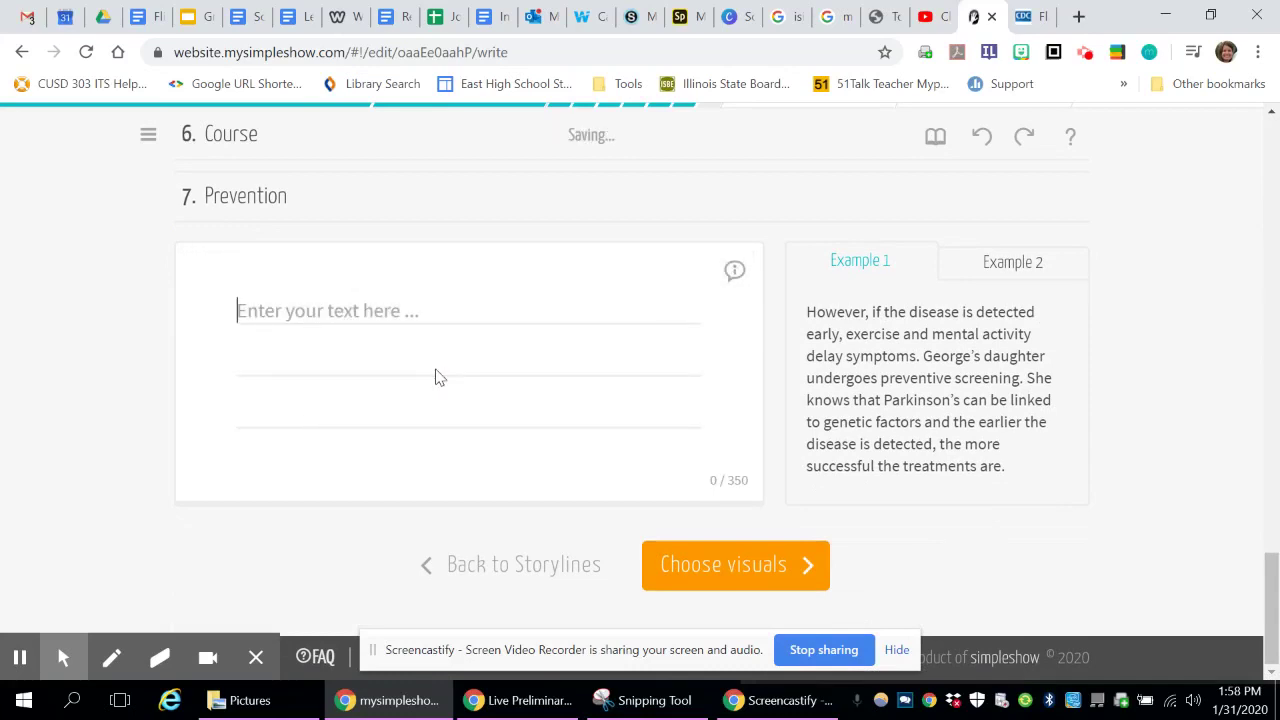
type("Wash")
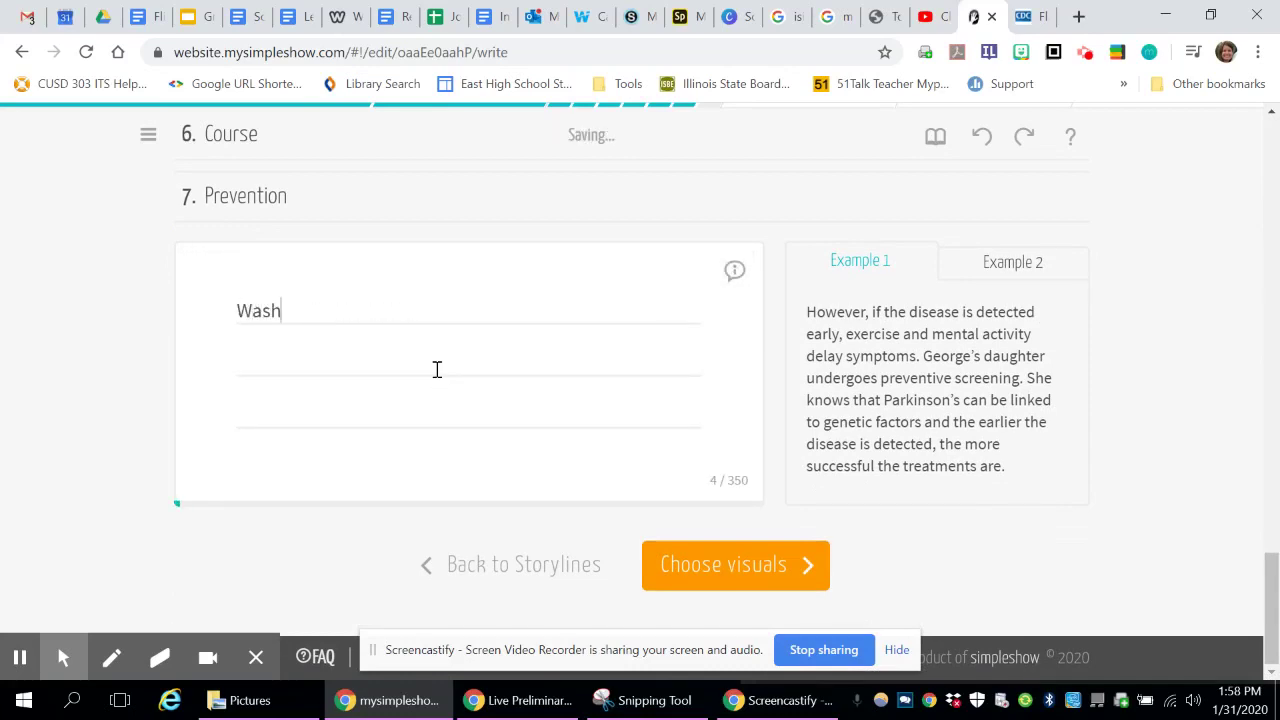
type(" your hands")
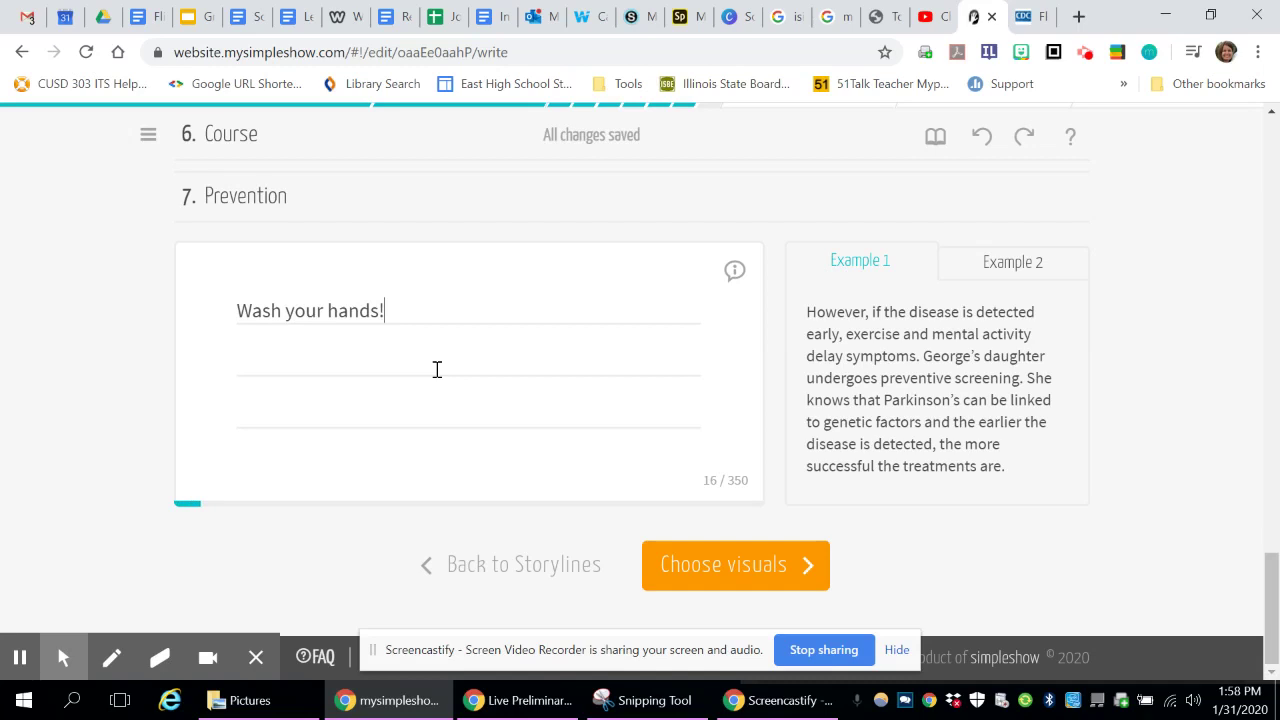
type("!  You can a")
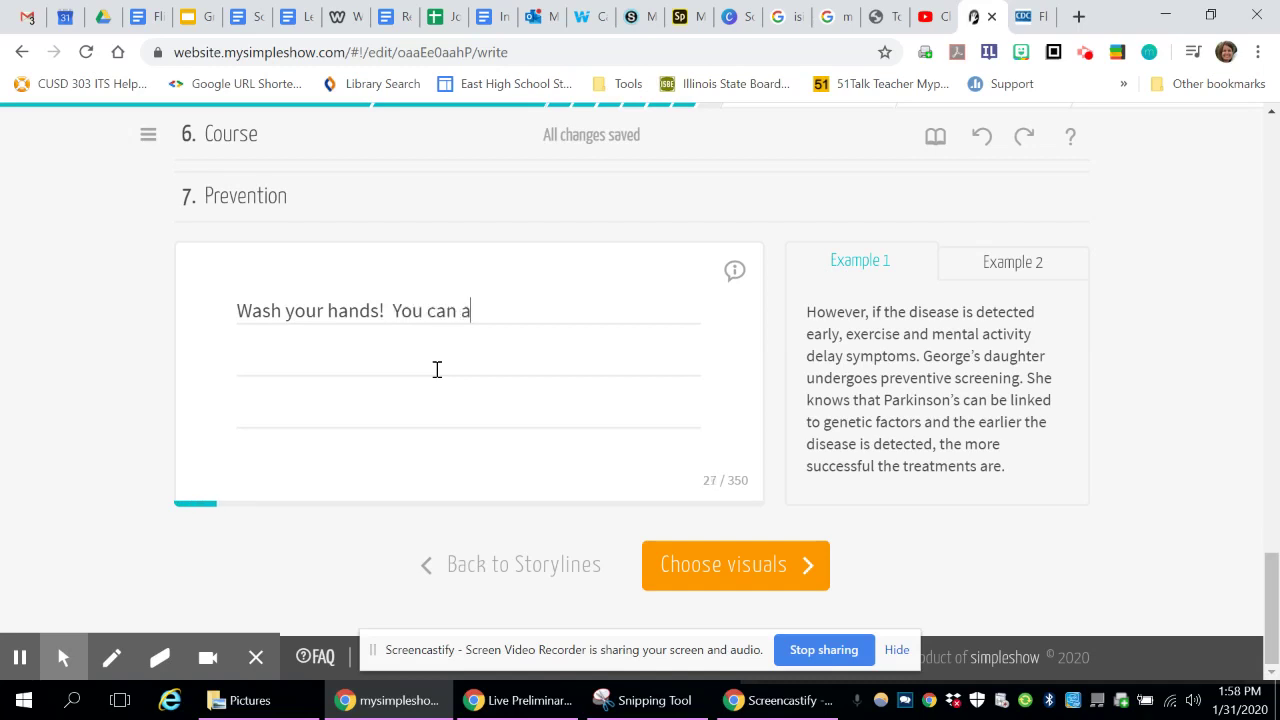
type("lso get a fl")
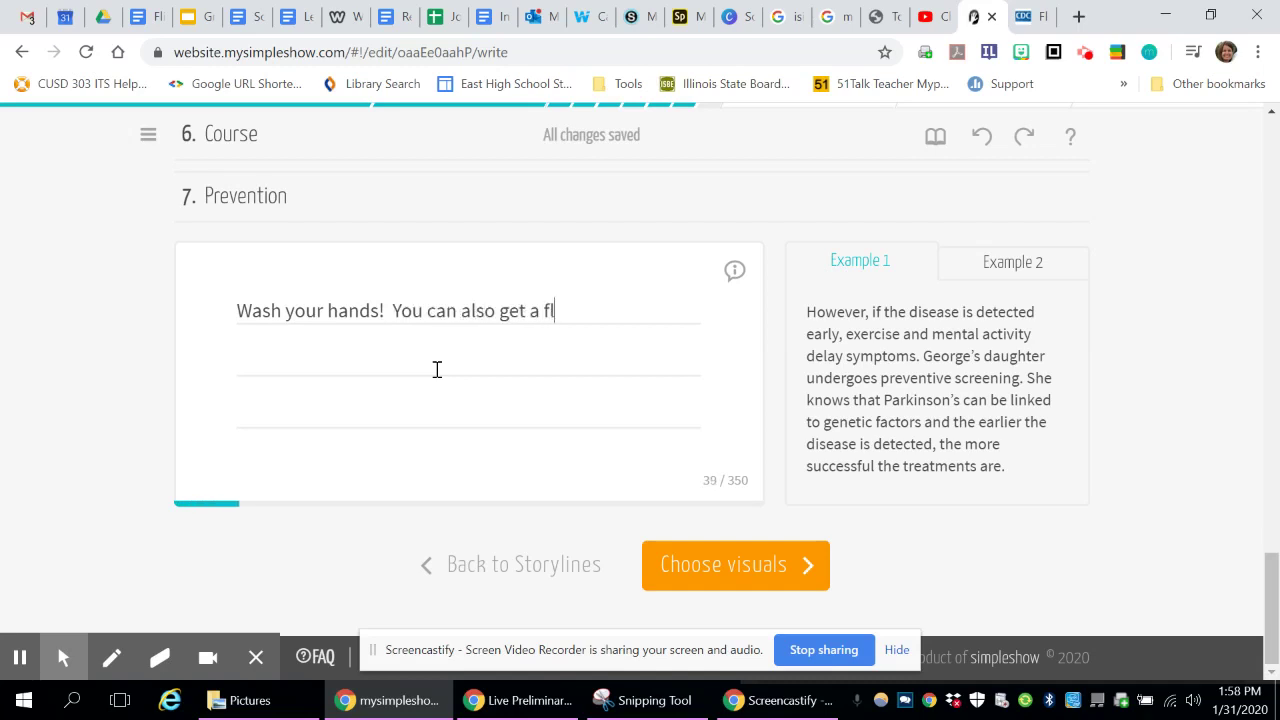
type("u vaccine will")
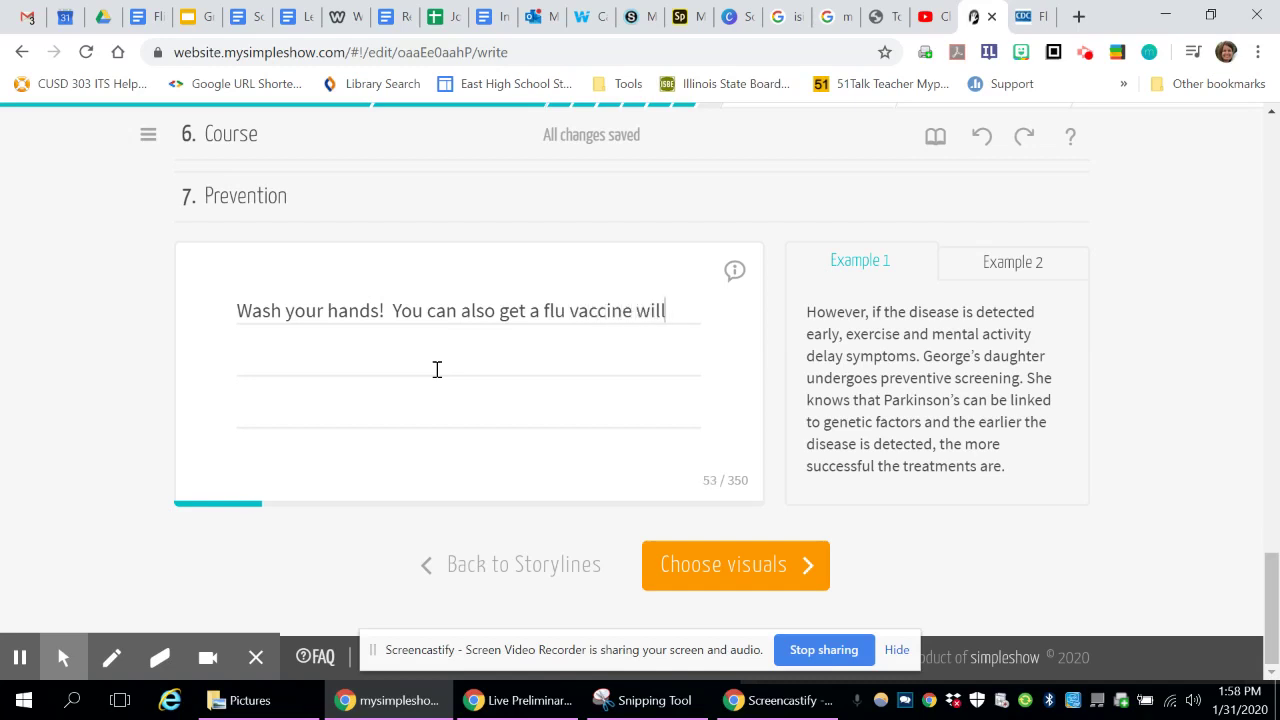
type(" will v")
key("BackSpace")
key("BackSpace")
key("BackSpace")
type("accinate you")
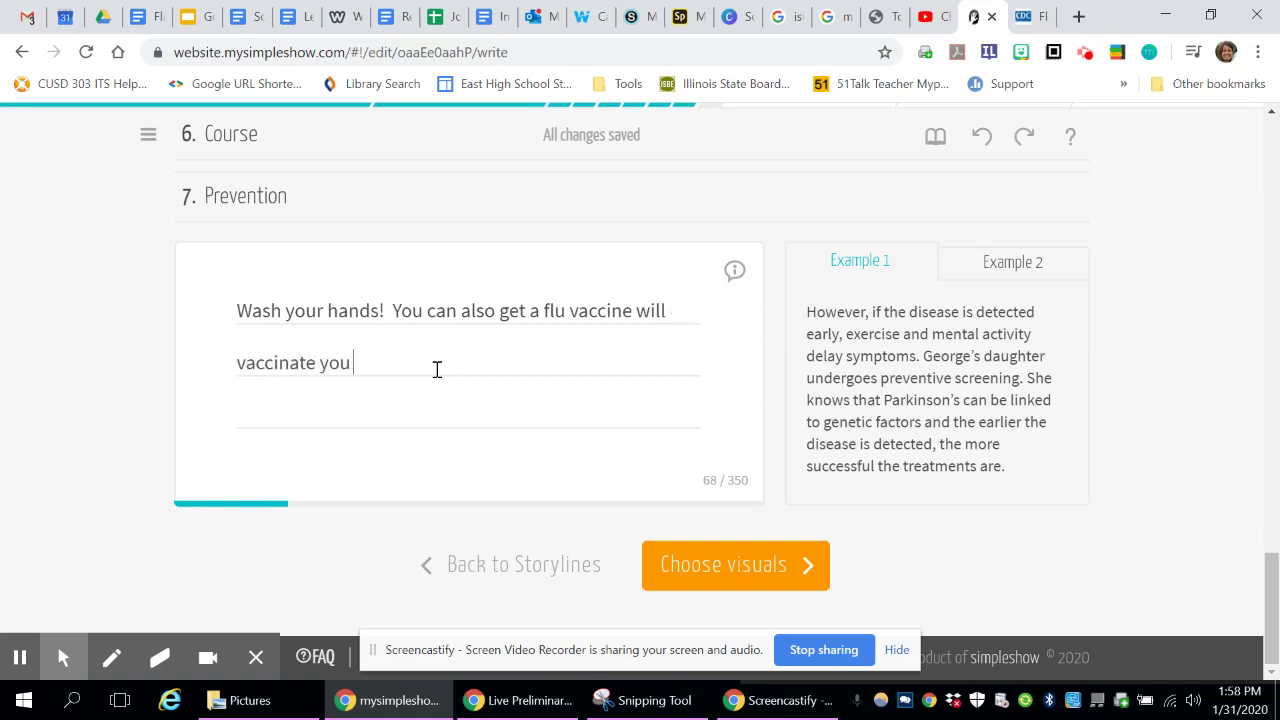
type(" on many strands of the")
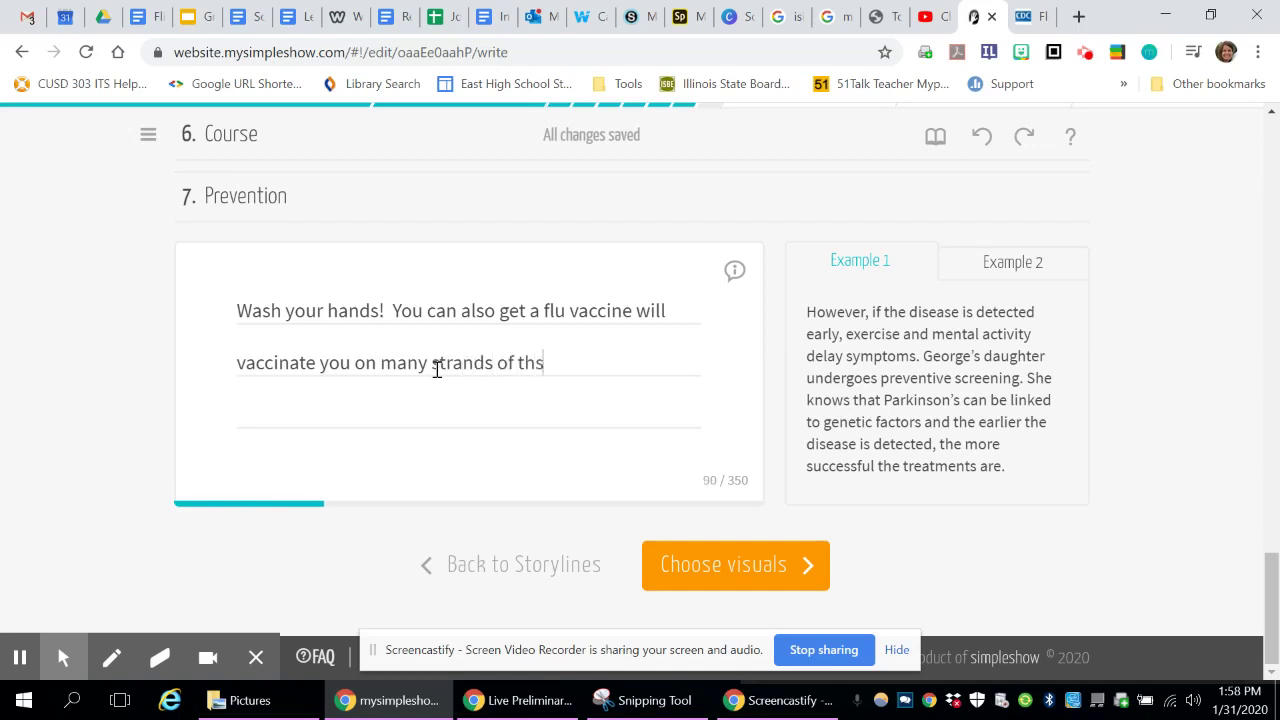
type("s virus, but not all.")
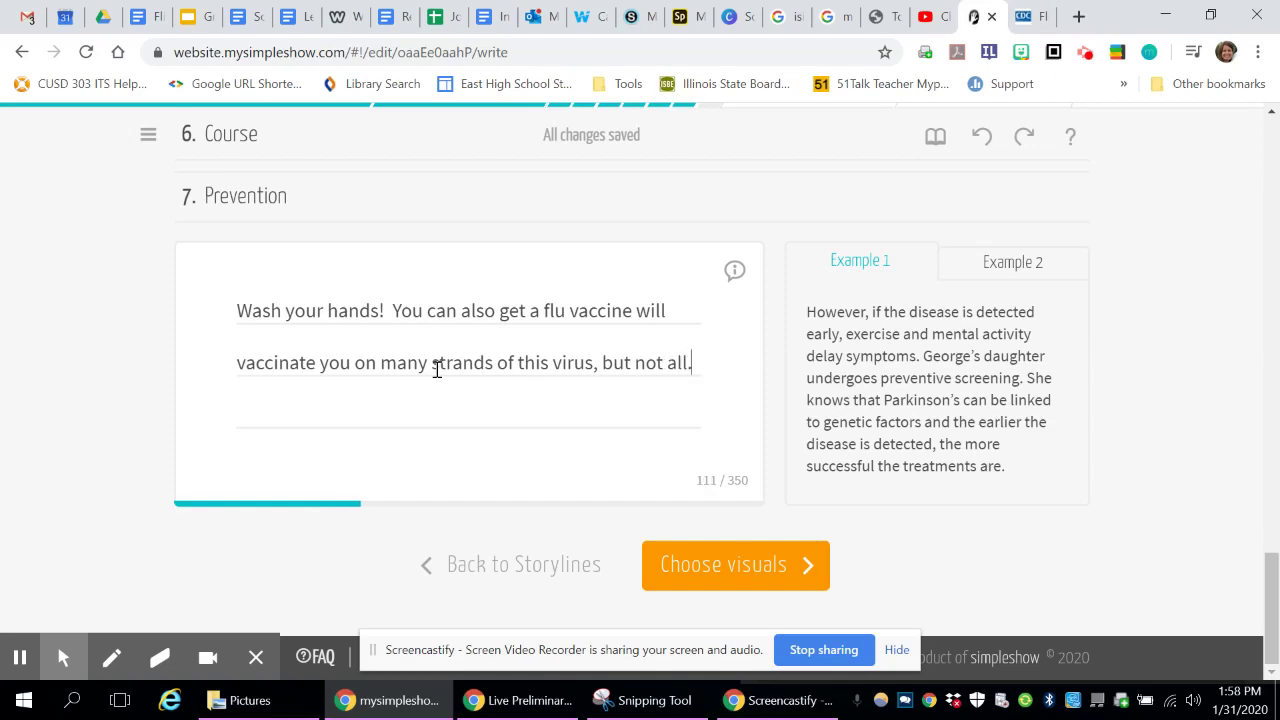
scroll(437, 369, "up", 10)
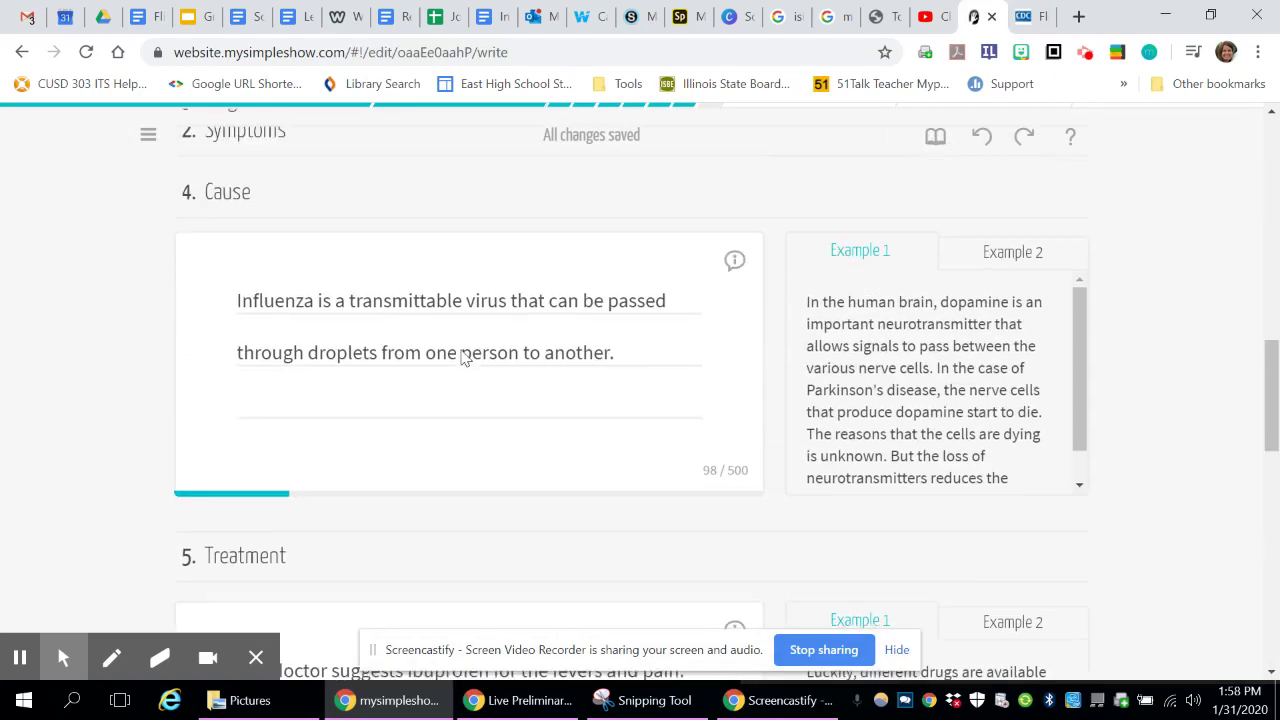
scroll(462, 357, "up", 8)
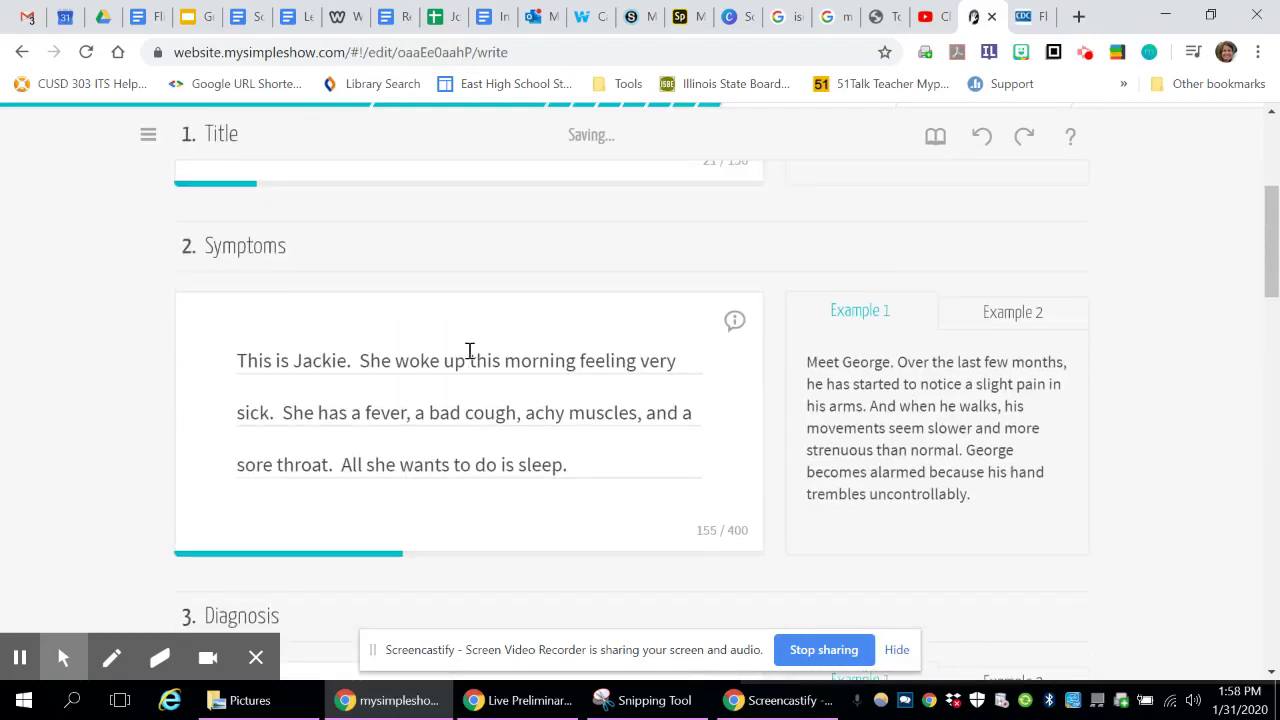
scroll(469, 351, "down", 18)
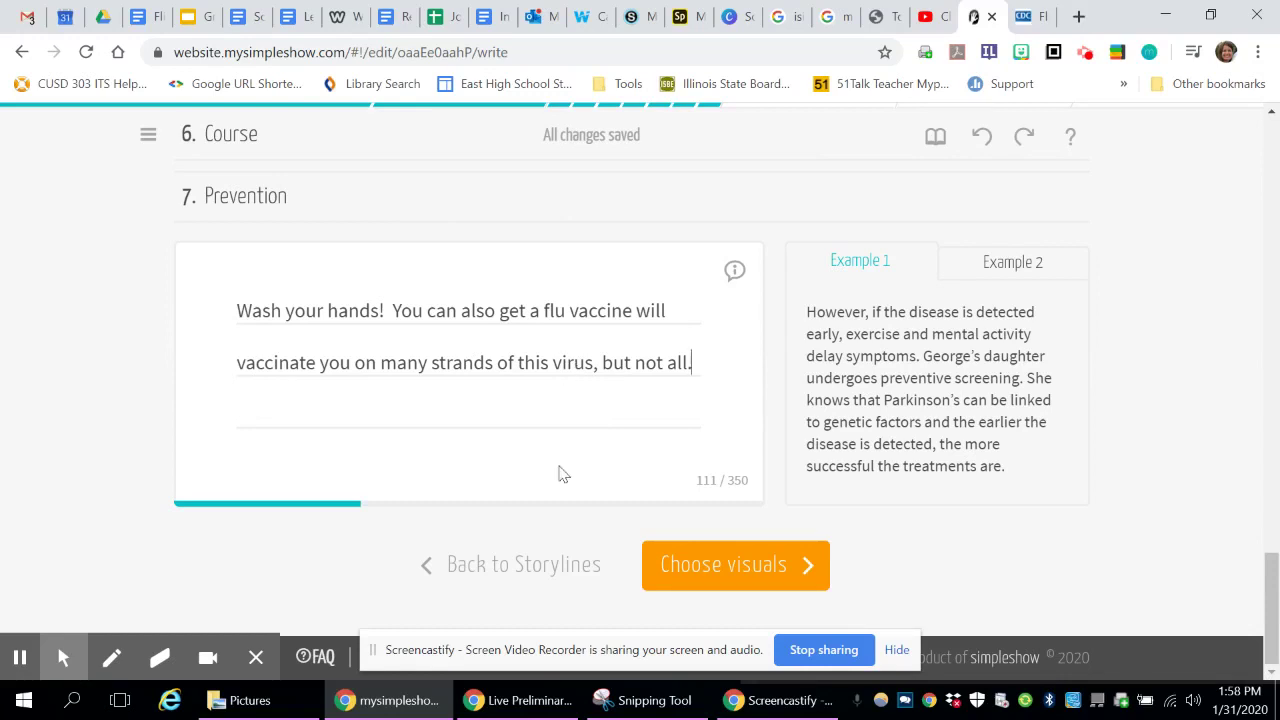
Move to the Visualize stage and scroll to the 2. Symptoms scene's pictures
left_click(750, 576)
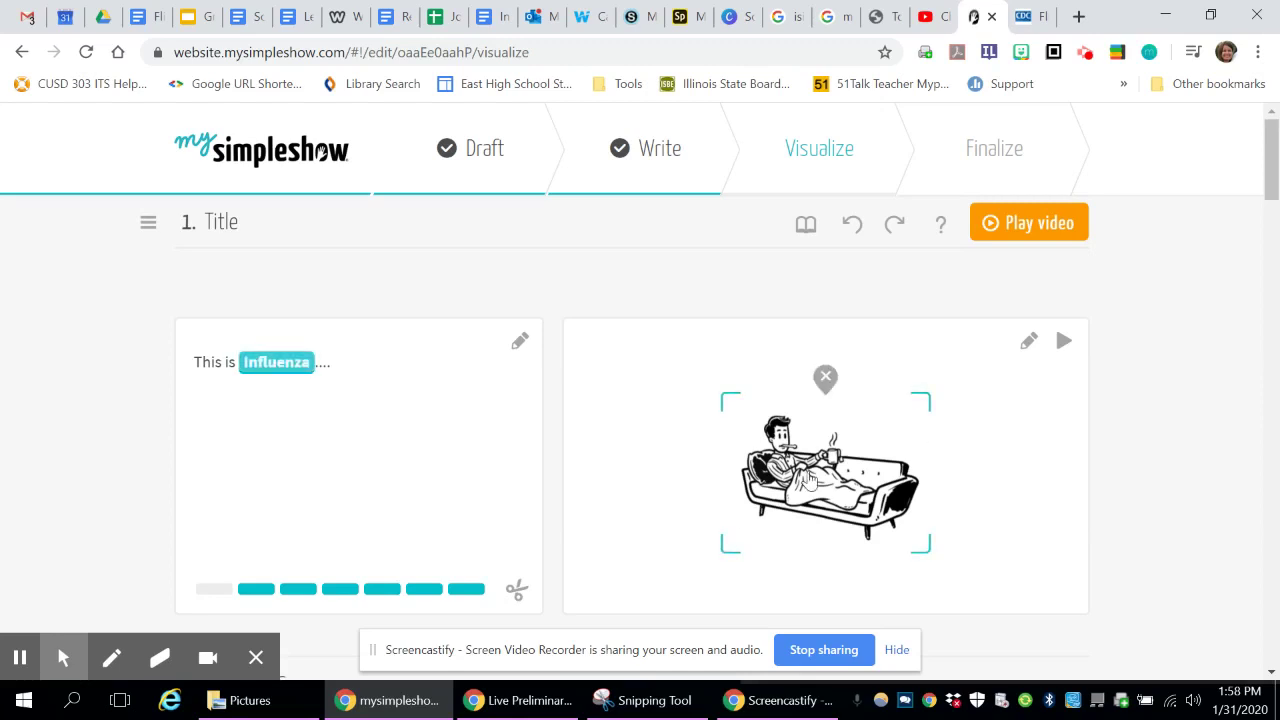
scroll(951, 466, "down", 1)
scroll(786, 448, "down", 1)
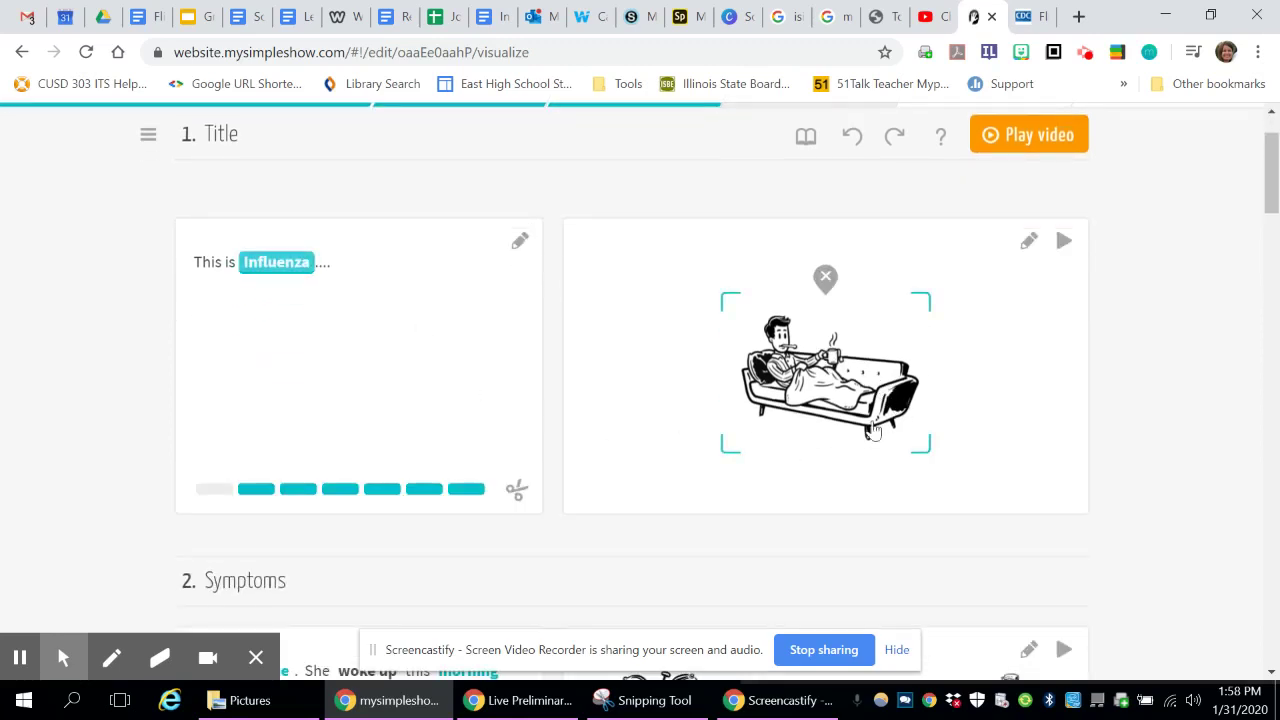
scroll(1047, 404, "down", 2)
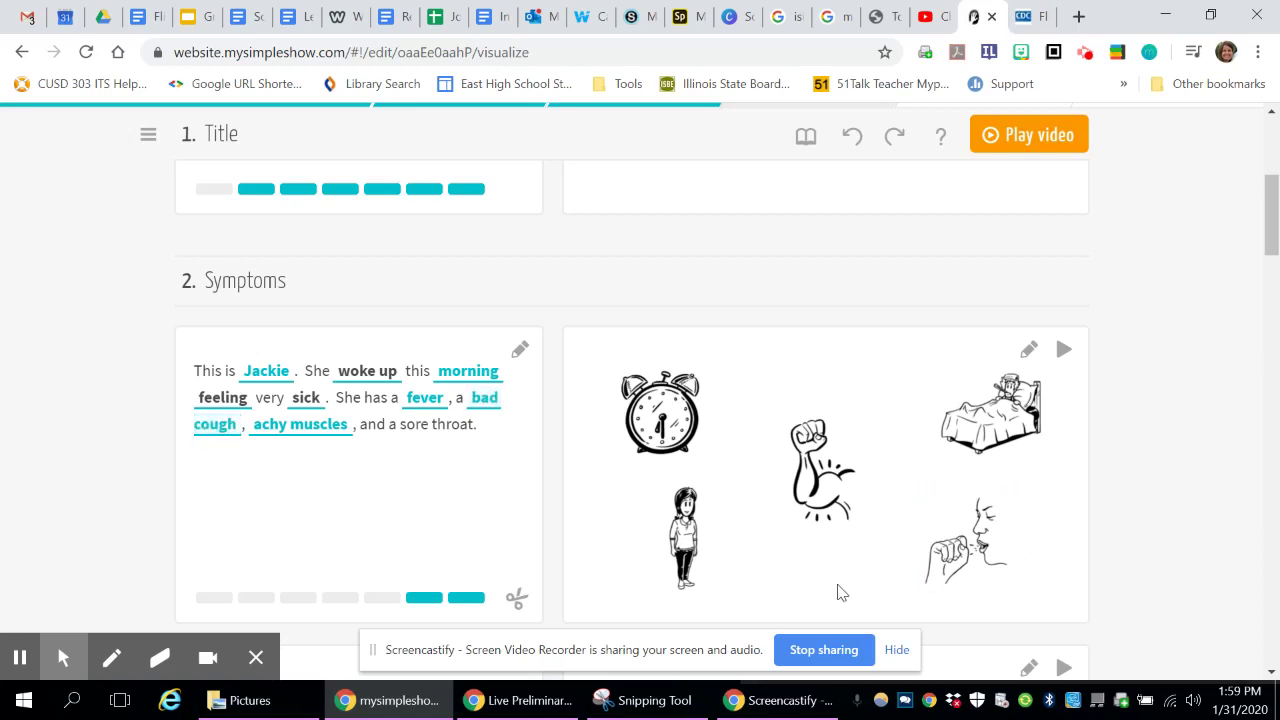
Delete the alarm clock and shift the arm, woman and coughing pictures left to close the gap
scroll(811, 571, "down", 1)
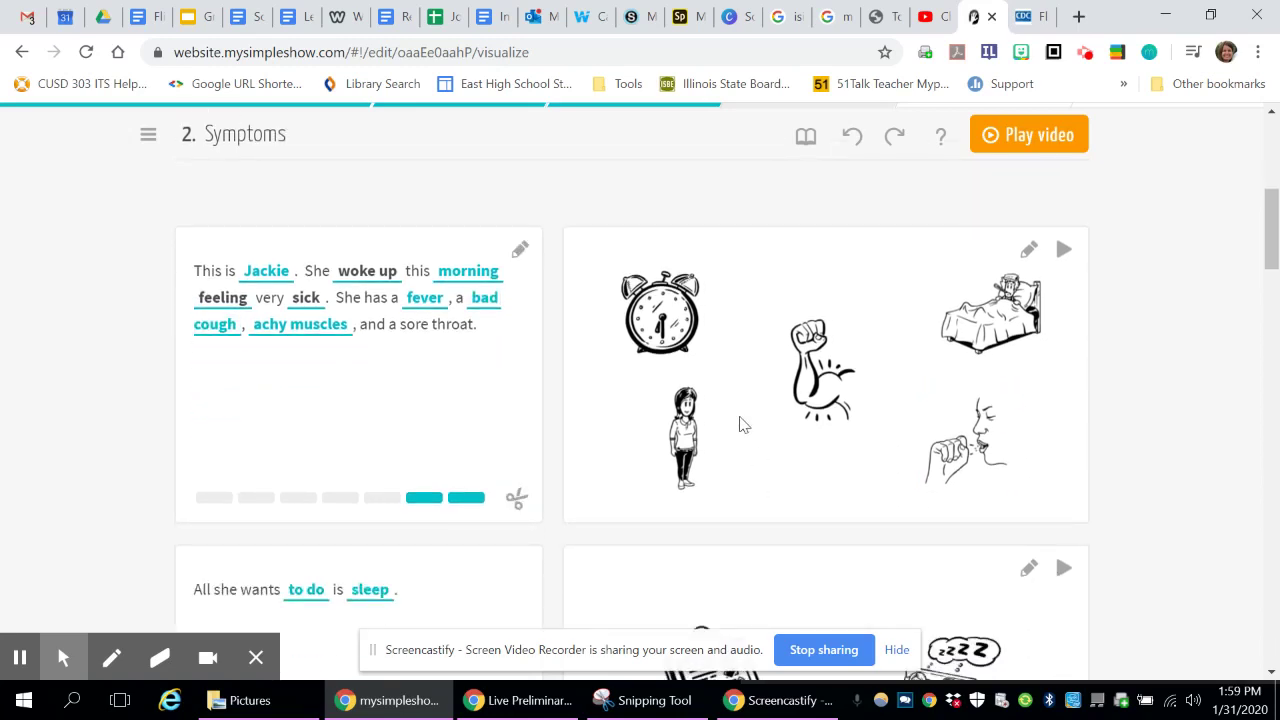
left_click(660, 245)
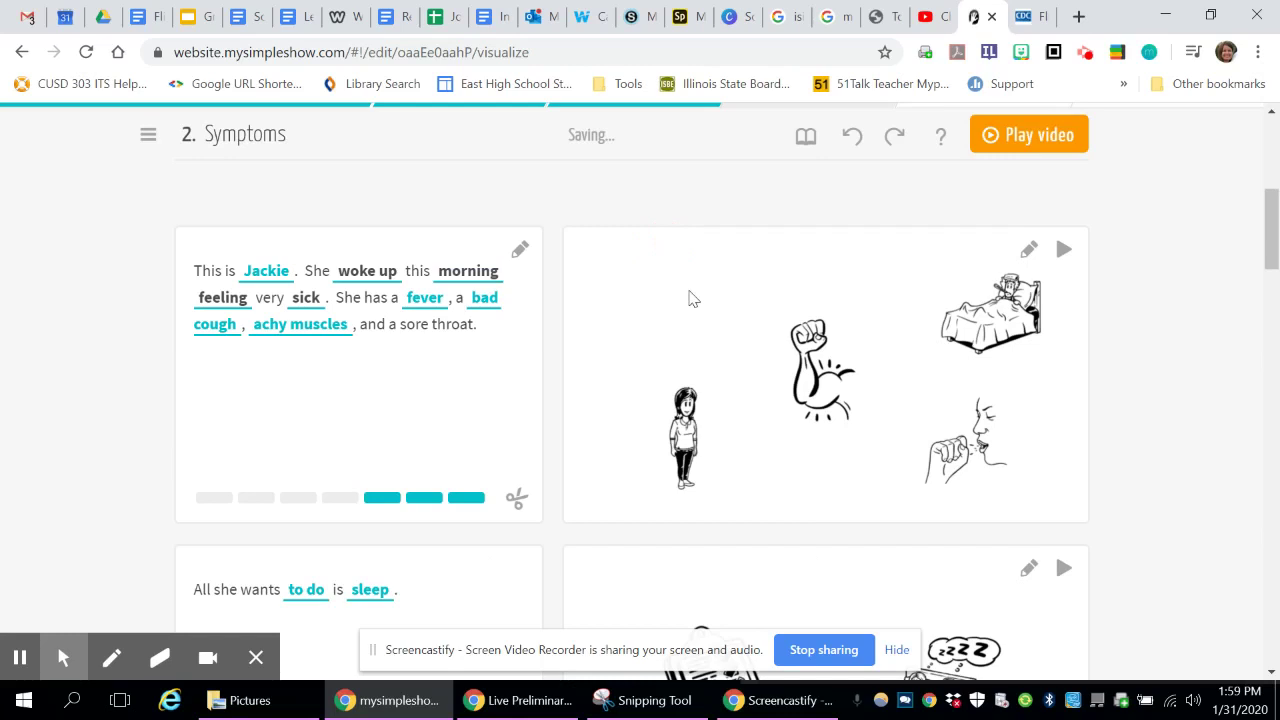
left_click(826, 393)
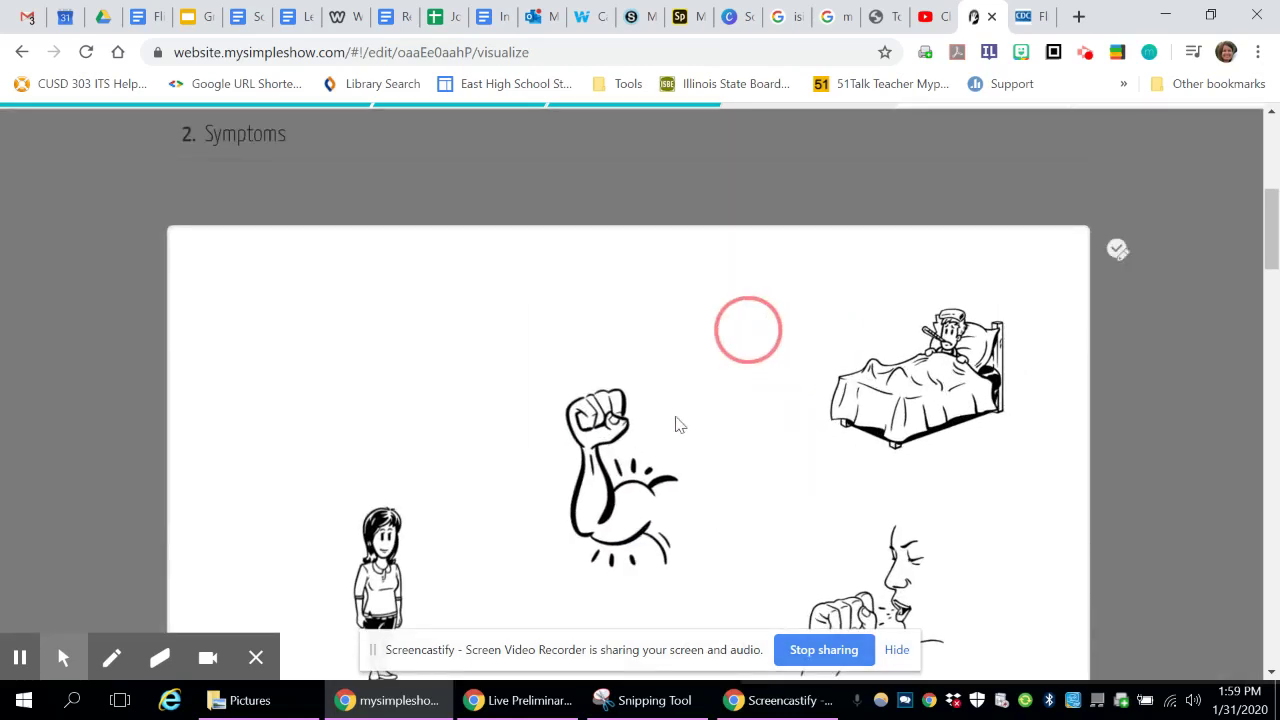
left_click_drag(612, 472, 525, 380)
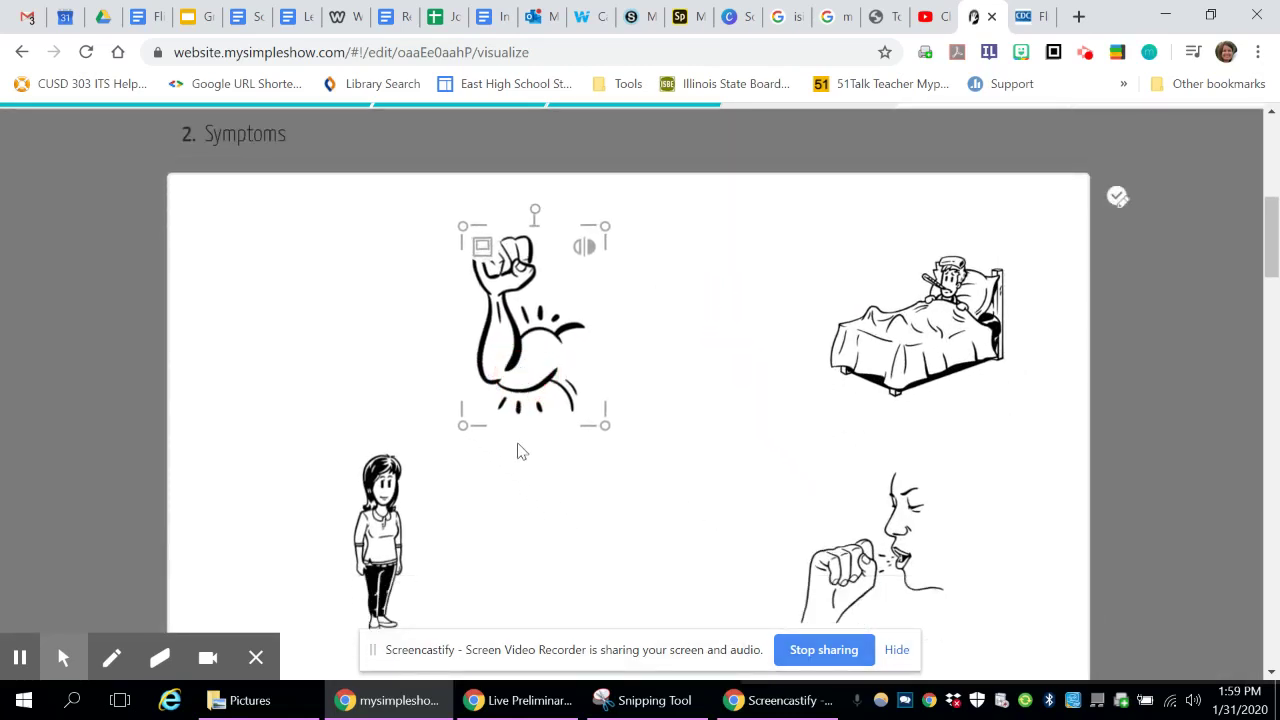
left_click_drag(370, 538, 315, 527)
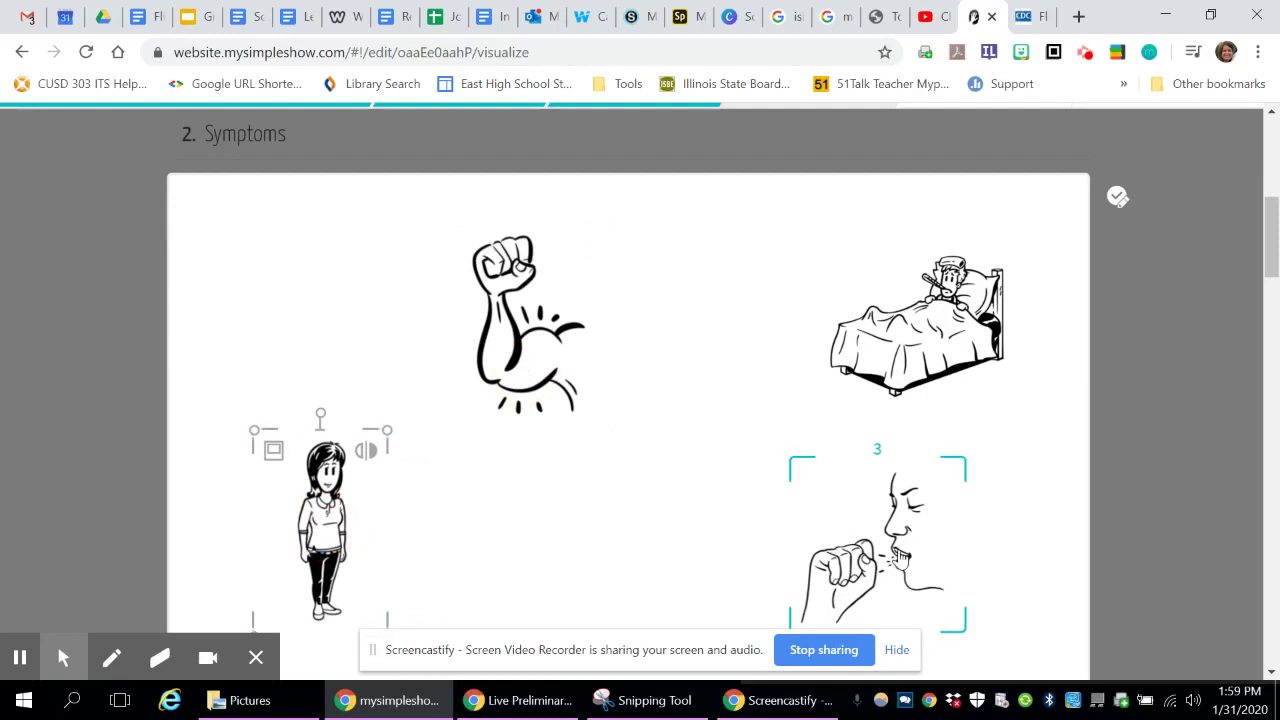
left_click_drag(870, 545, 778, 540)
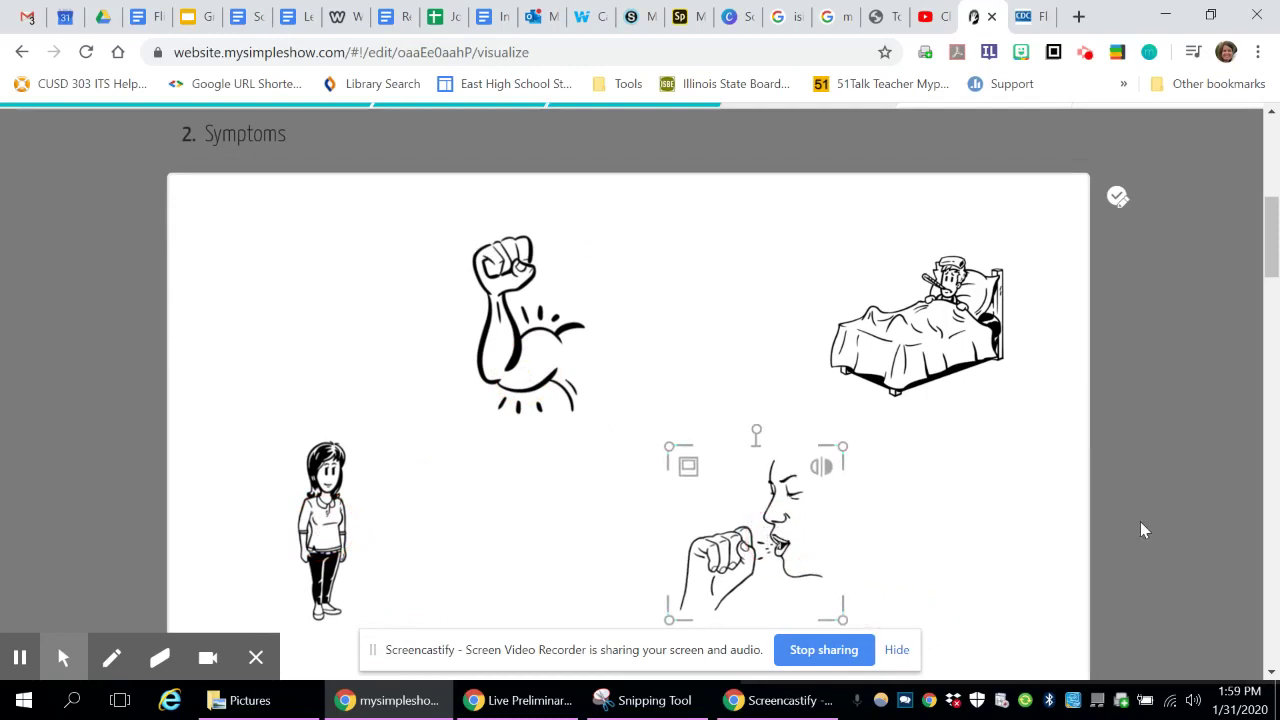
left_click(1117, 198)
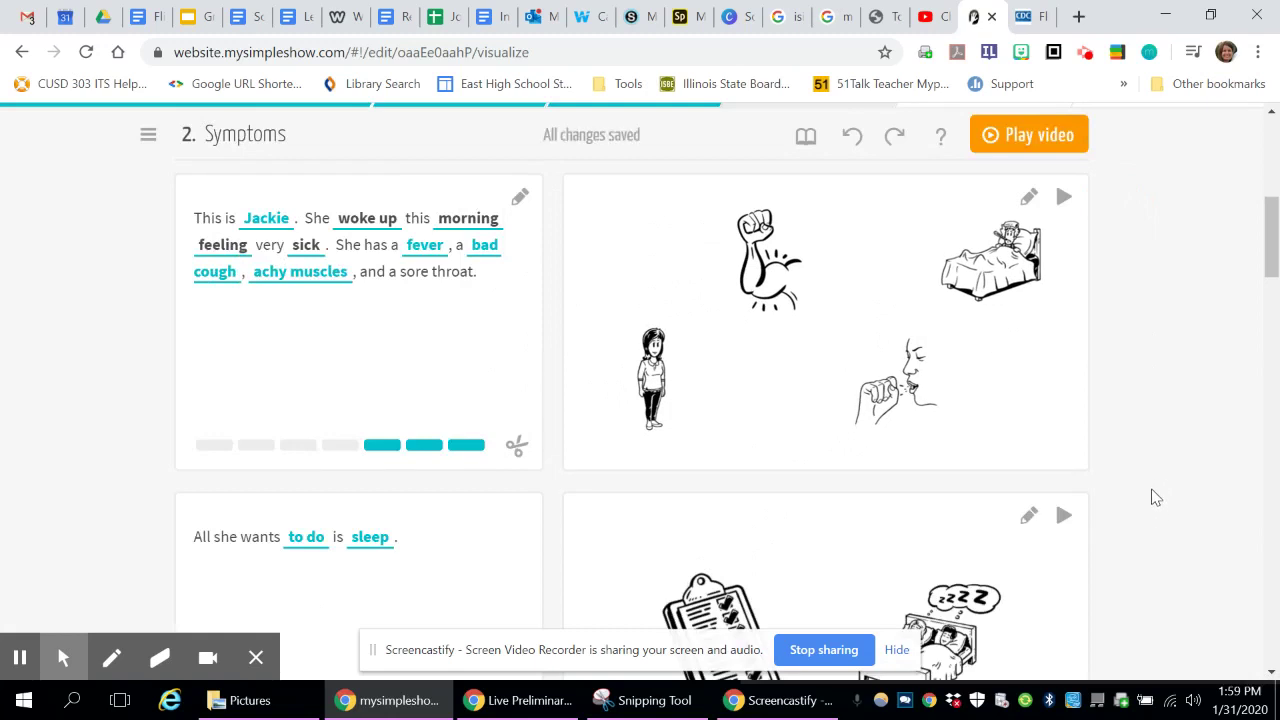
Delete the clipboard, then enlarge the sleeping-in-bed picture and centre it lower in the scene
scroll(1155, 497, "down", 2)
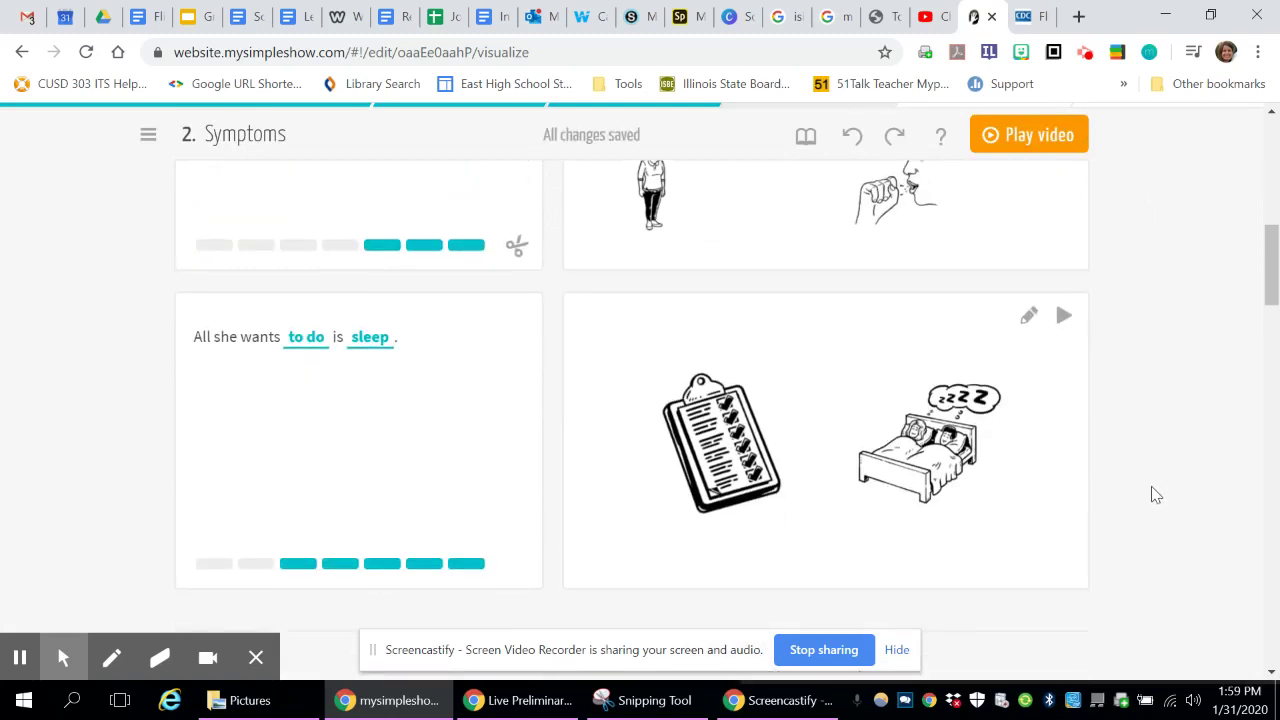
scroll(1151, 488, "down", 1)
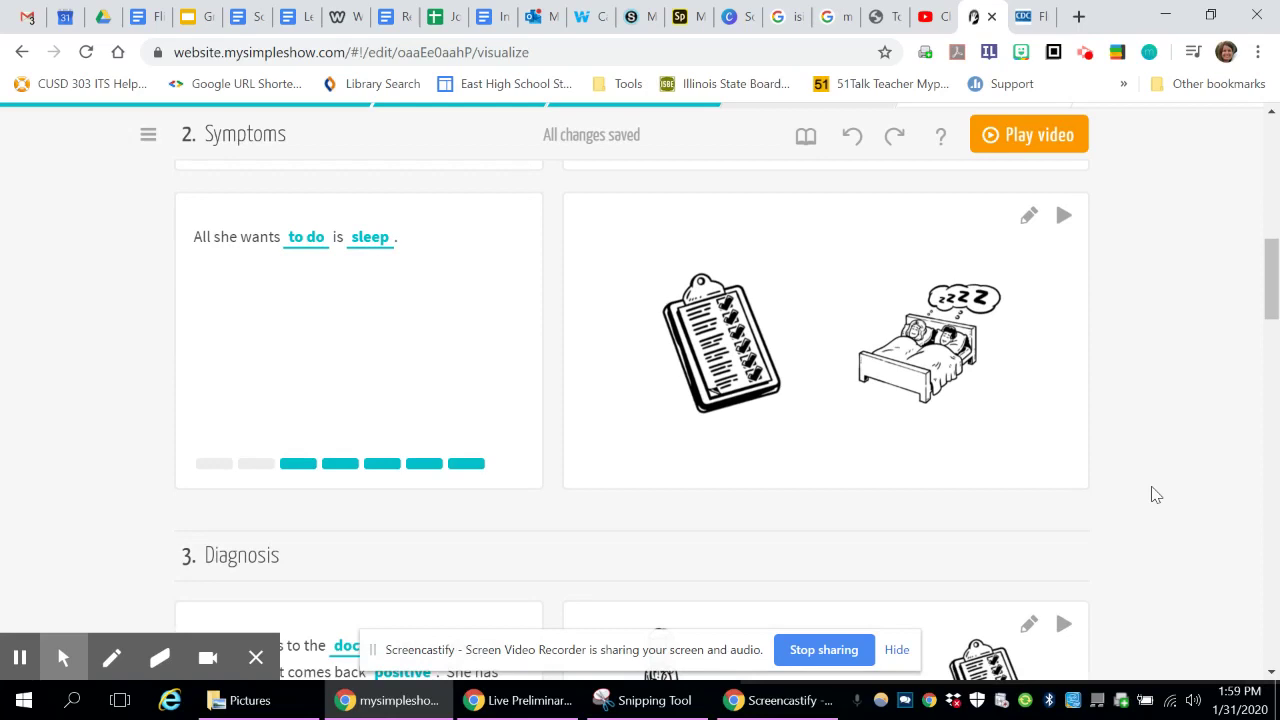
scroll(1155, 495, "down", 3)
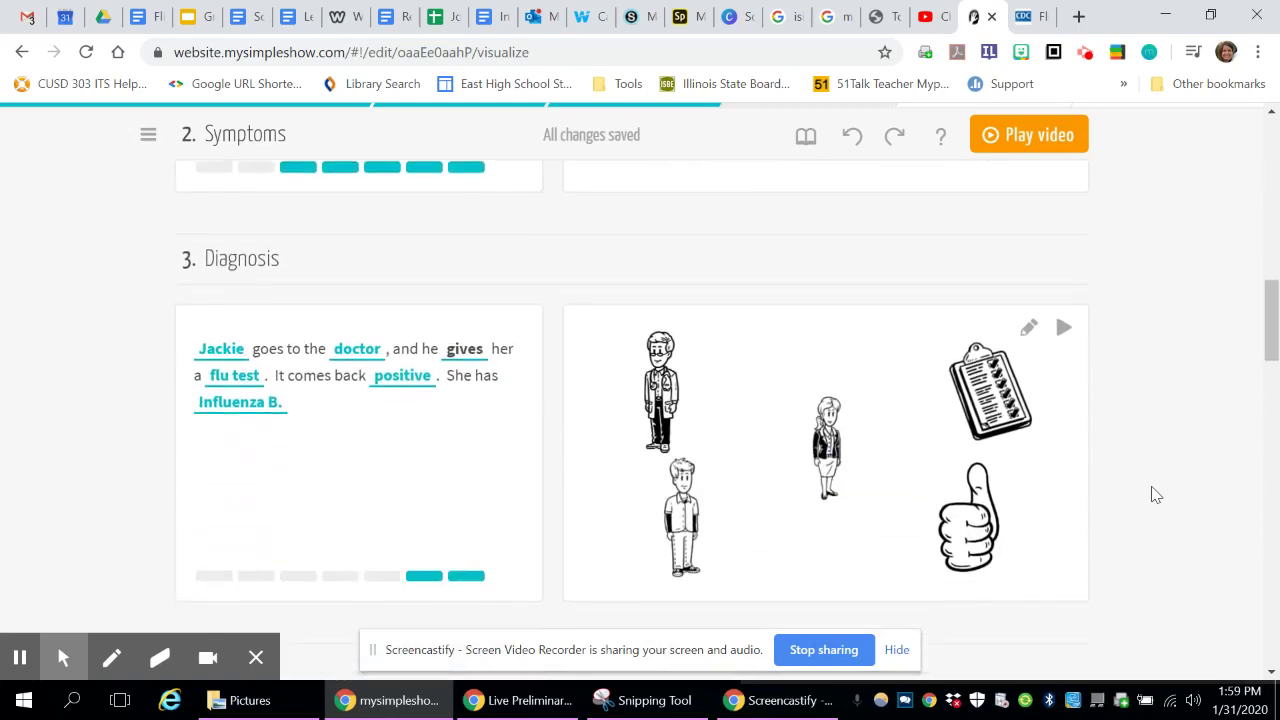
scroll(1149, 483, "up", 3)
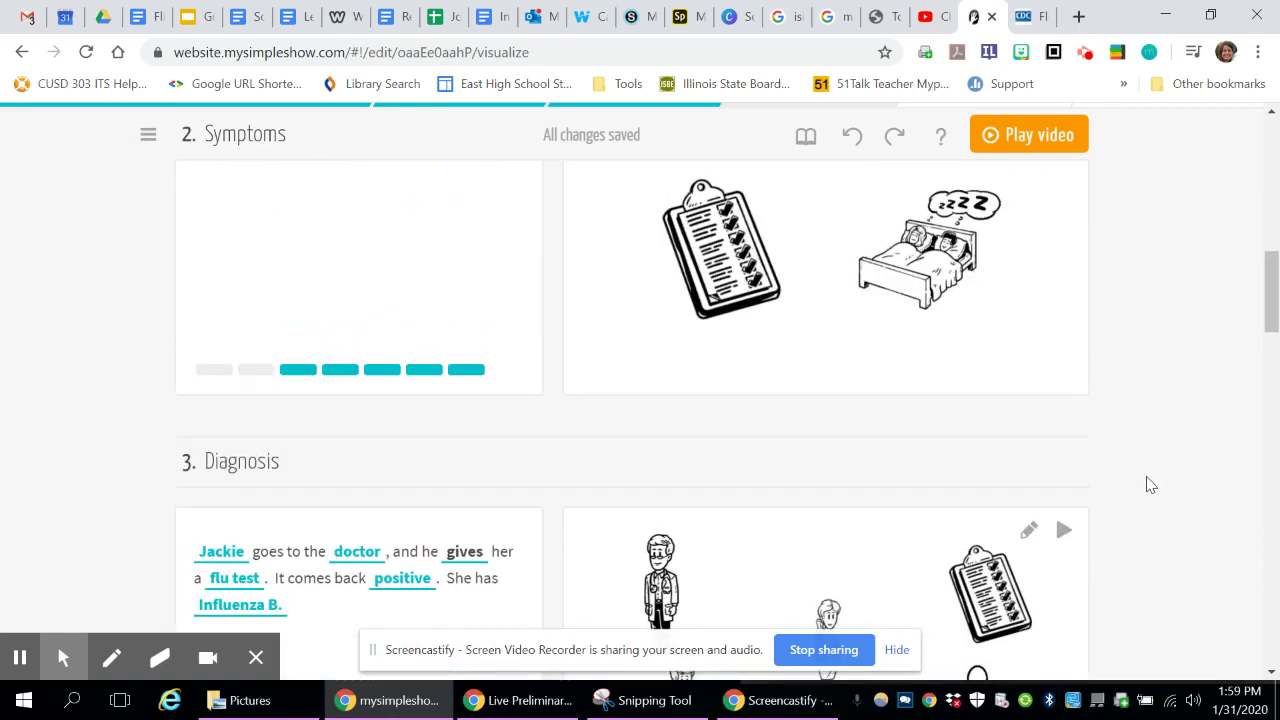
left_click(722, 250)
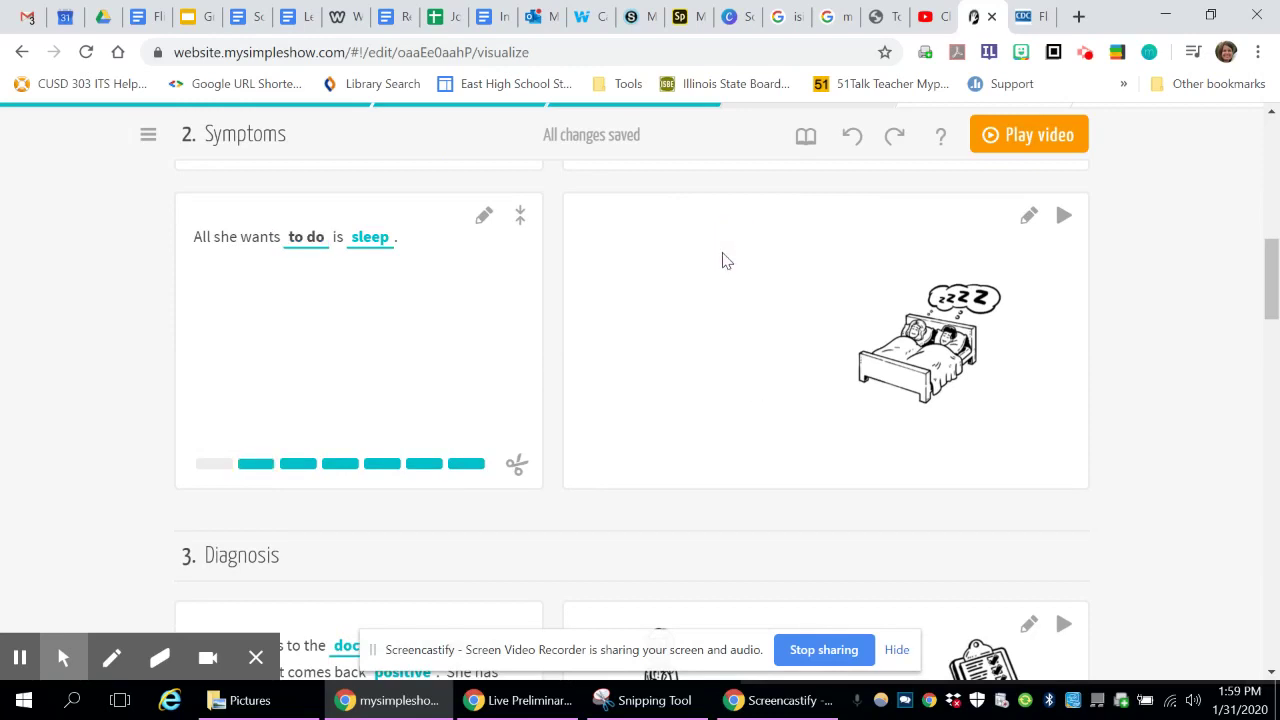
left_click(925, 365)
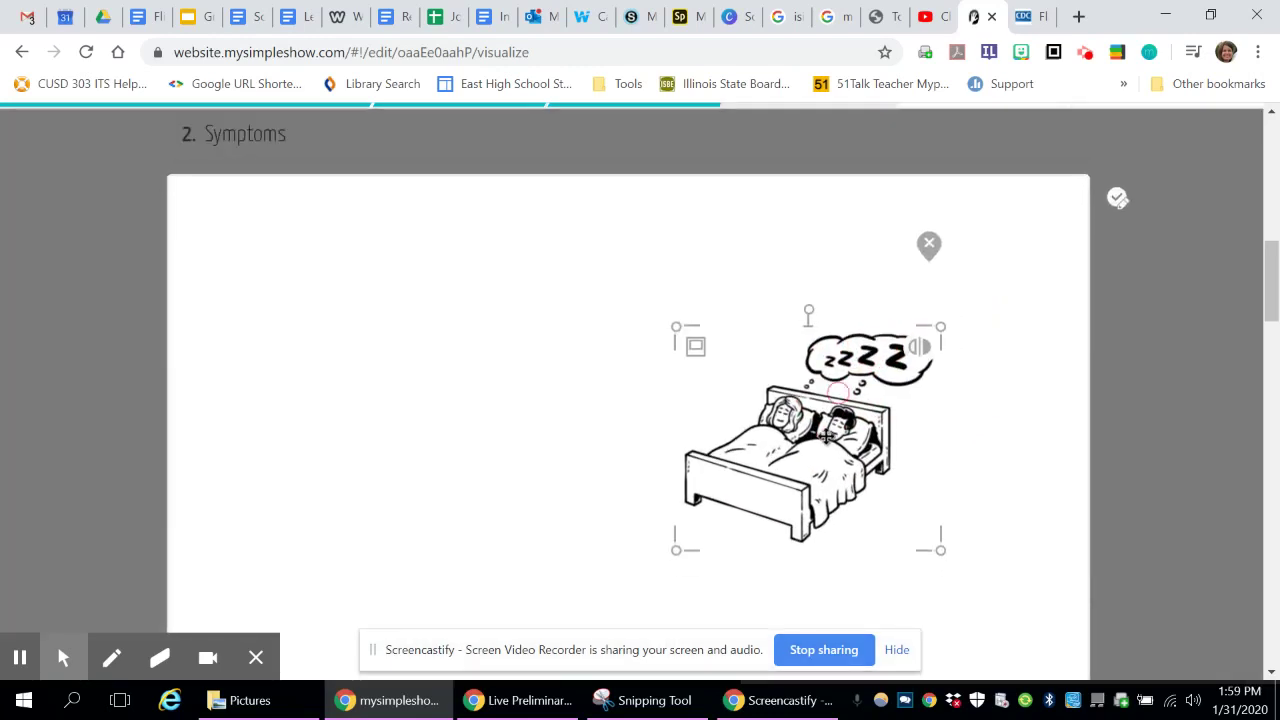
left_click_drag(767, 400, 650, 408)
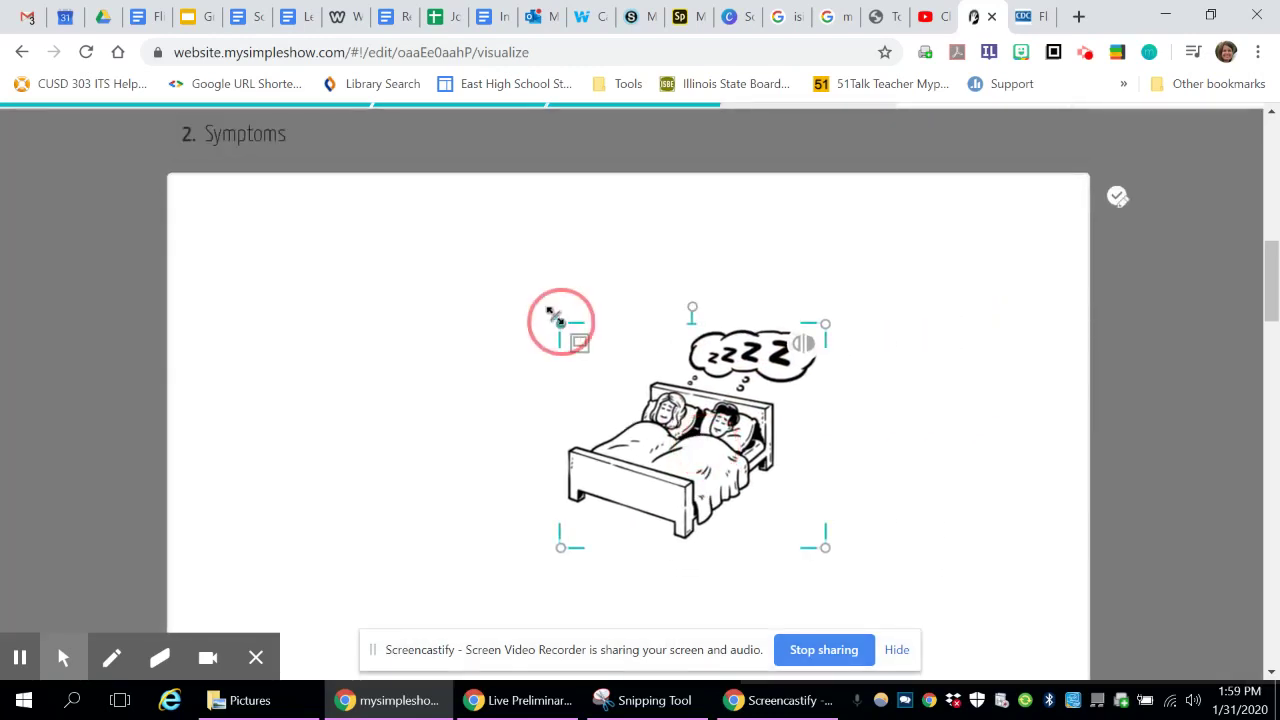
left_click_drag(557, 314, 425, 205)
left_click_drag(650, 369, 657, 445)
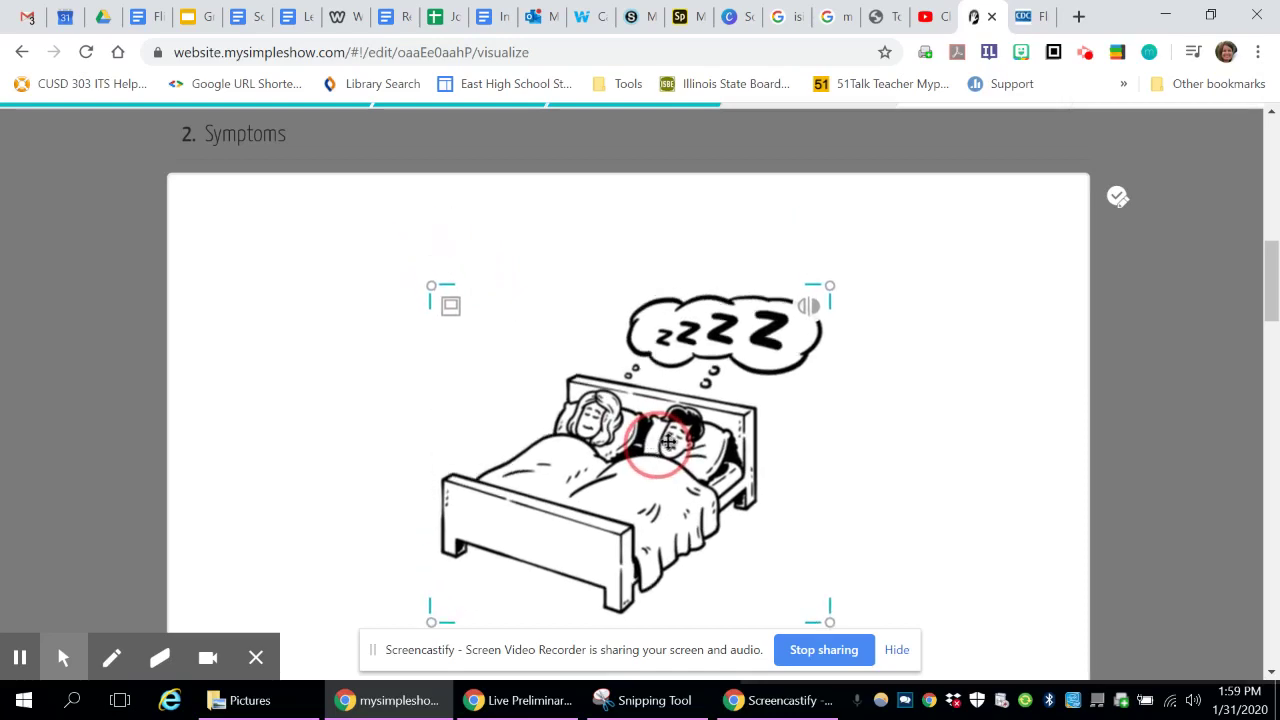
left_click(1117, 197)
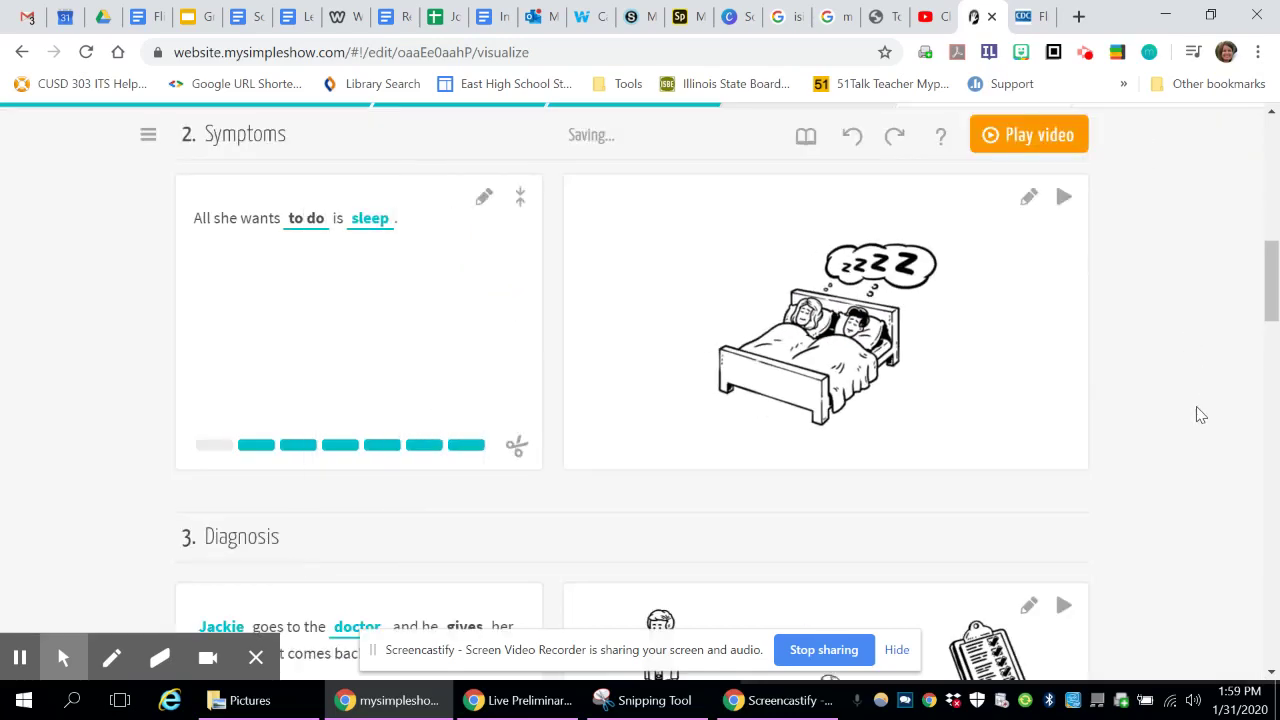
scroll(1200, 414, "down", 3)
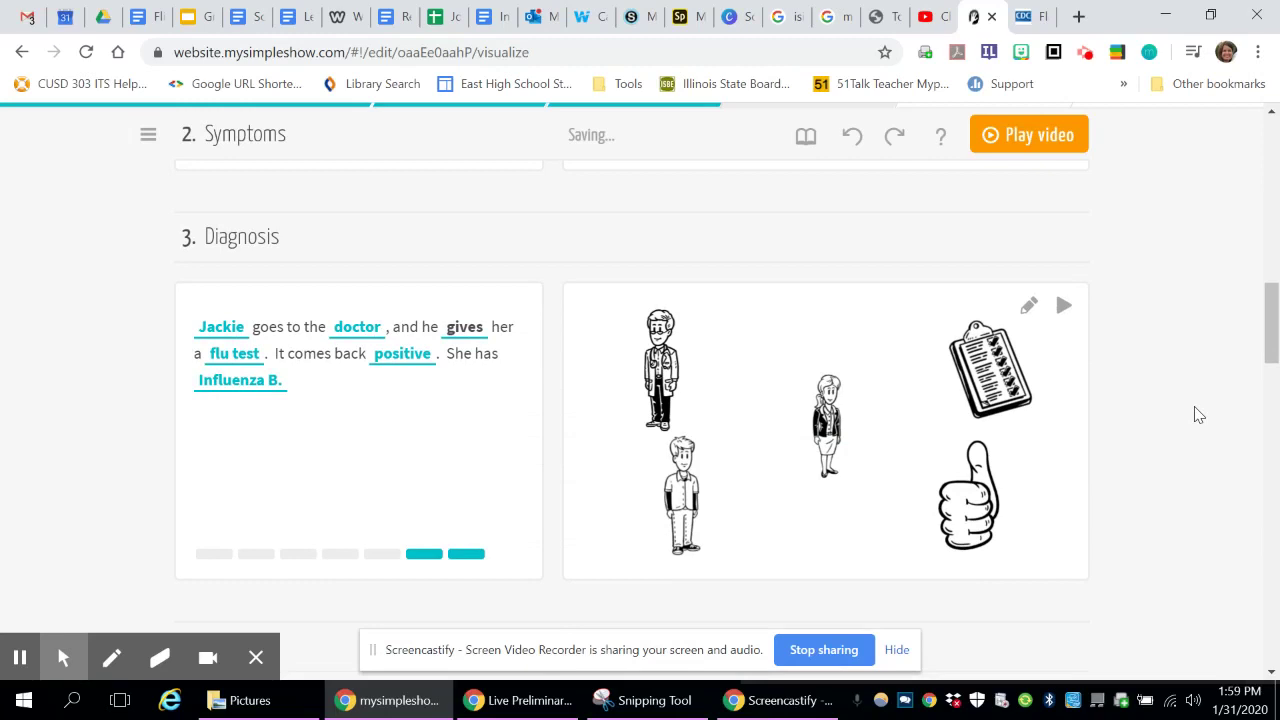
Delete the boy figure and bring up alternative poses for the woman
scroll(1200, 414, "down", 1)
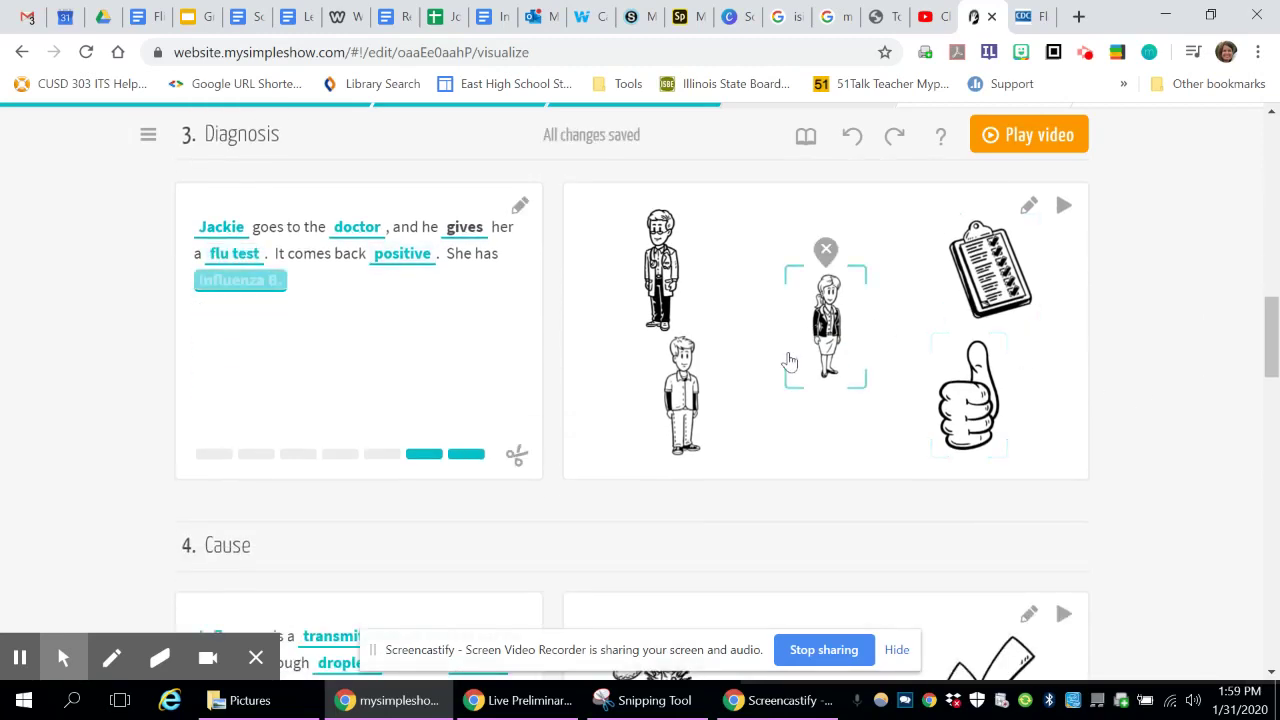
mouse_move(680, 345)
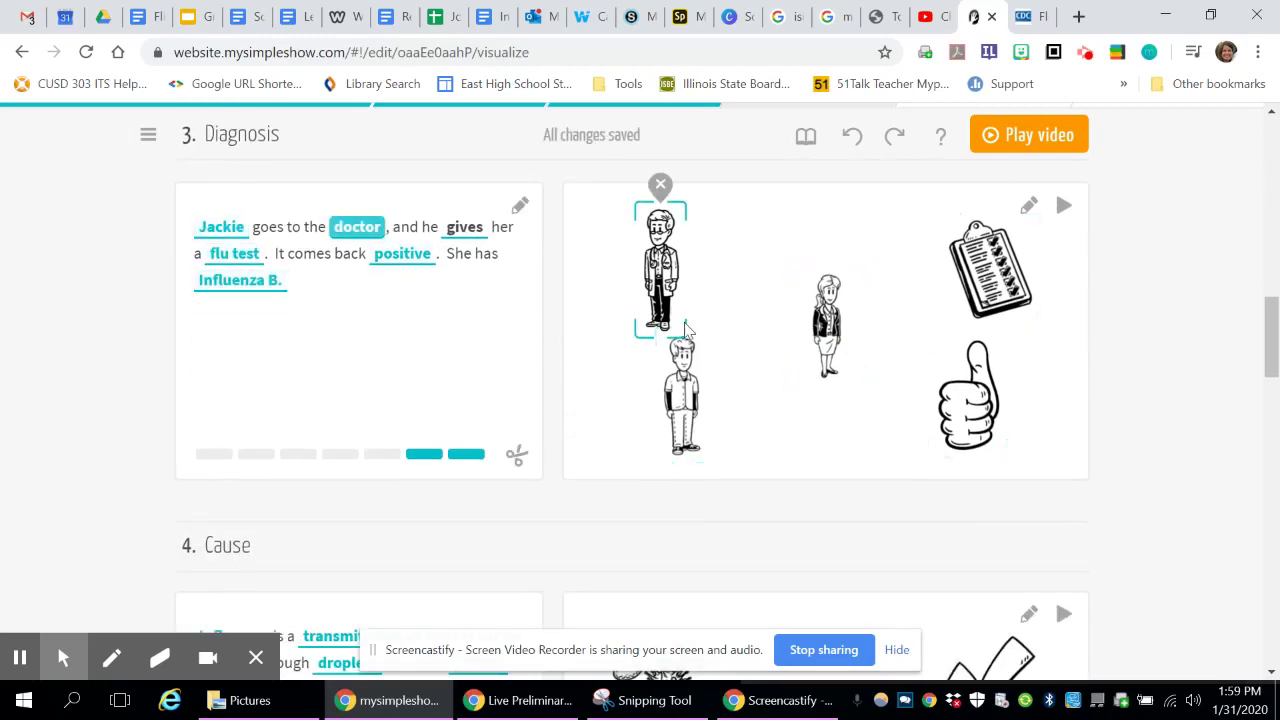
left_click(682, 311)
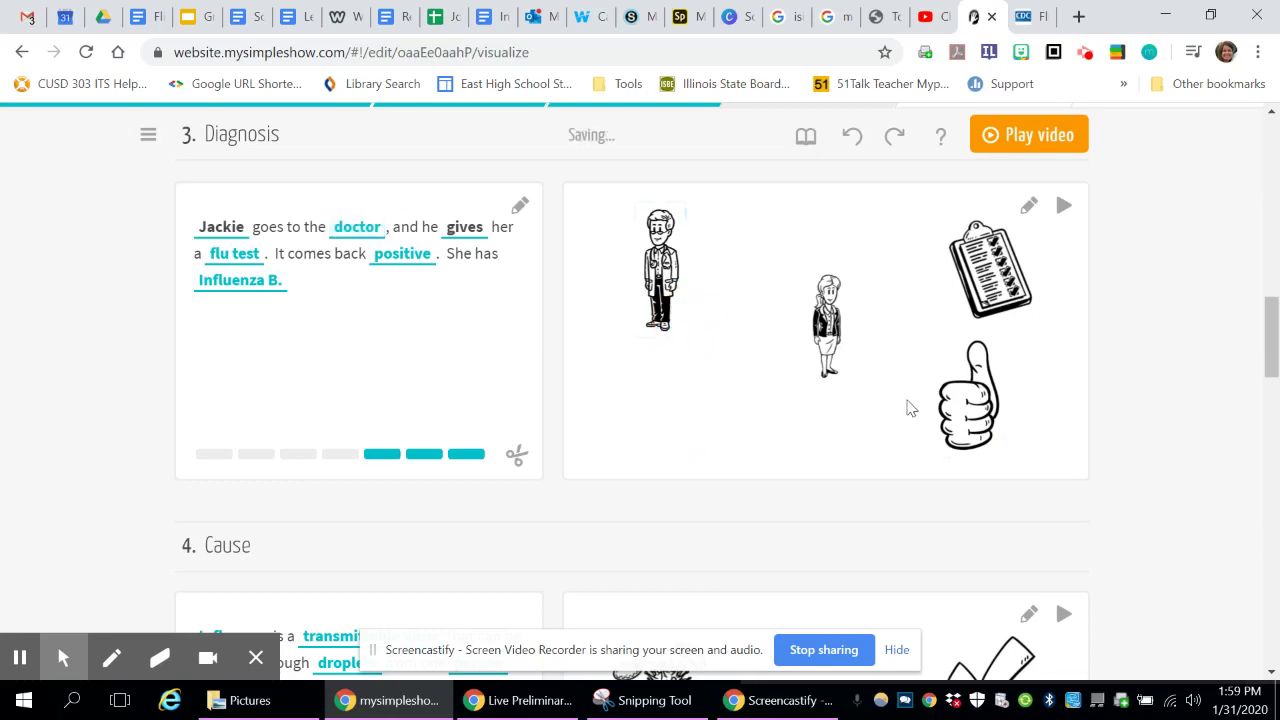
left_click(828, 330)
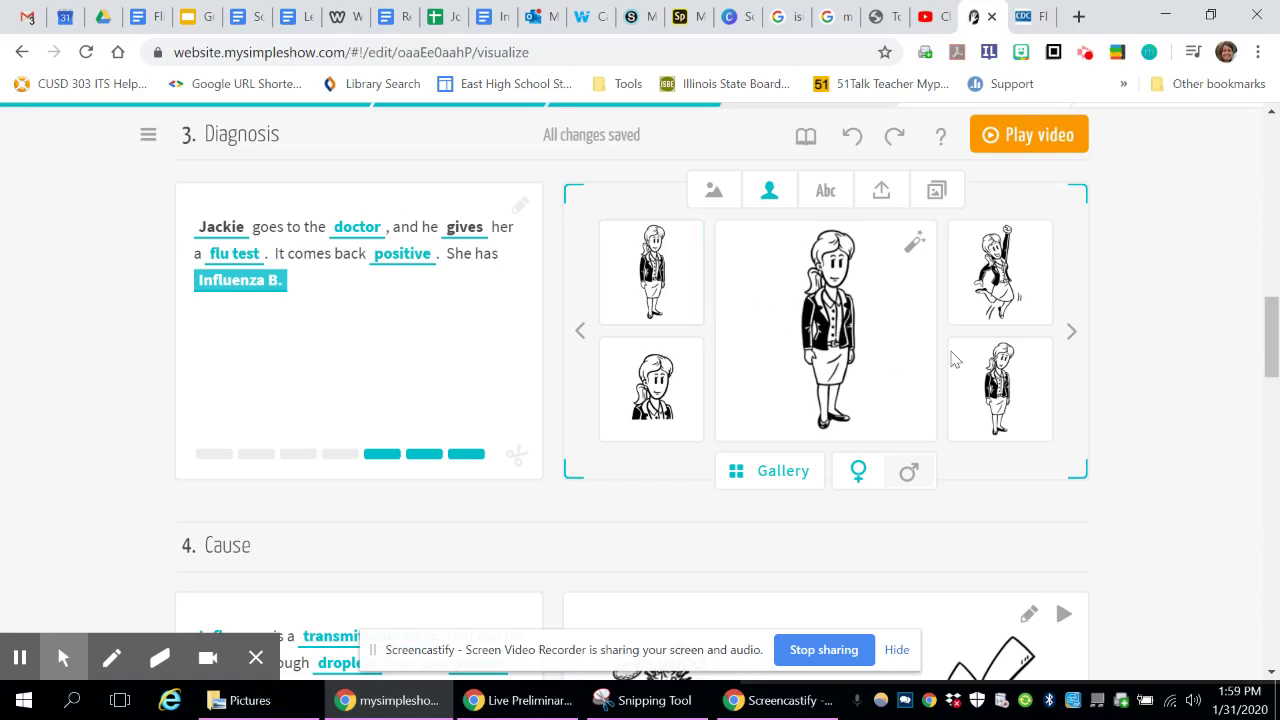
Pick the woman's bottom-right pose, shift her and the thumbs-up down-left, and show thumbs-up alternatives
left_click(1022, 396)
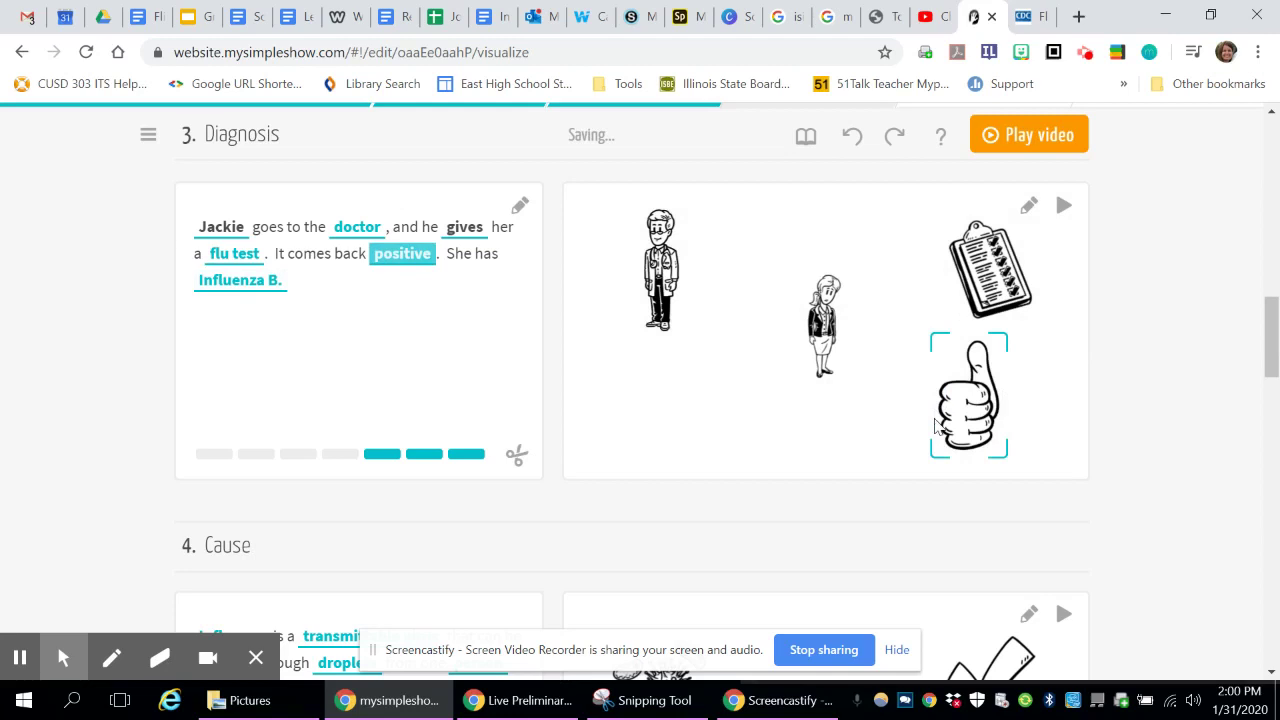
left_click(822, 328)
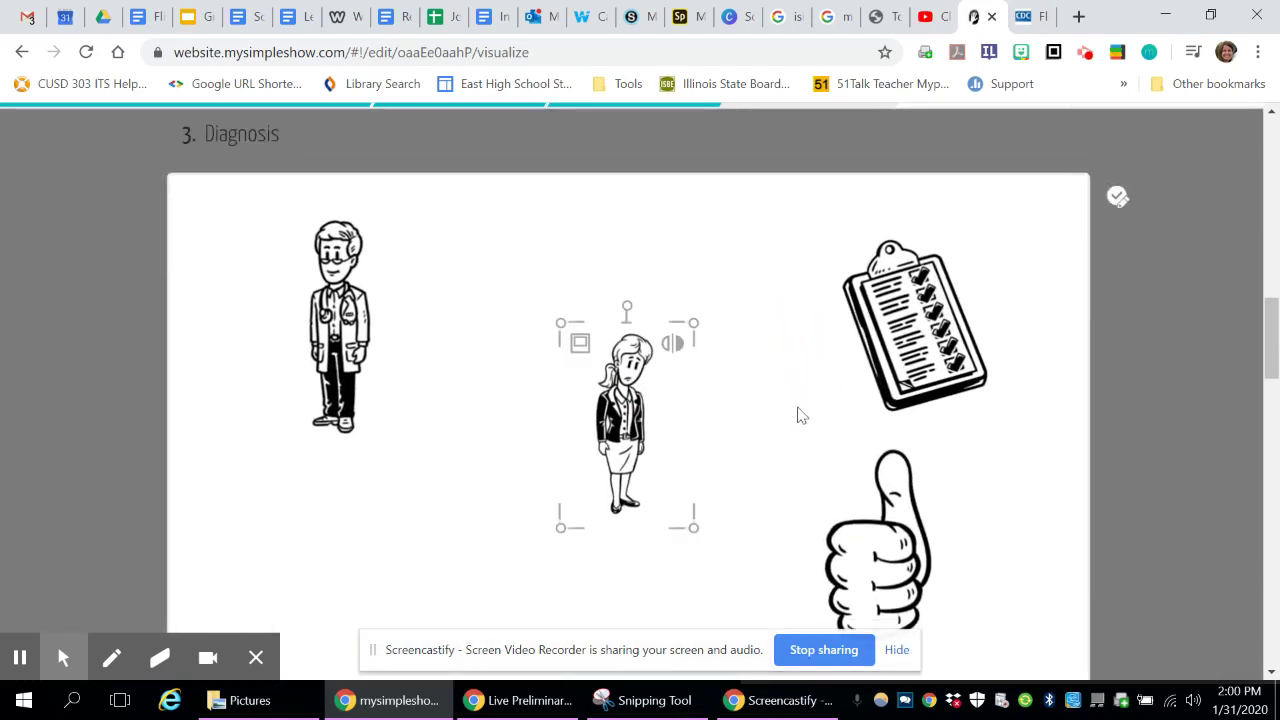
left_click(902, 518)
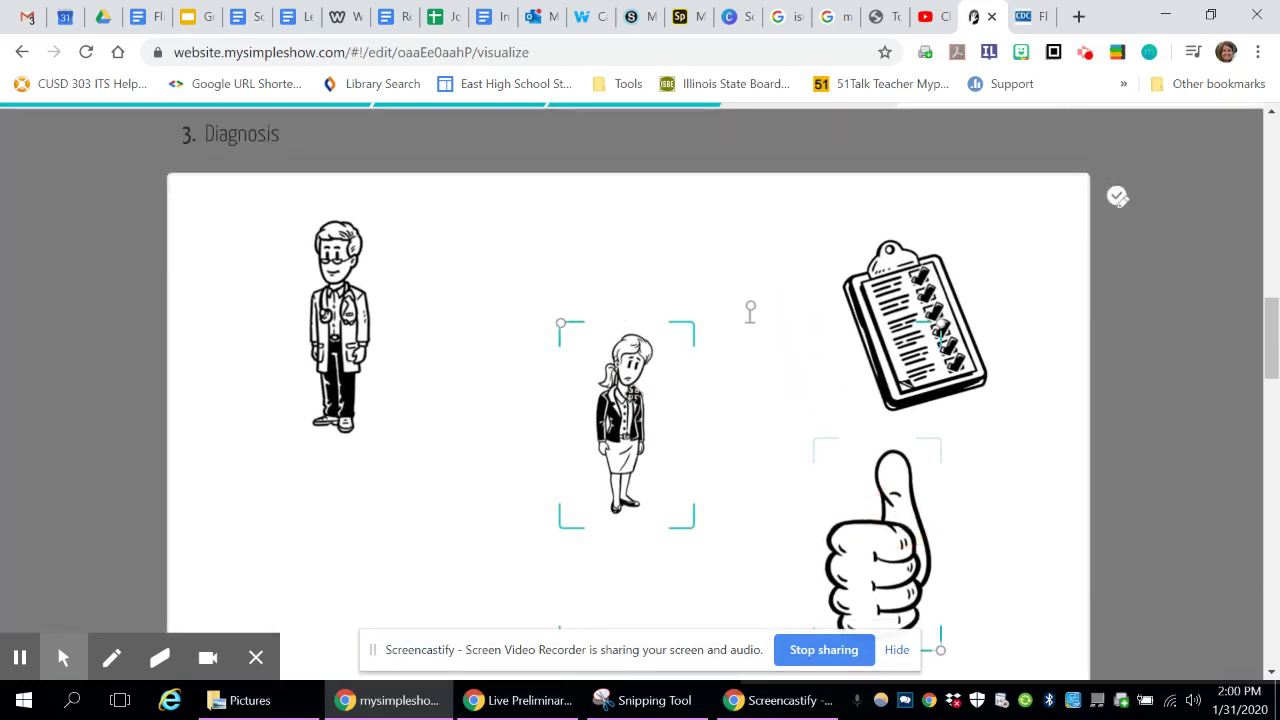
left_click_drag(616, 420, 502, 504)
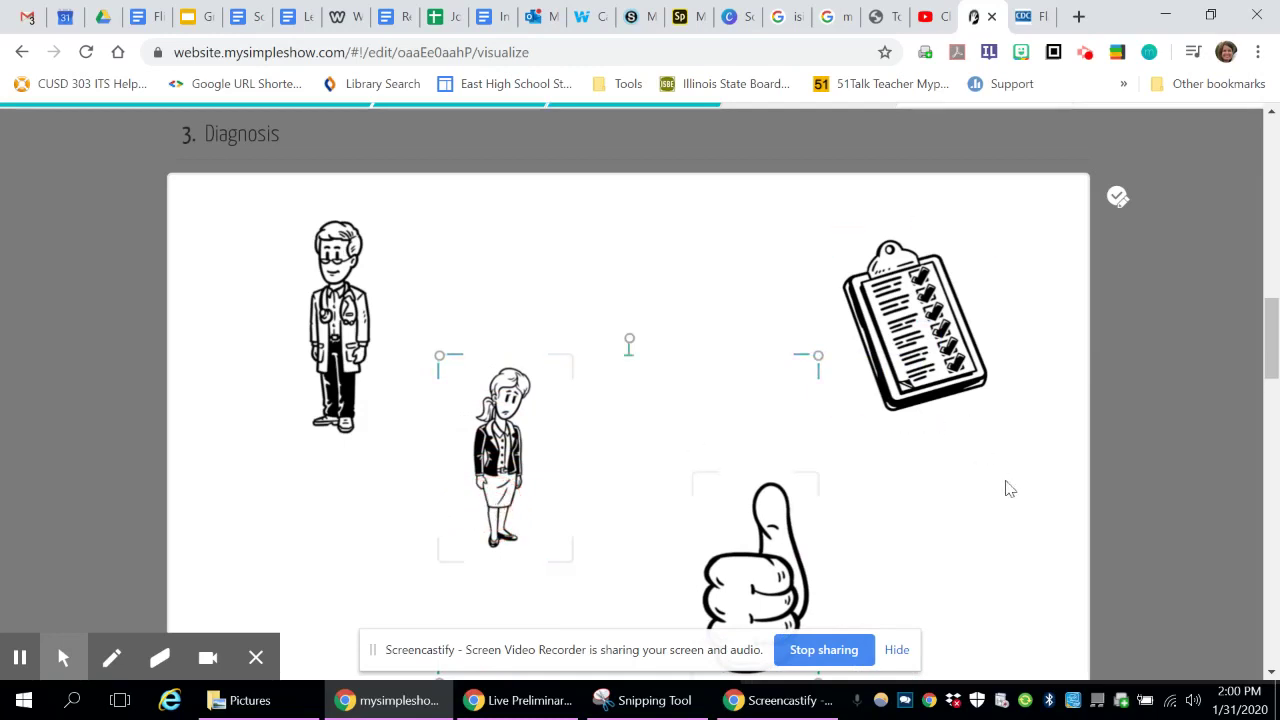
left_click(1117, 198)
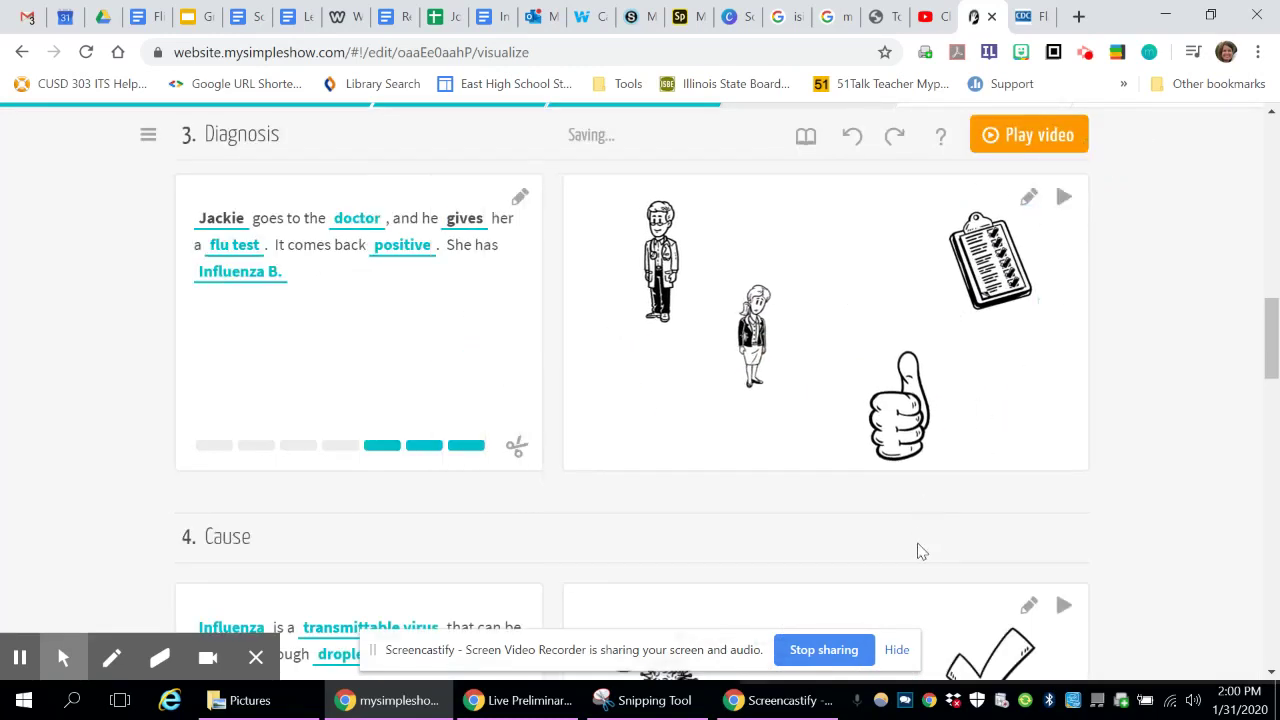
left_click(922, 423)
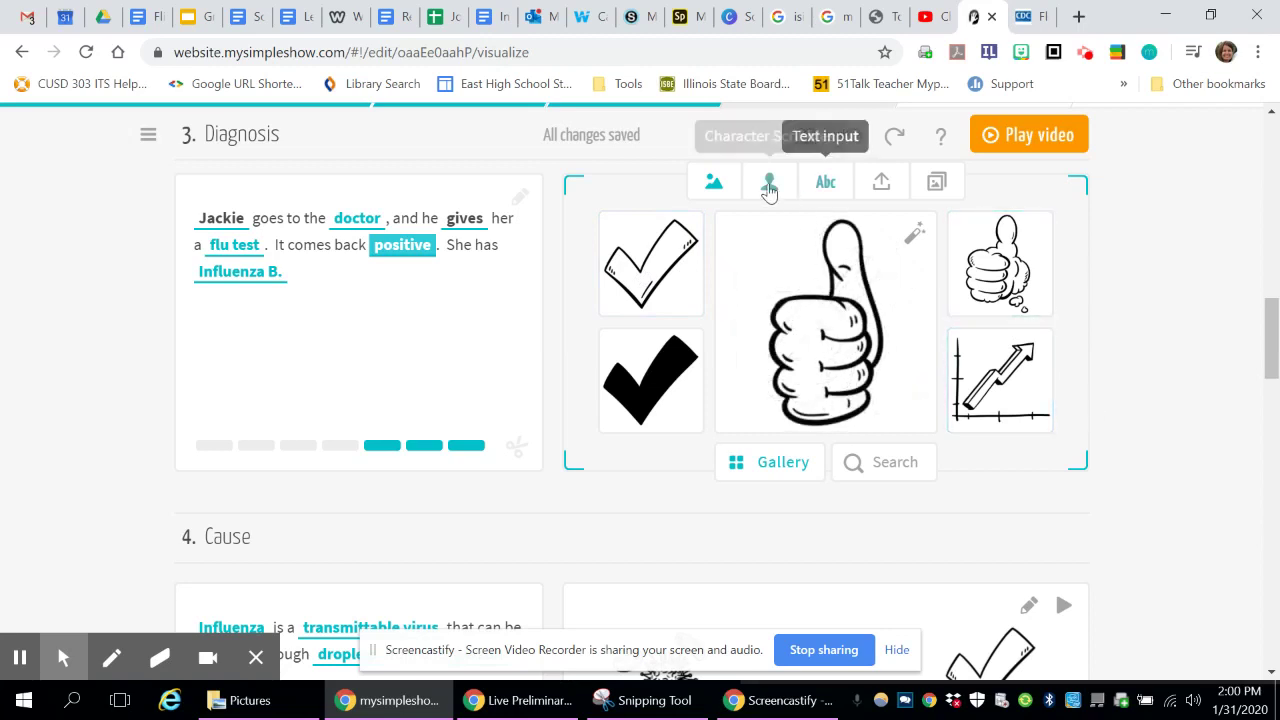
Close the thumbs-up choices without changes and remove the person icon from the Cause scene
left_click(1108, 516)
scroll(734, 500, "down", 3)
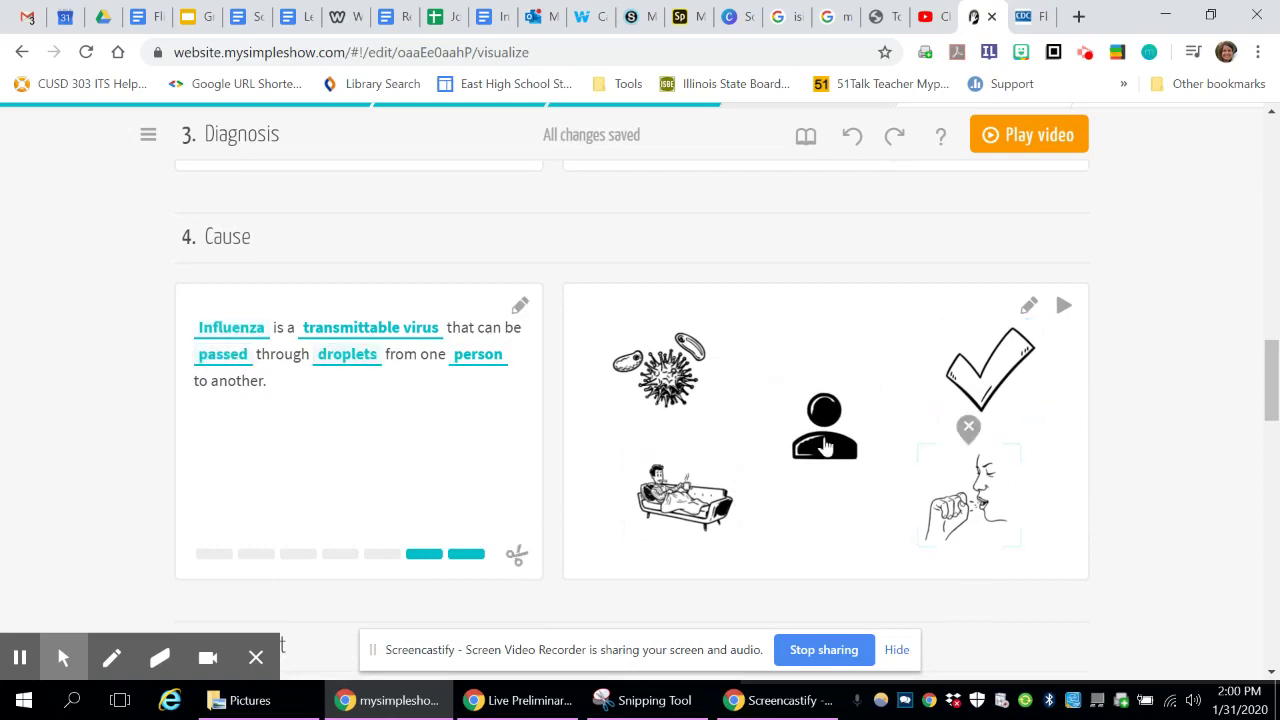
left_click(824, 362)
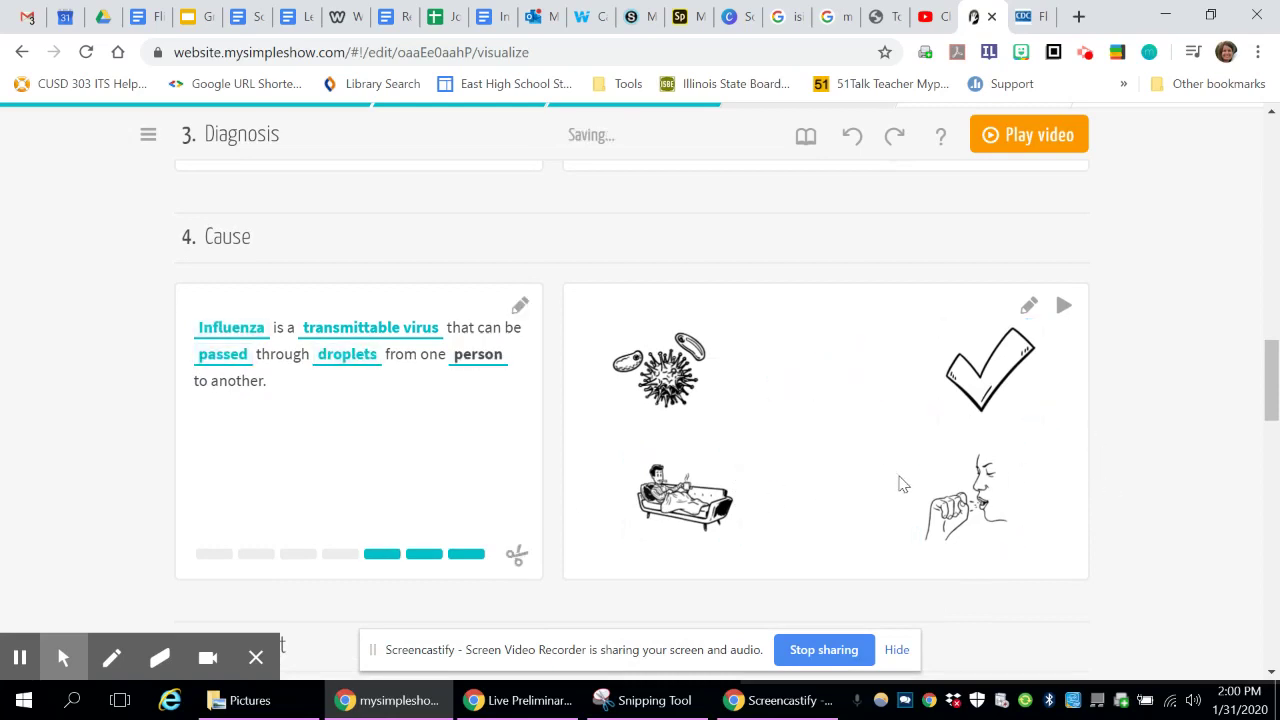
Delete the pause icon from the Treatment scene and open the sick man's image choices
scroll(1128, 486, "down", 4)
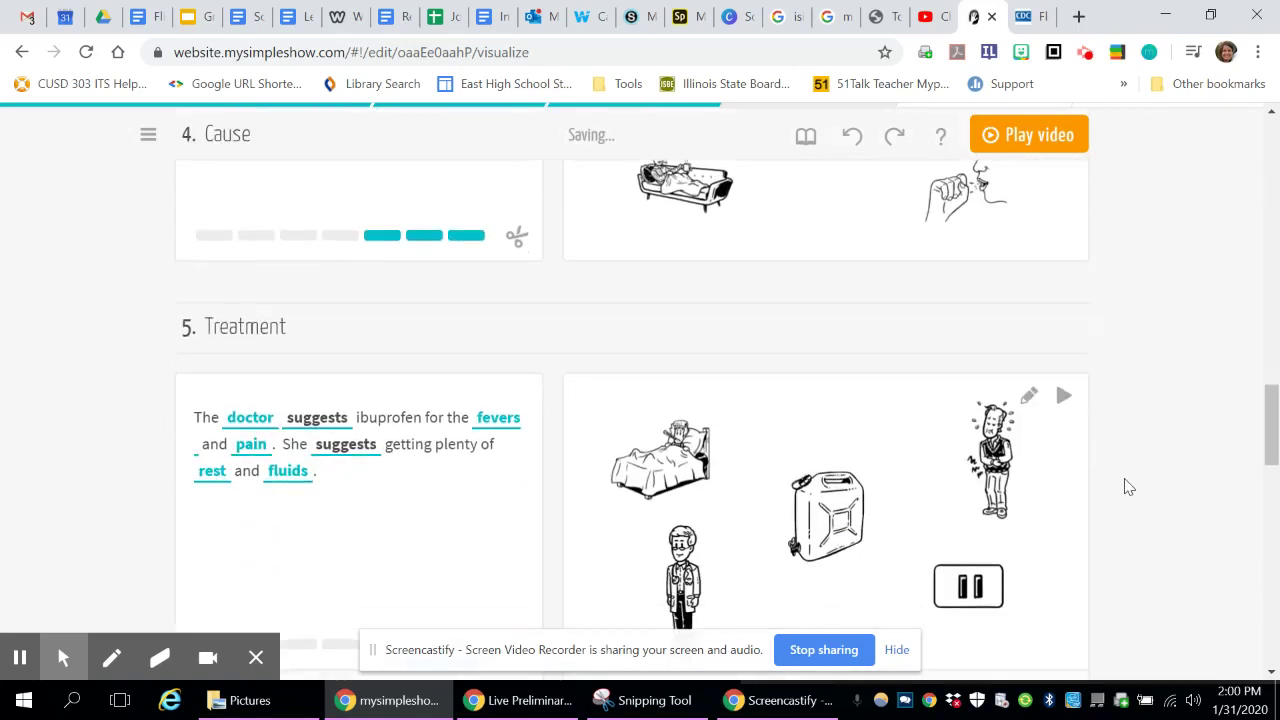
scroll(1128, 486, "down", 1)
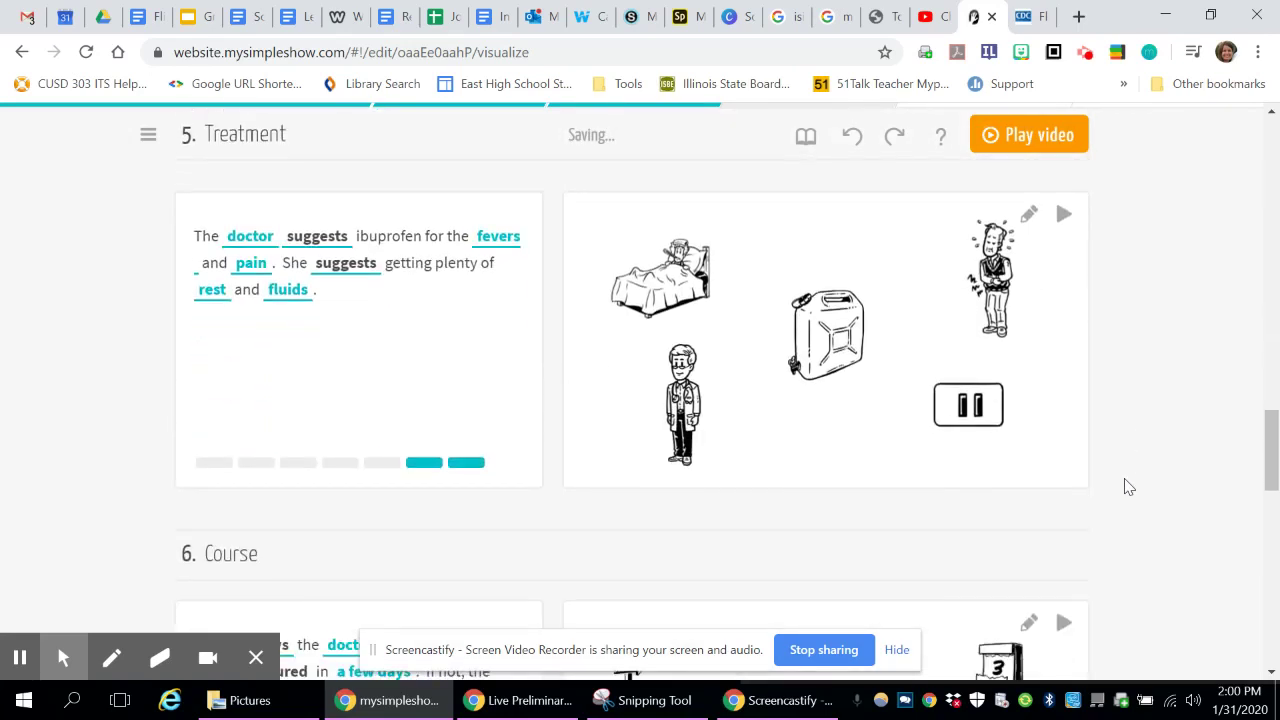
scroll(1126, 486, "down", 2)
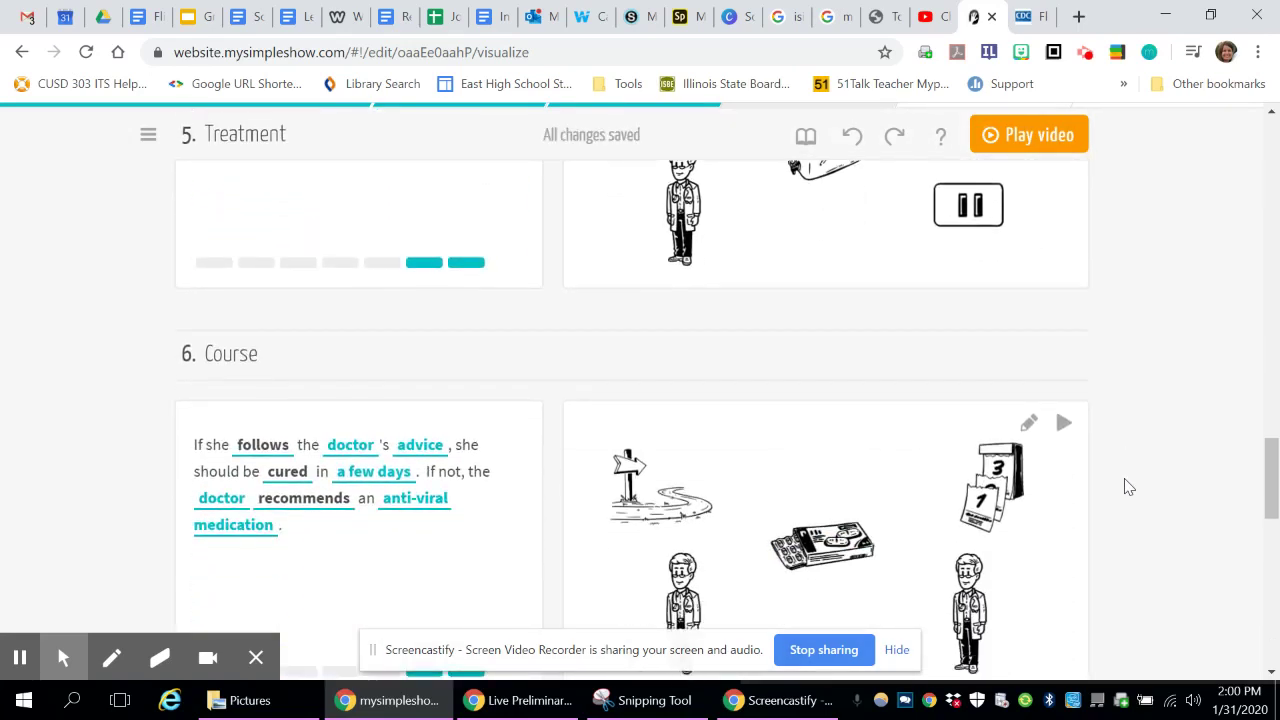
scroll(1126, 486, "up", 1)
left_click(955, 305)
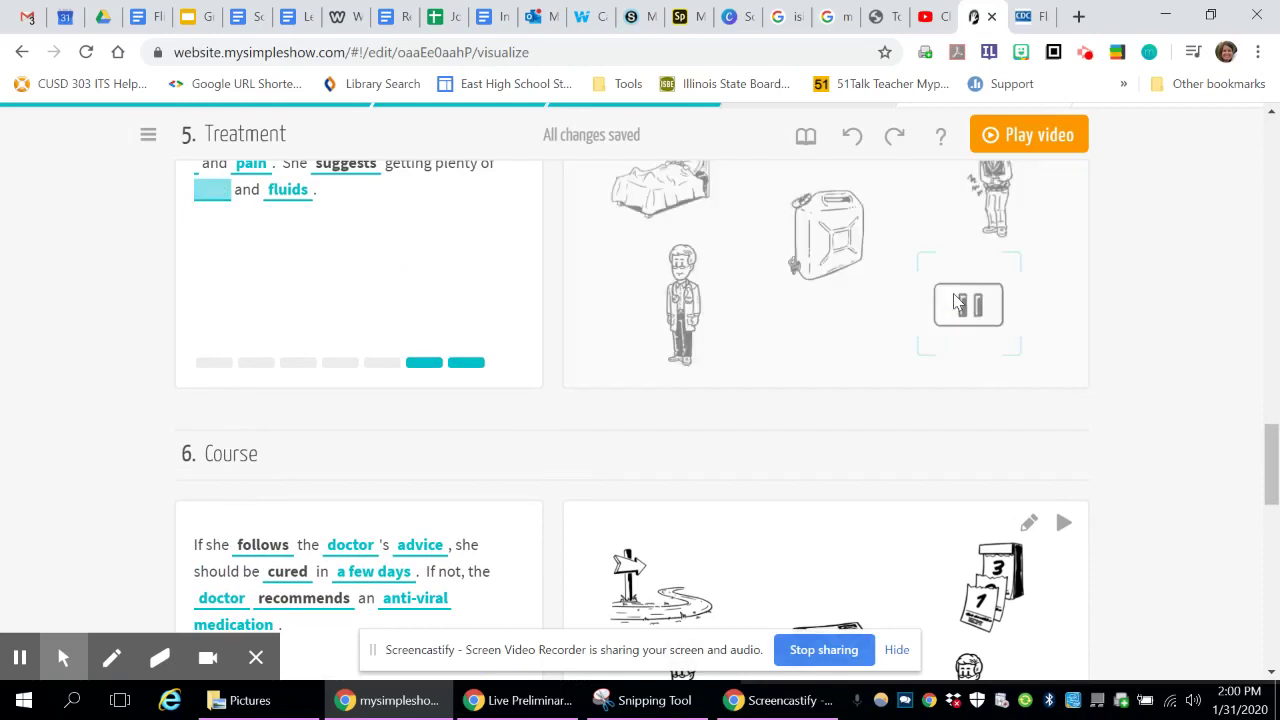
scroll(914, 289, "up", 2)
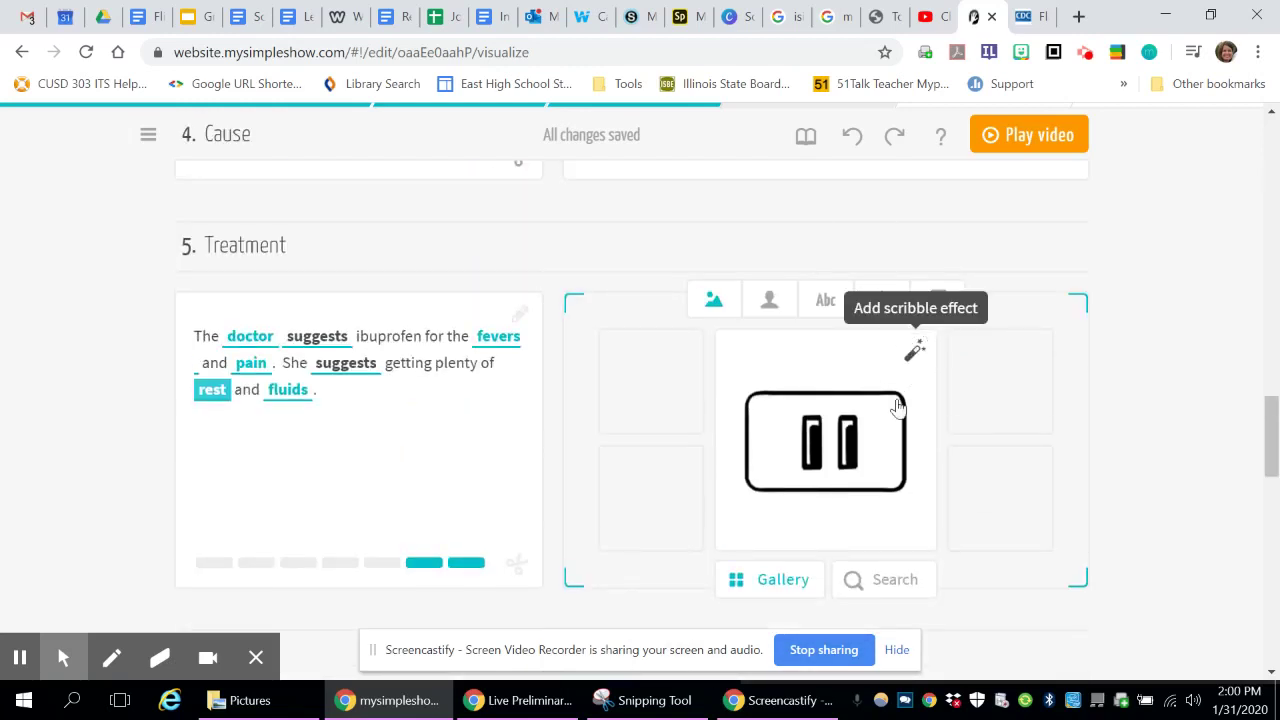
left_click(1015, 485)
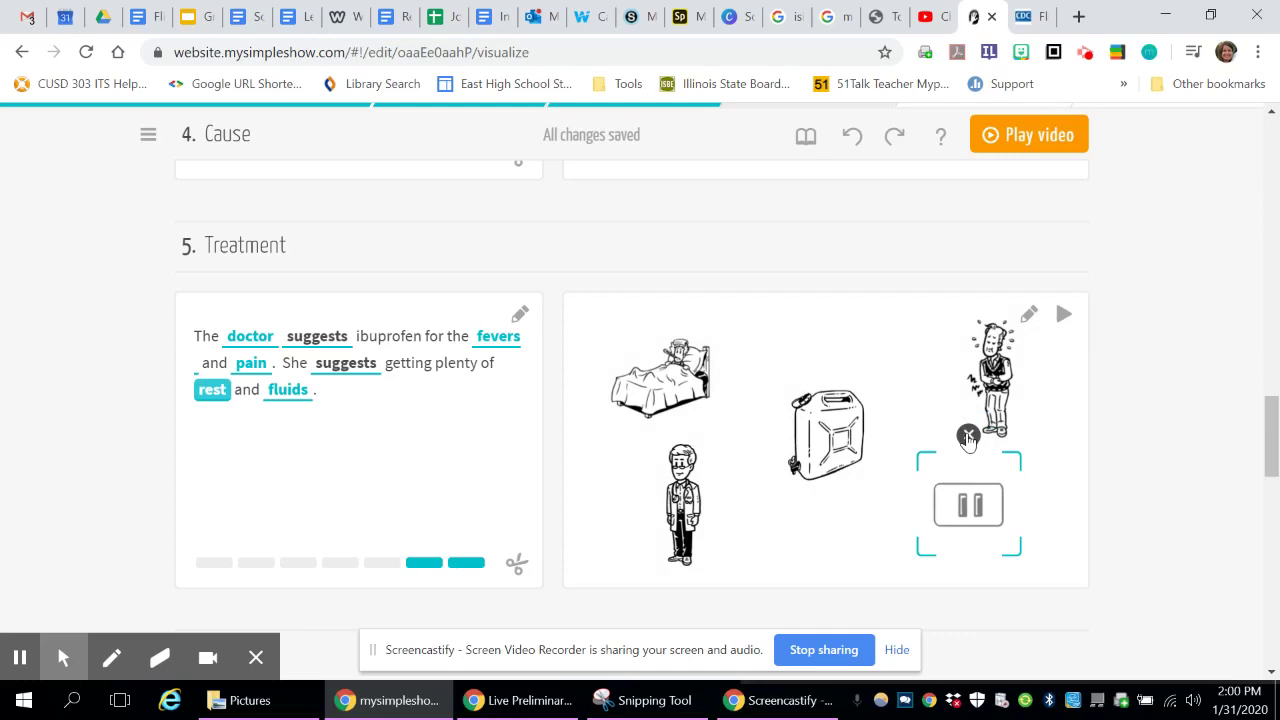
left_click(967, 435)
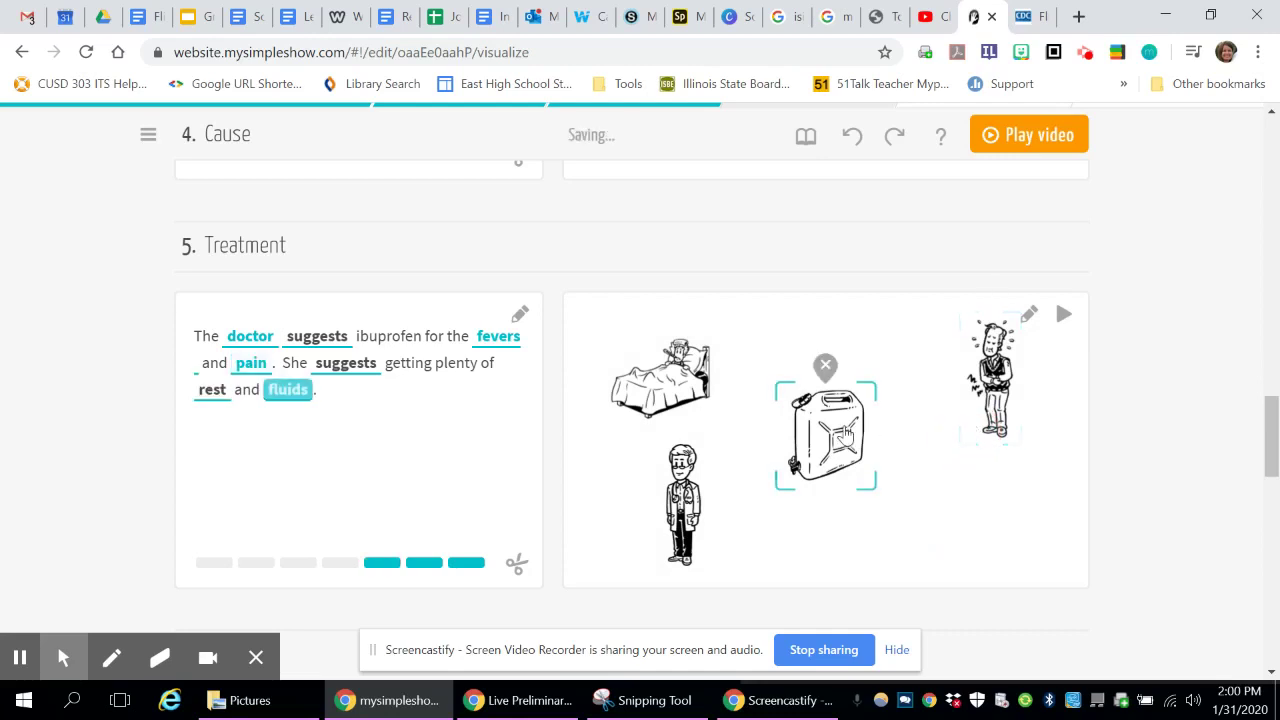
left_click(998, 418)
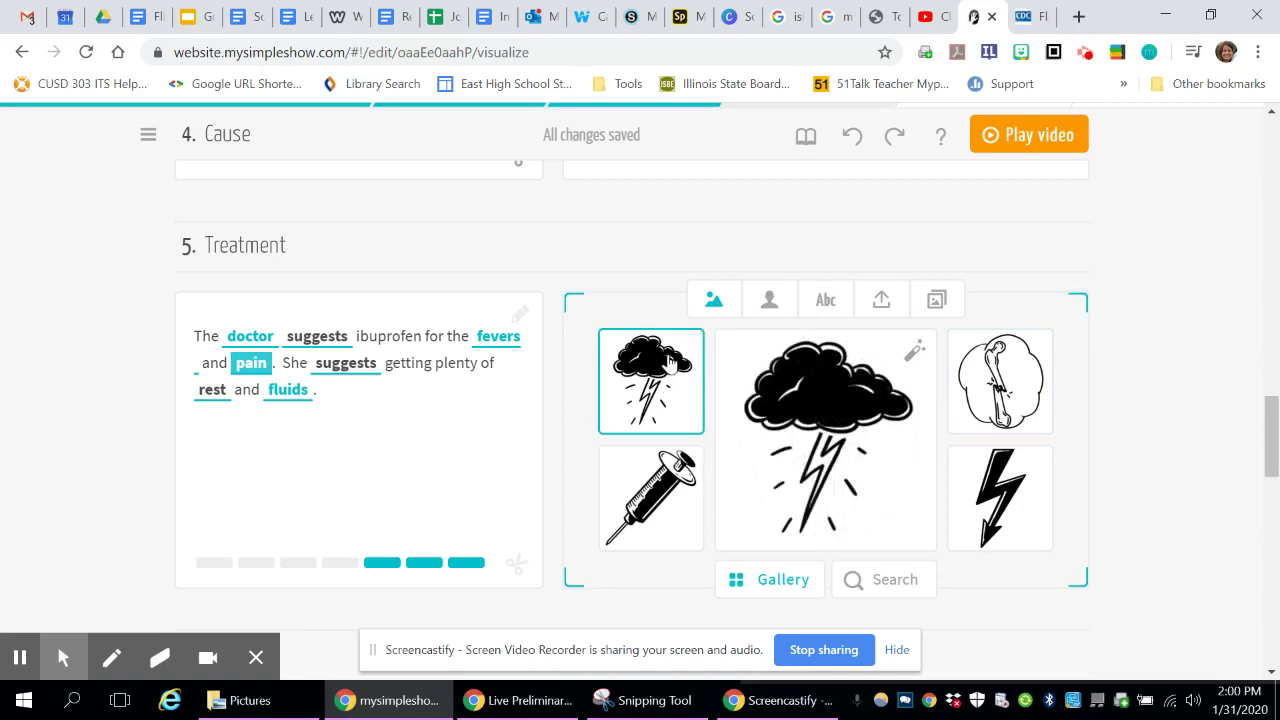
Replace the sick man with a jacketed woman from the Character Scribbles poses
left_click(766, 302)
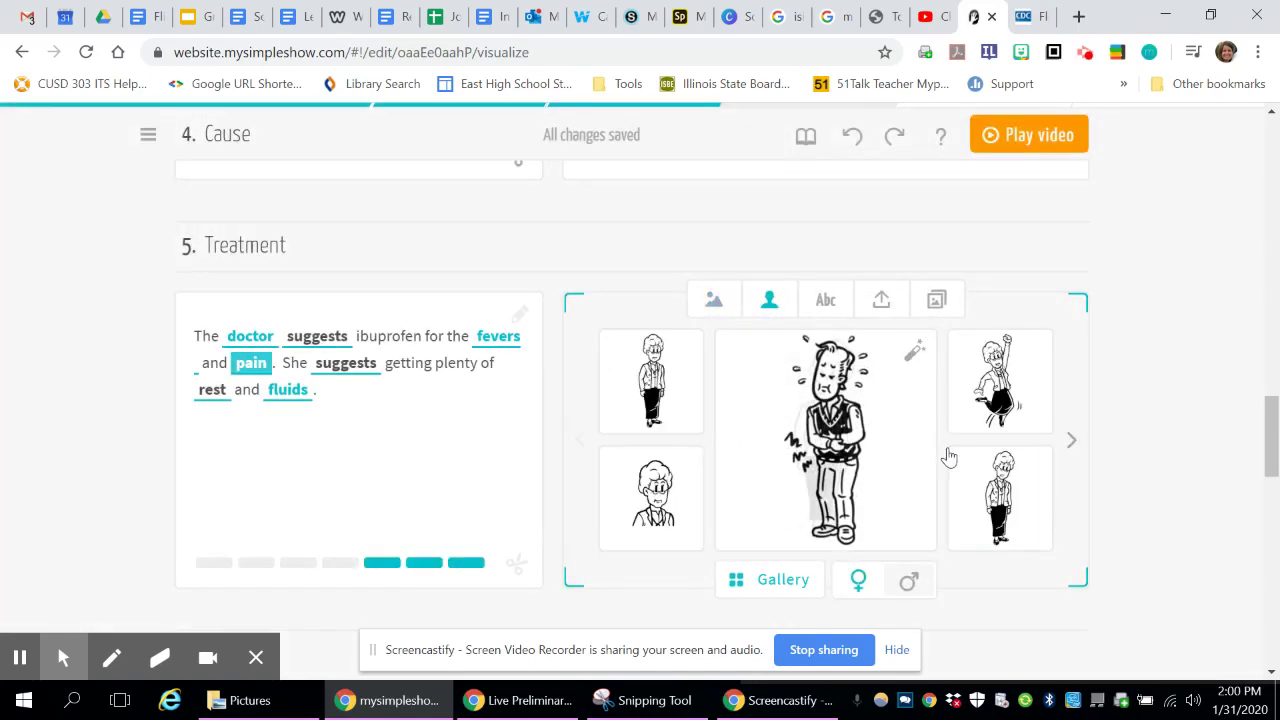
left_click(1068, 440)
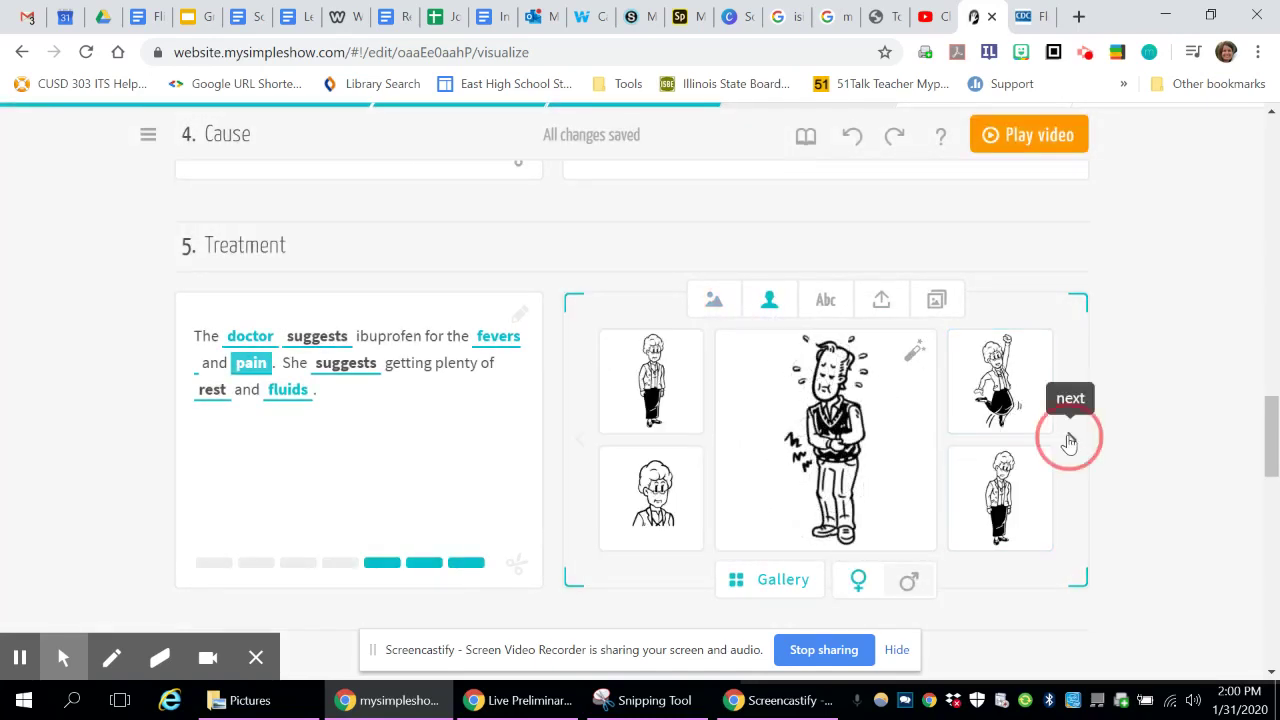
left_click(1068, 440)
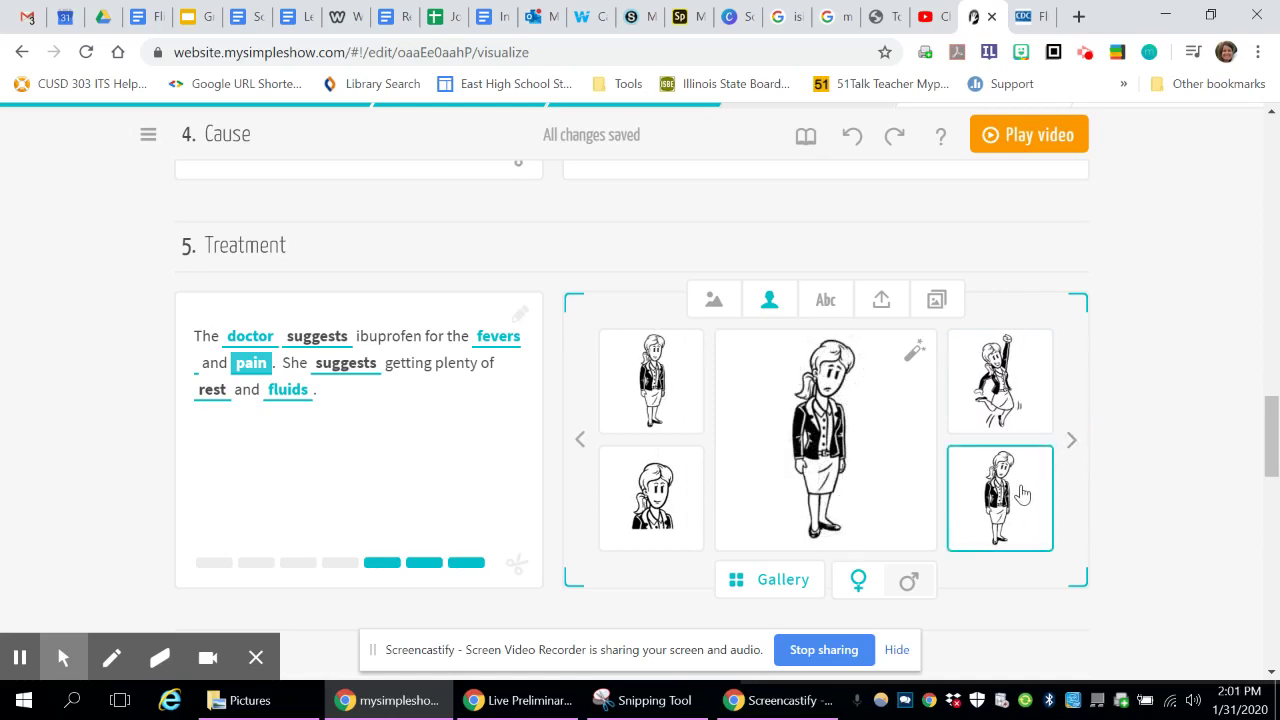
left_click(660, 418)
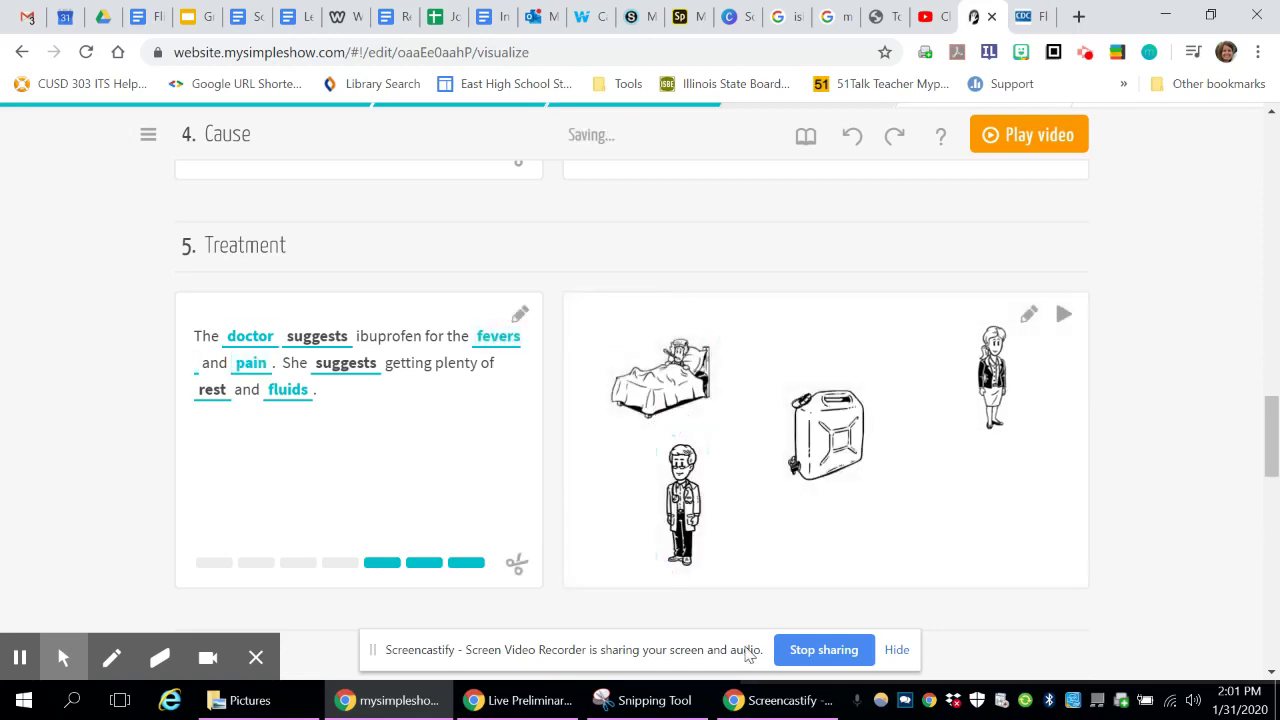
Centre and enlarge the woman, move the jerrycan to the lower right, and save the layout
left_click(829, 443)
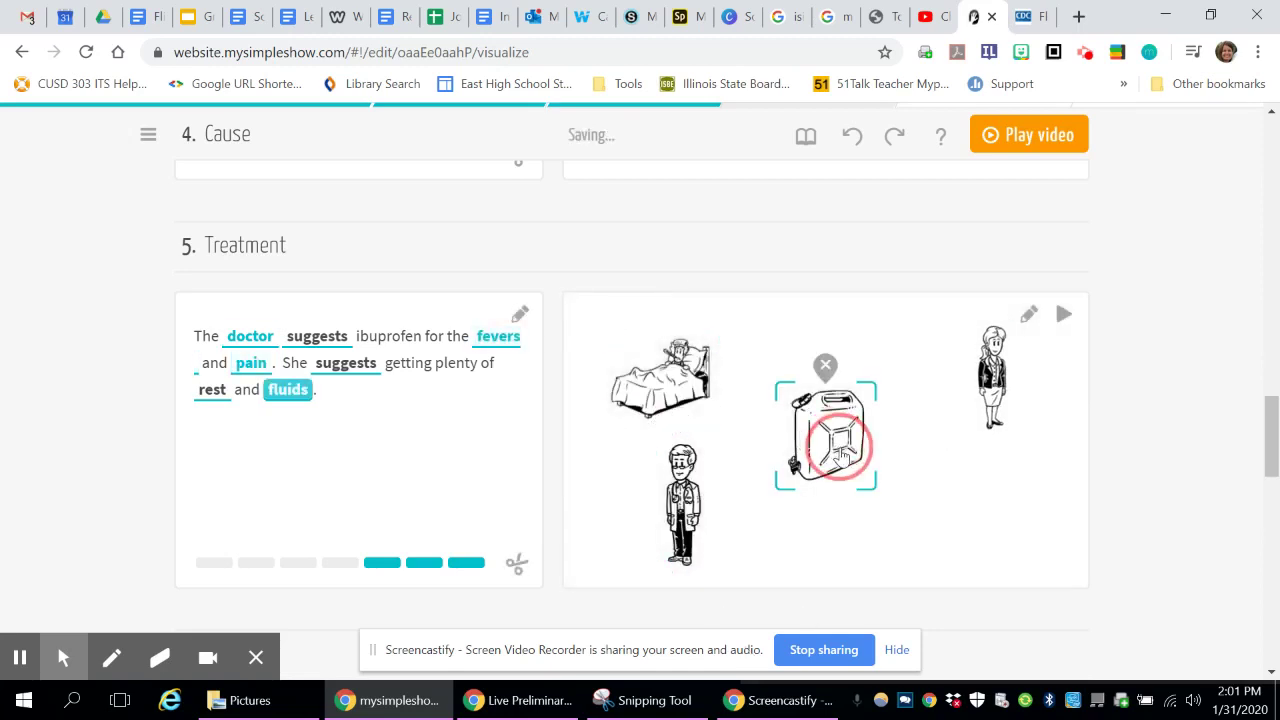
left_click(634, 540)
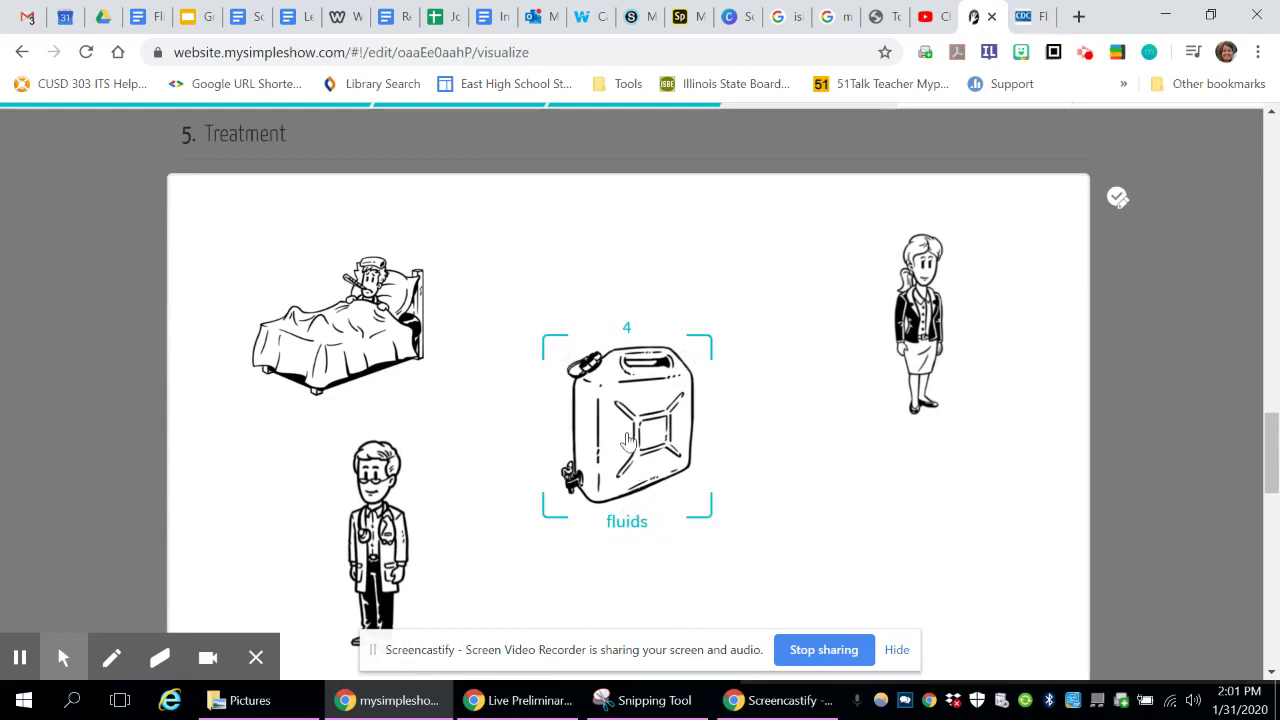
left_click_drag(630, 440, 879, 549)
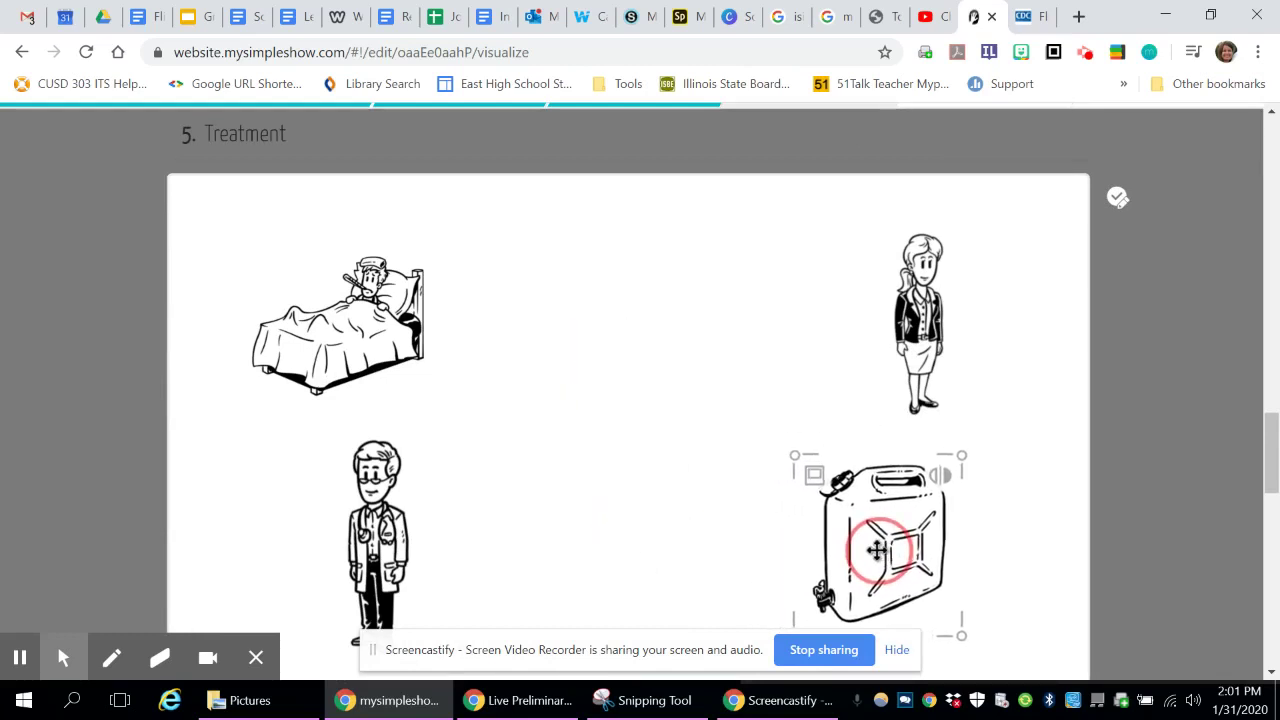
left_click(918, 330)
left_click_drag(918, 330, 643, 349)
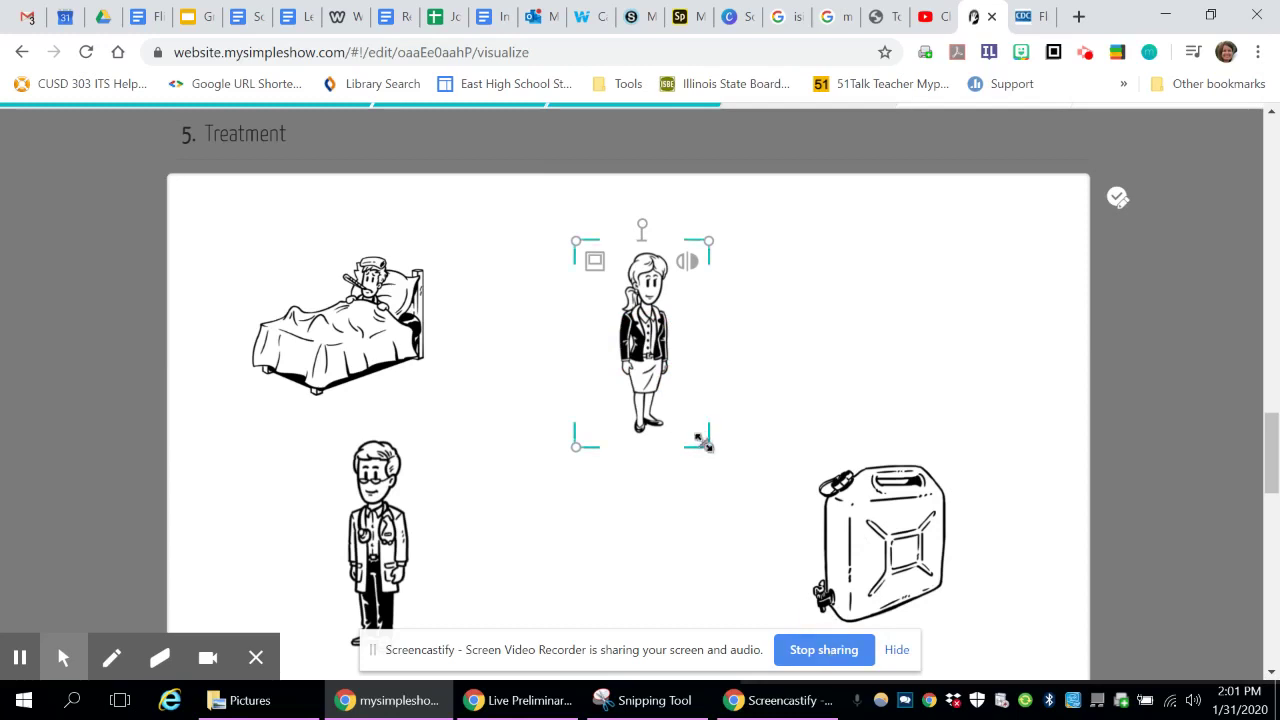
left_click_drag(708, 446, 770, 540)
left_click_drag(880, 543, 968, 480)
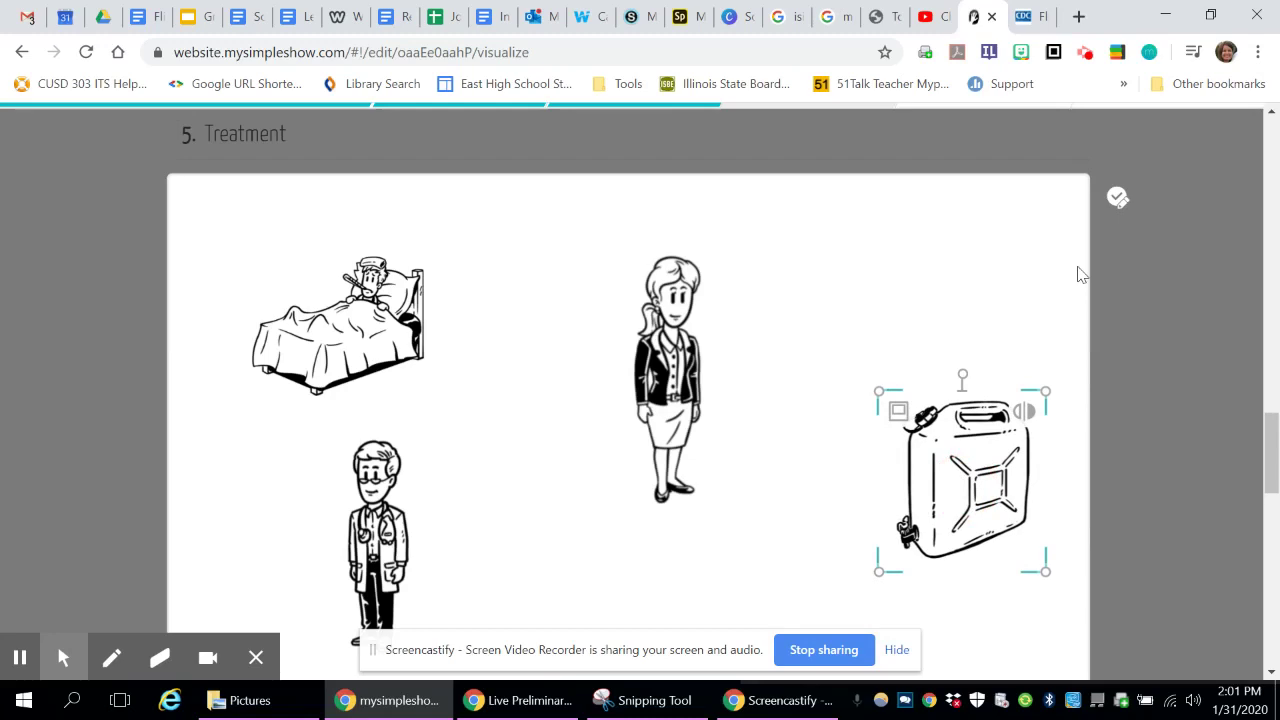
left_click(1118, 198)
Delete the second doctor from the Course scene, keeping the original pill pack image
scroll(406, 529, "down", 3)
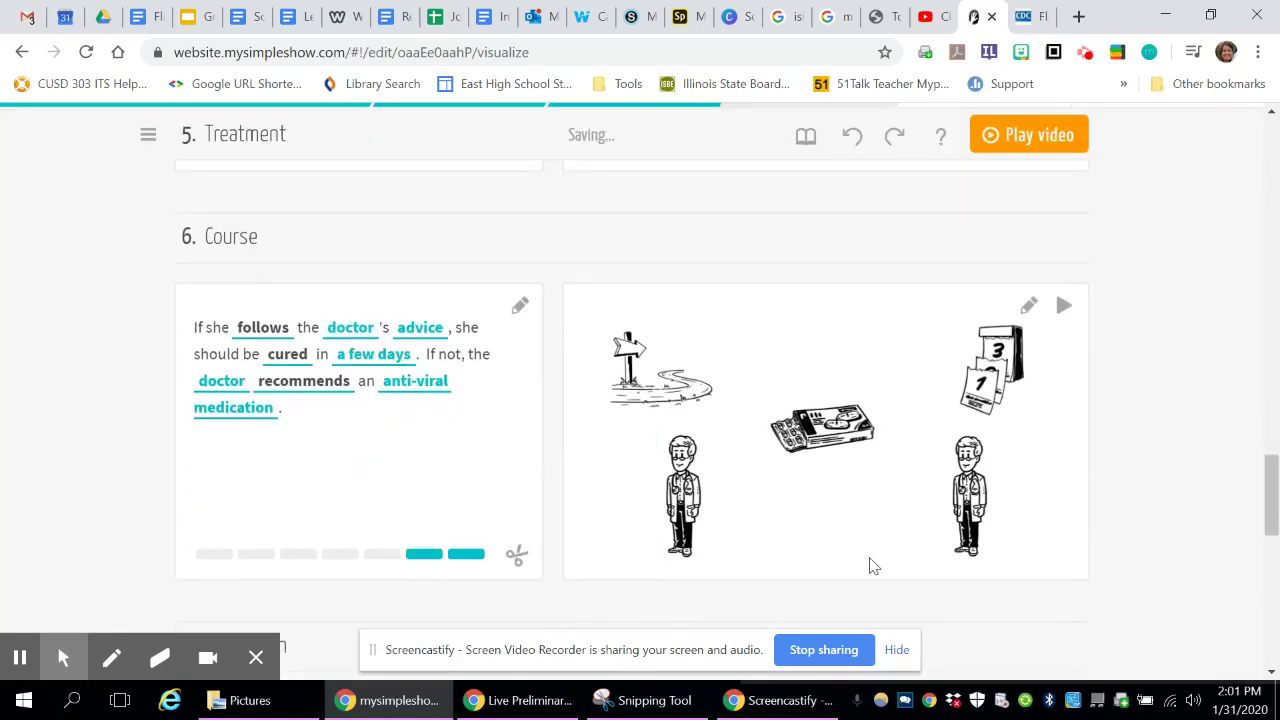
scroll(489, 446, "down", 3)
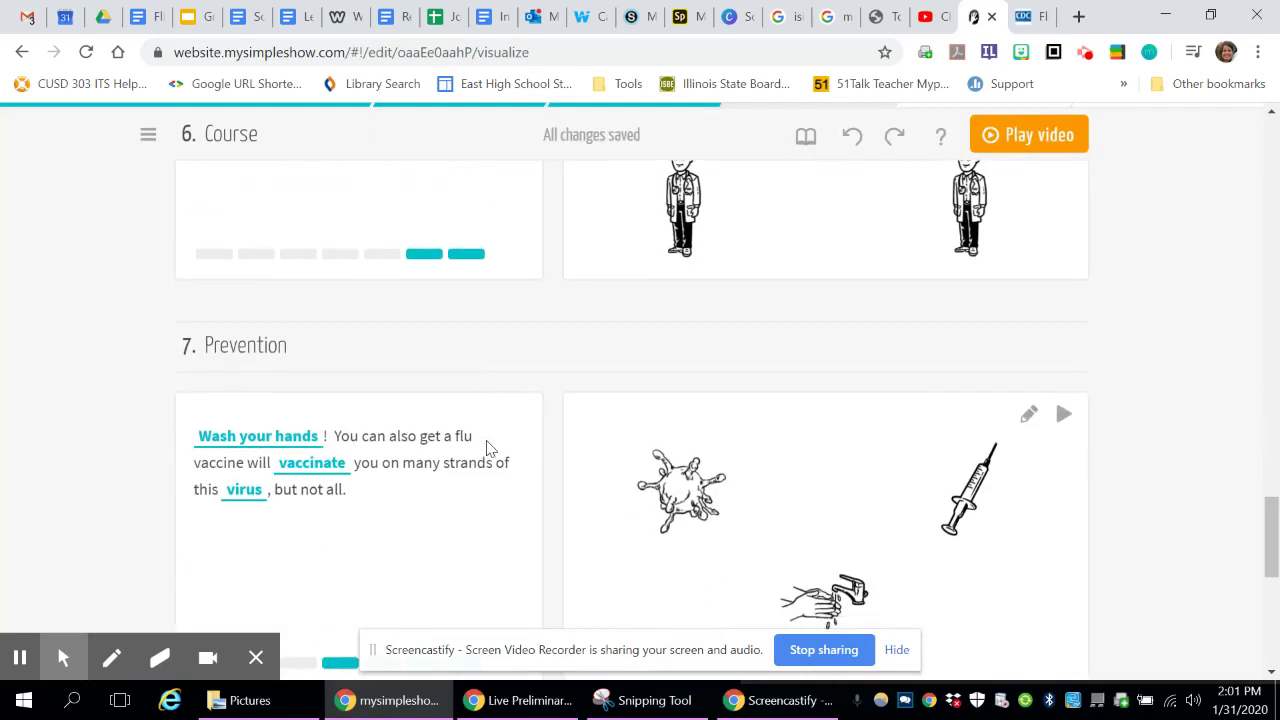
scroll(489, 446, "up", 1)
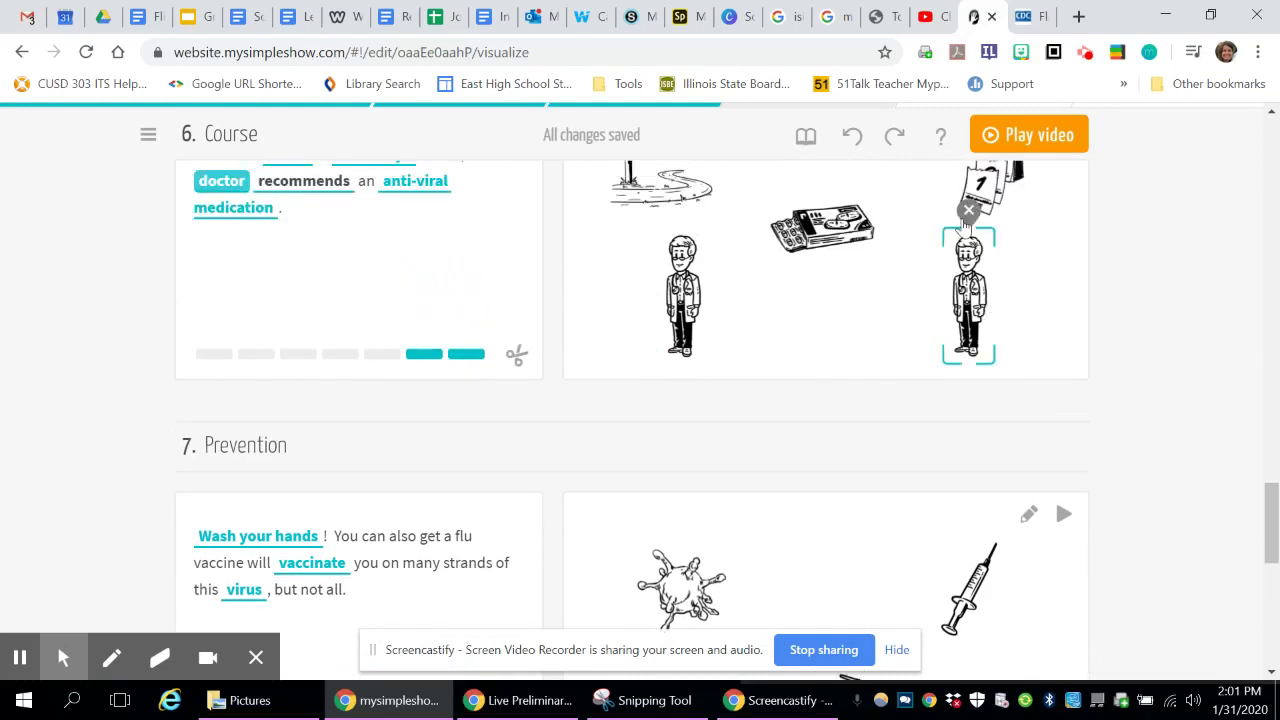
left_click(968, 210)
left_click(840, 220)
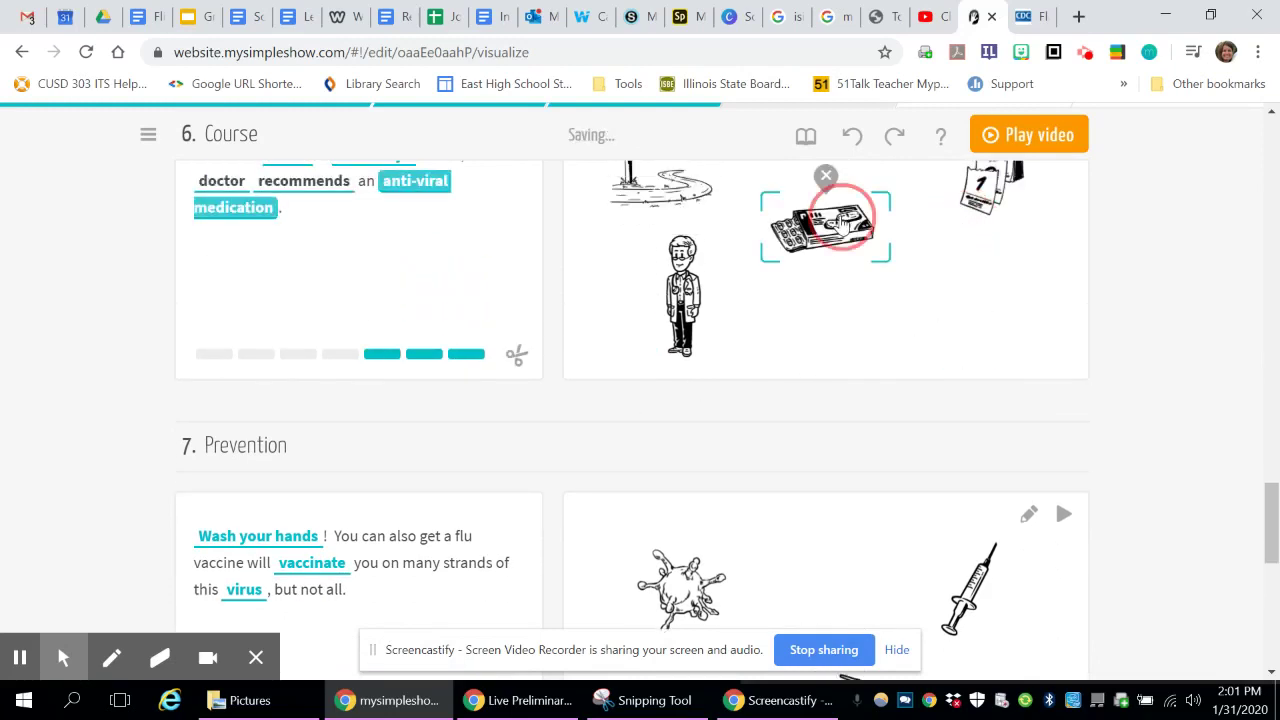
left_click(840, 220)
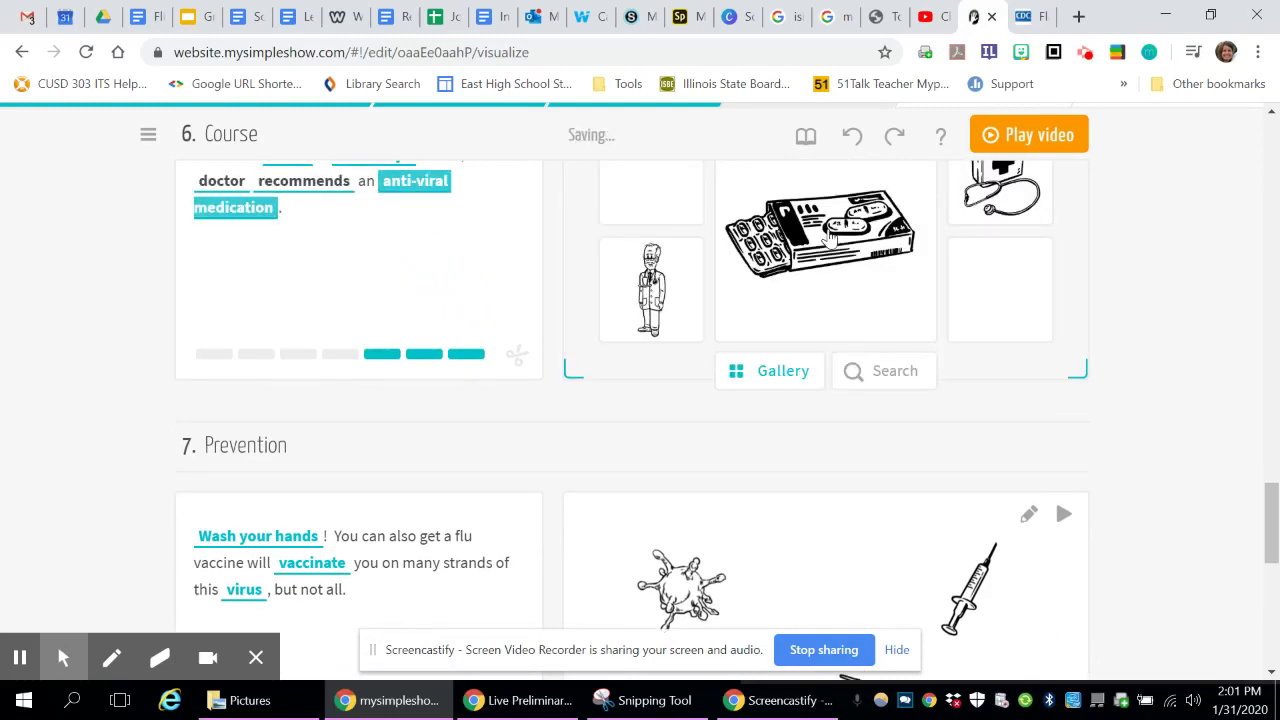
left_click(1205, 299)
Scroll down to the Closing Frame and proceed to the audio step
scroll(1171, 349, "down", 3)
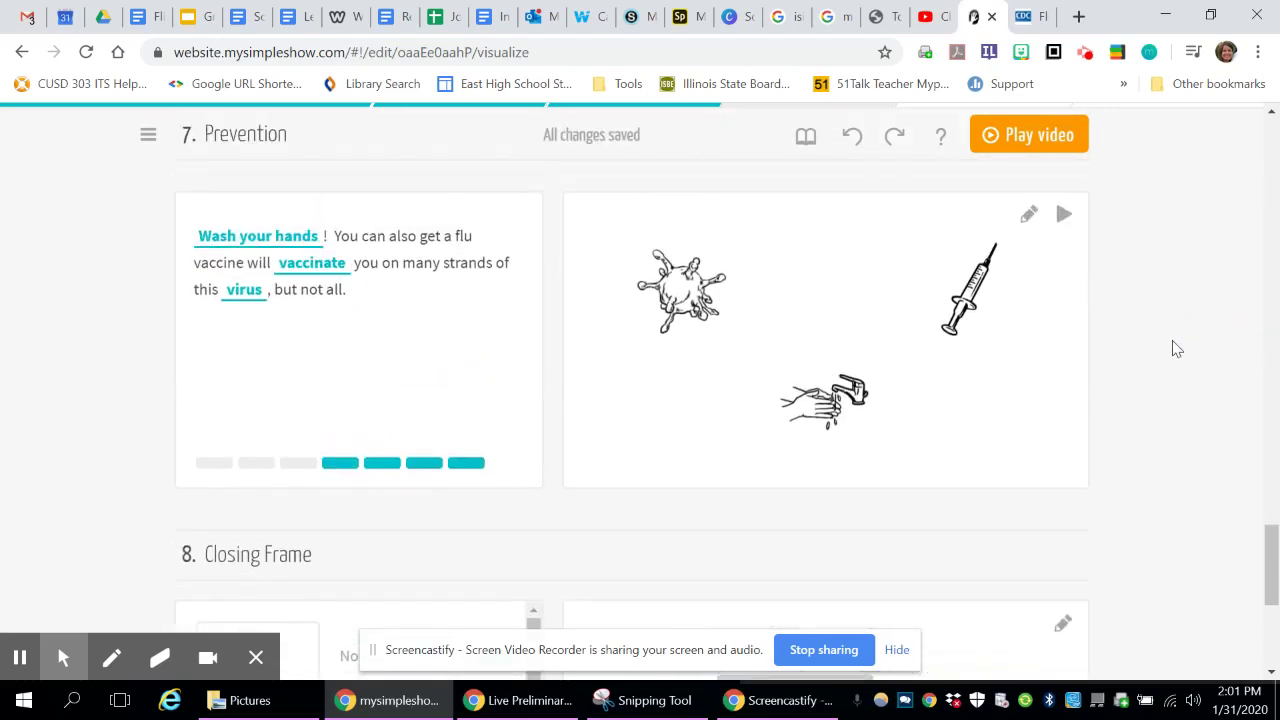
scroll(1176, 348, "down", 4)
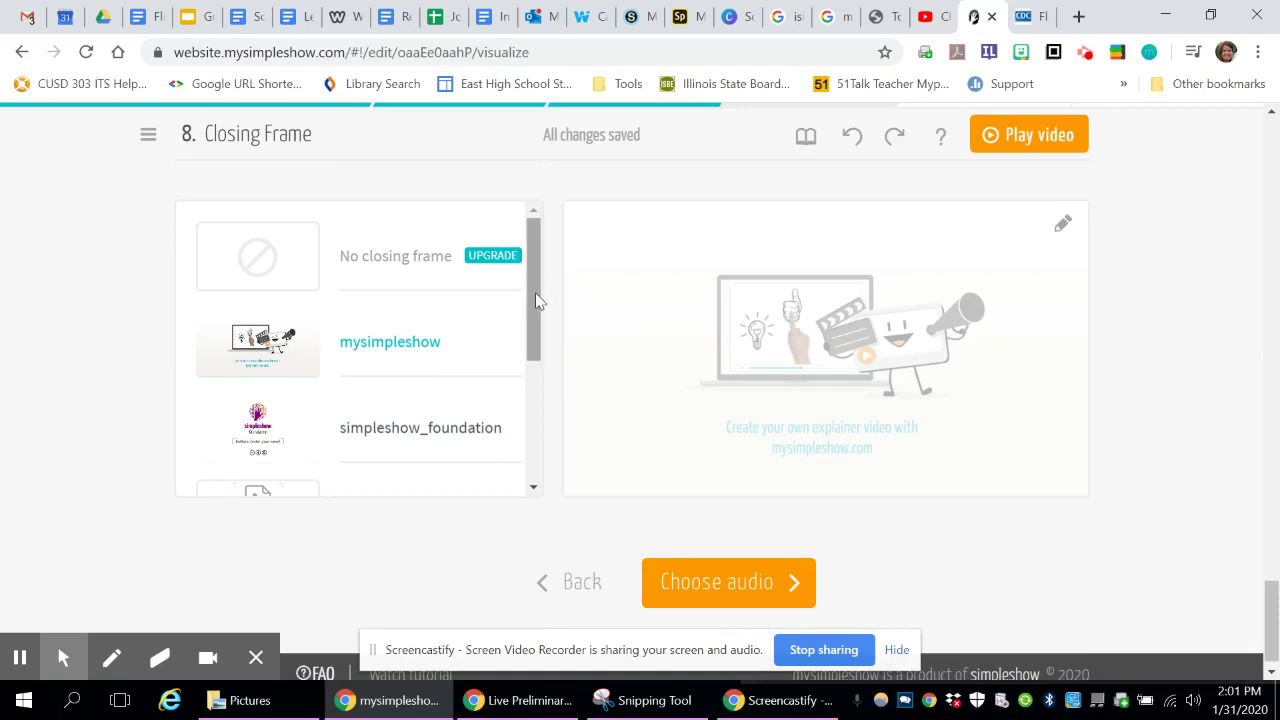
left_click_drag(535, 300, 543, 317)
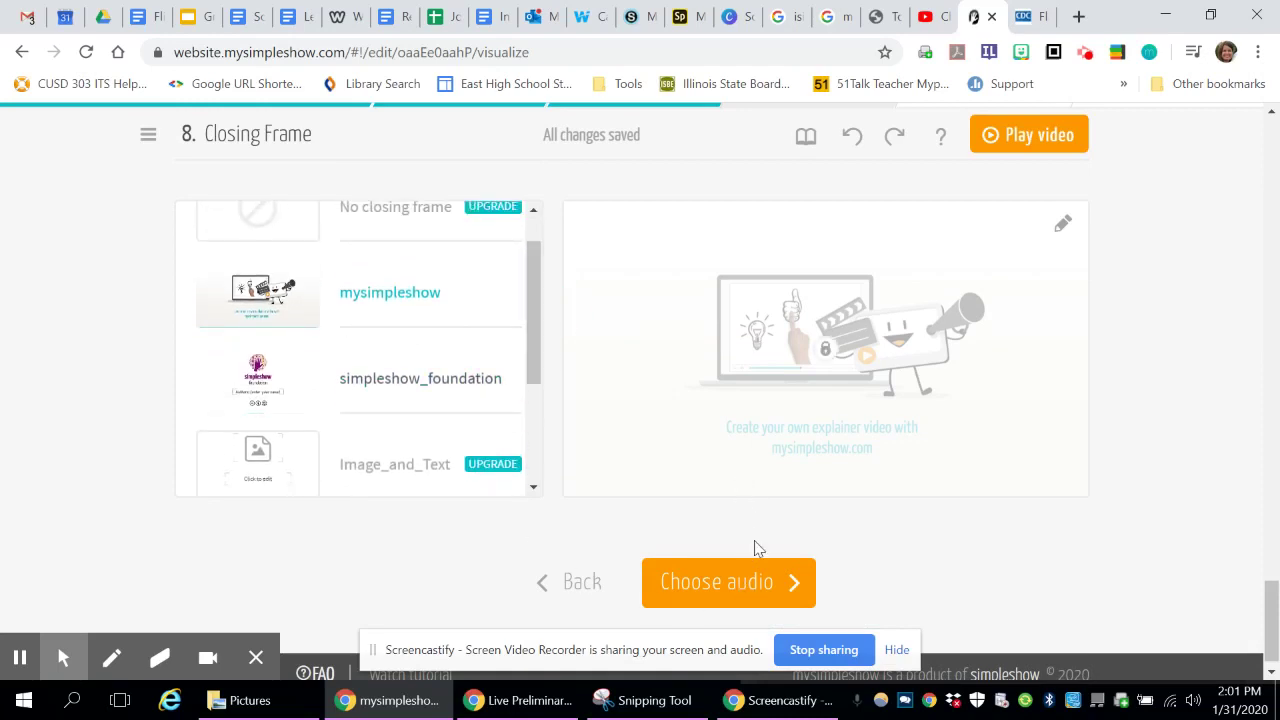
left_click(745, 582)
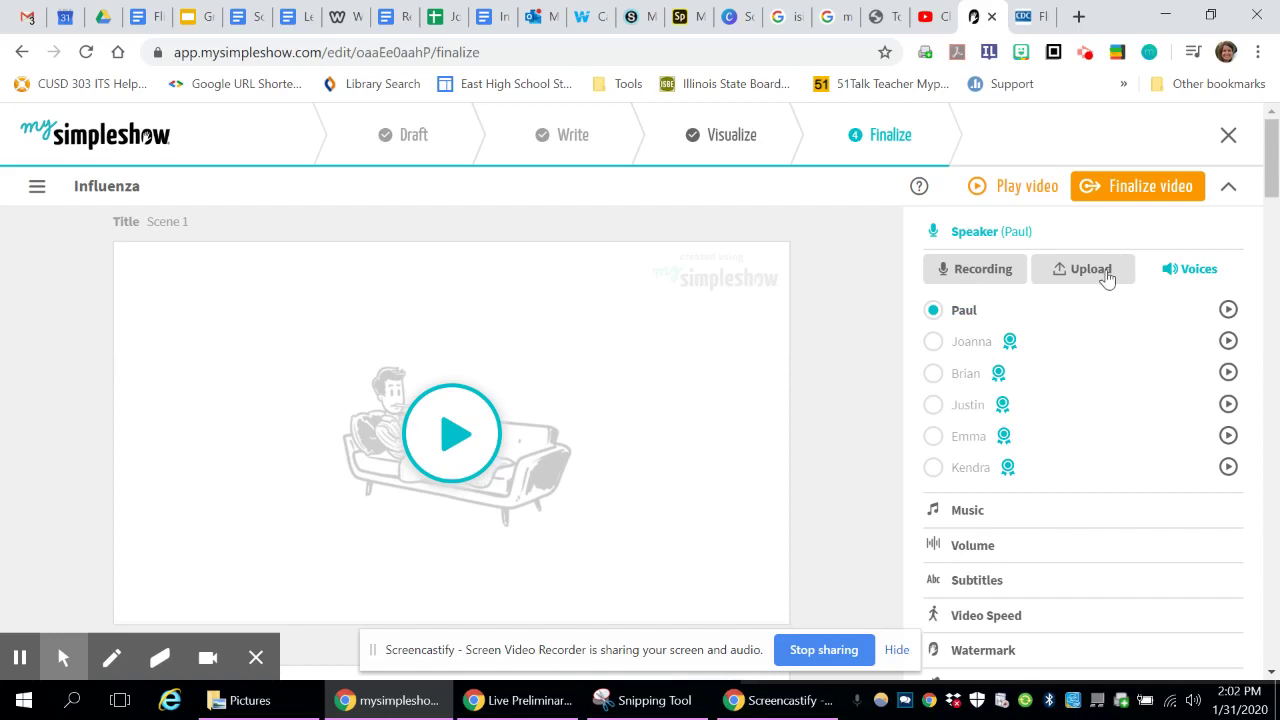
Scroll through the Influenza video's scene previews on the Finalize page
scroll(1090, 420, "down", 2)
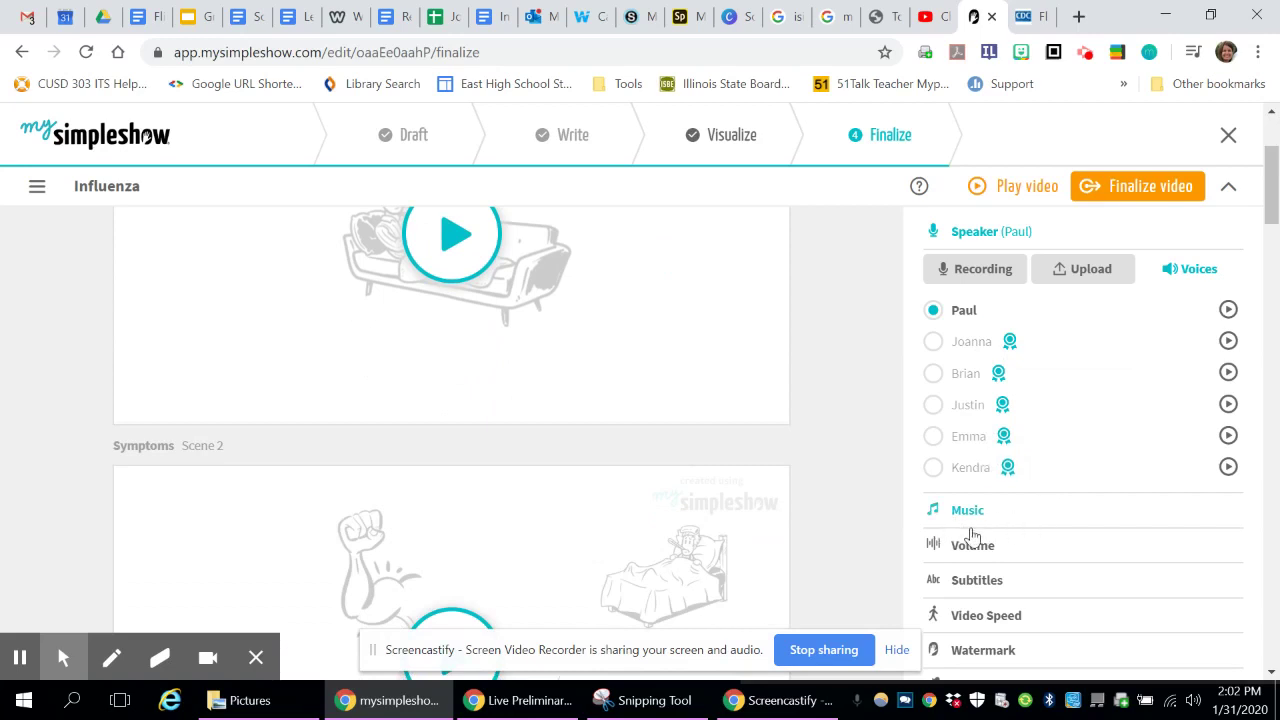
scroll(1060, 610, "down", 2)
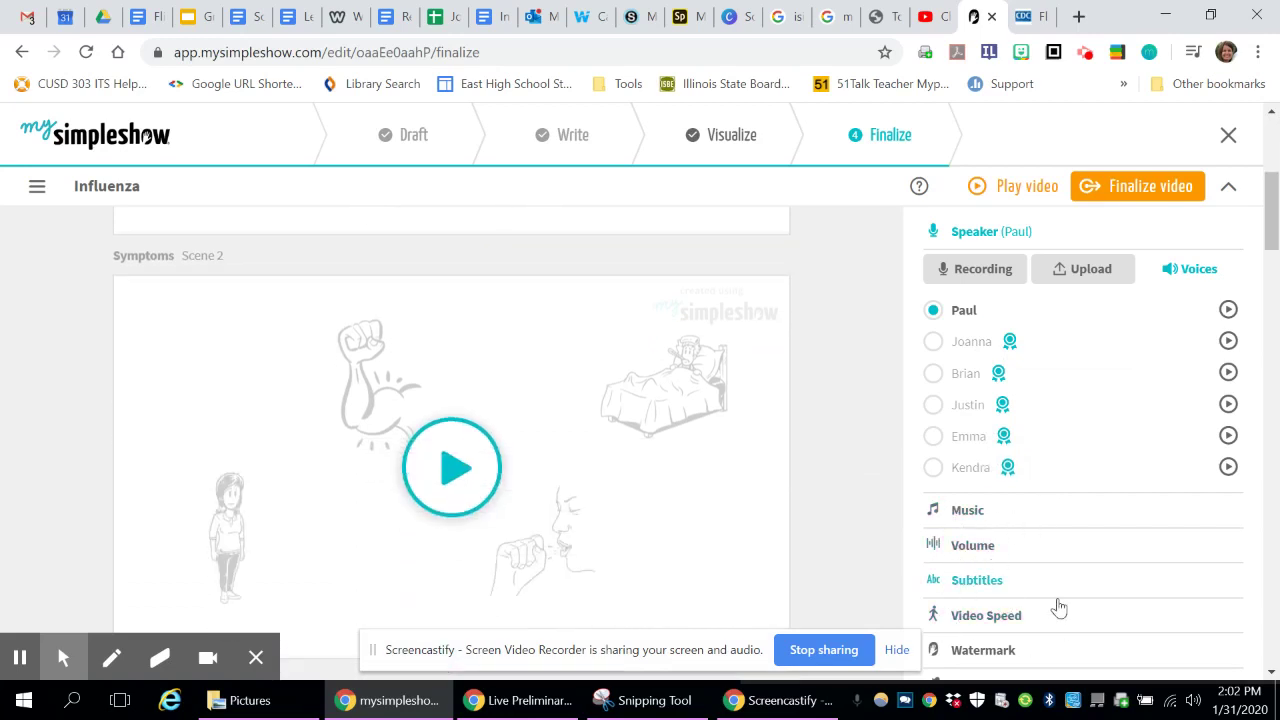
scroll(1137, 411, "up", 4)
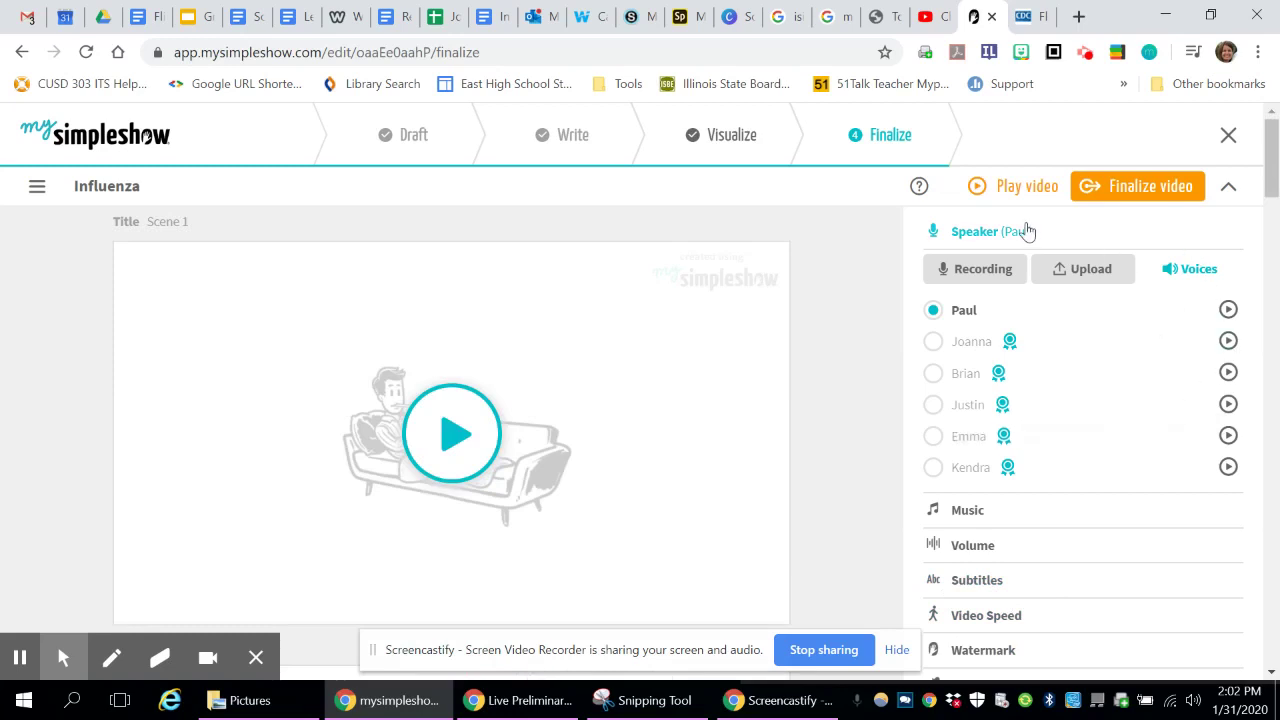
Play the full 1:10 Influenza preview, then close it
left_click(989, 190)
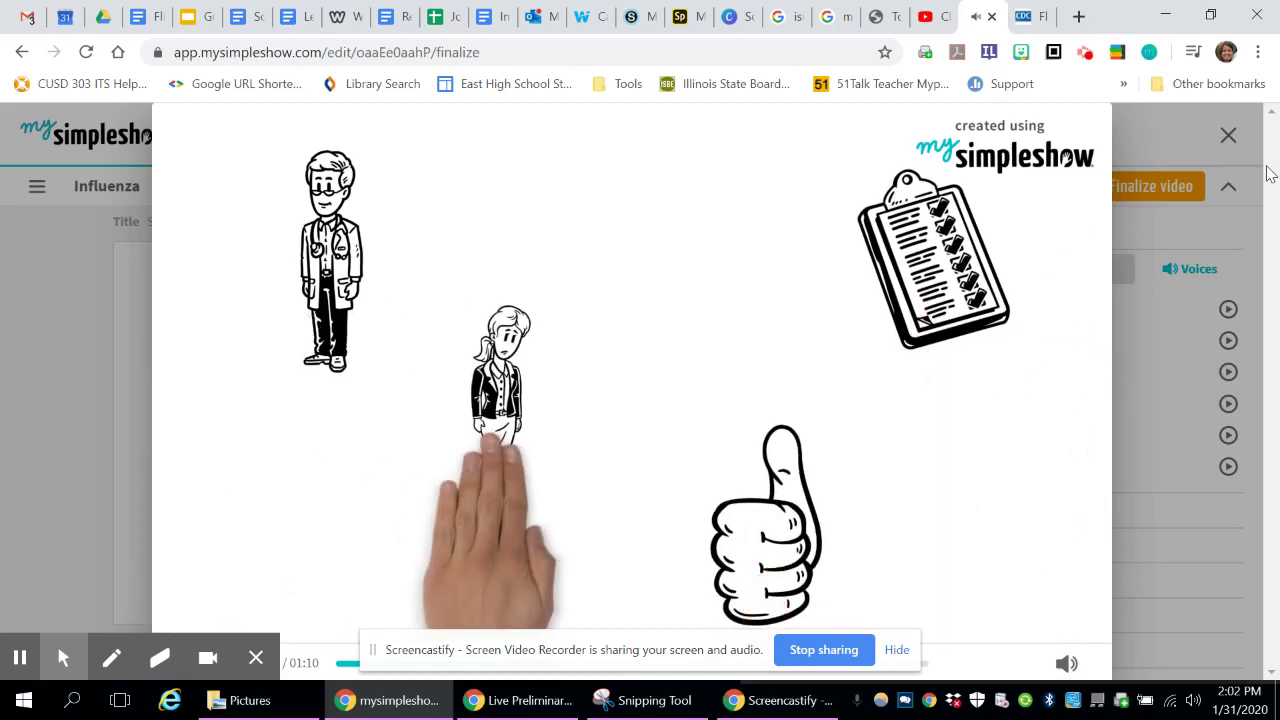
left_click(1083, 123)
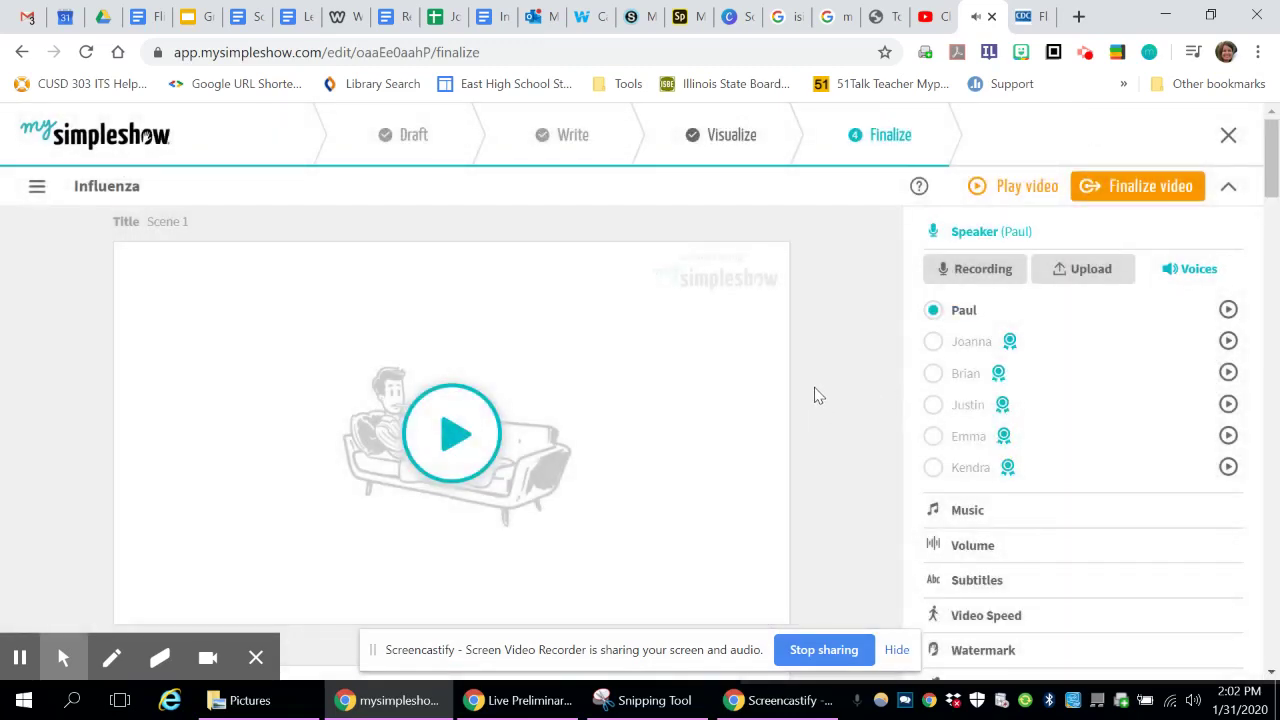
Finalize the Influenza video with public privacy and SD quality
left_click(1123, 192)
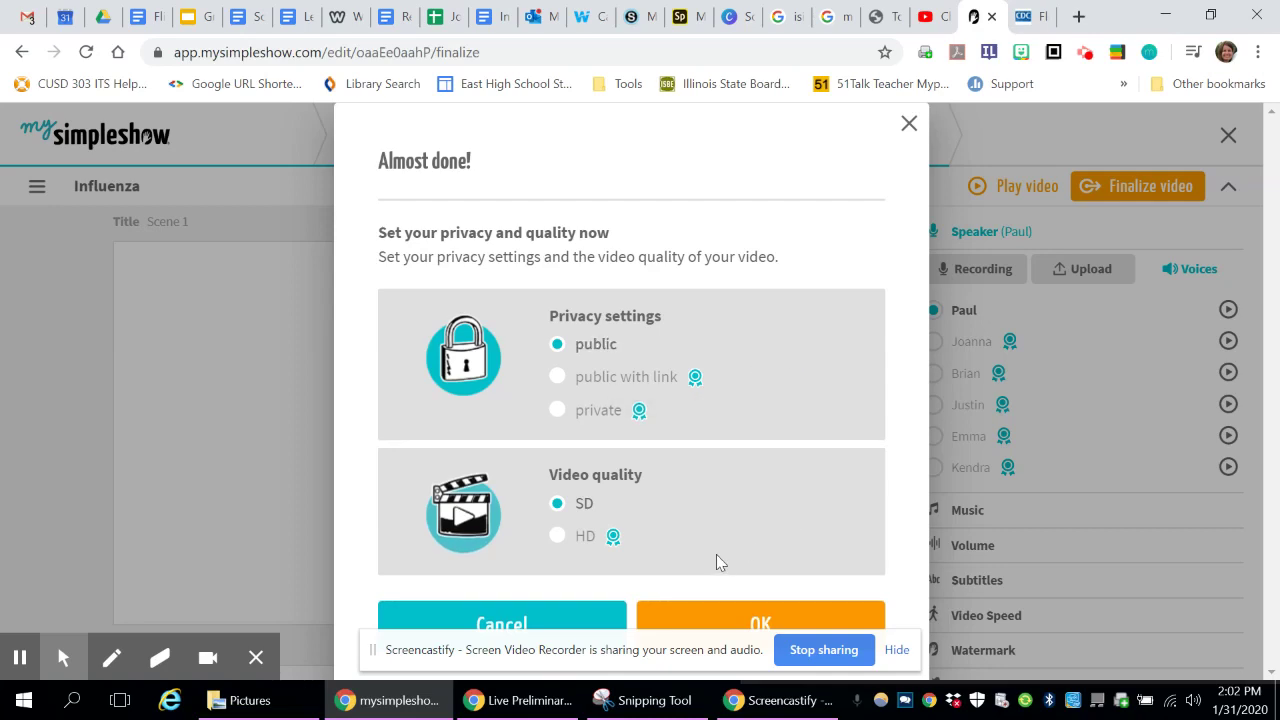
left_click(768, 624)
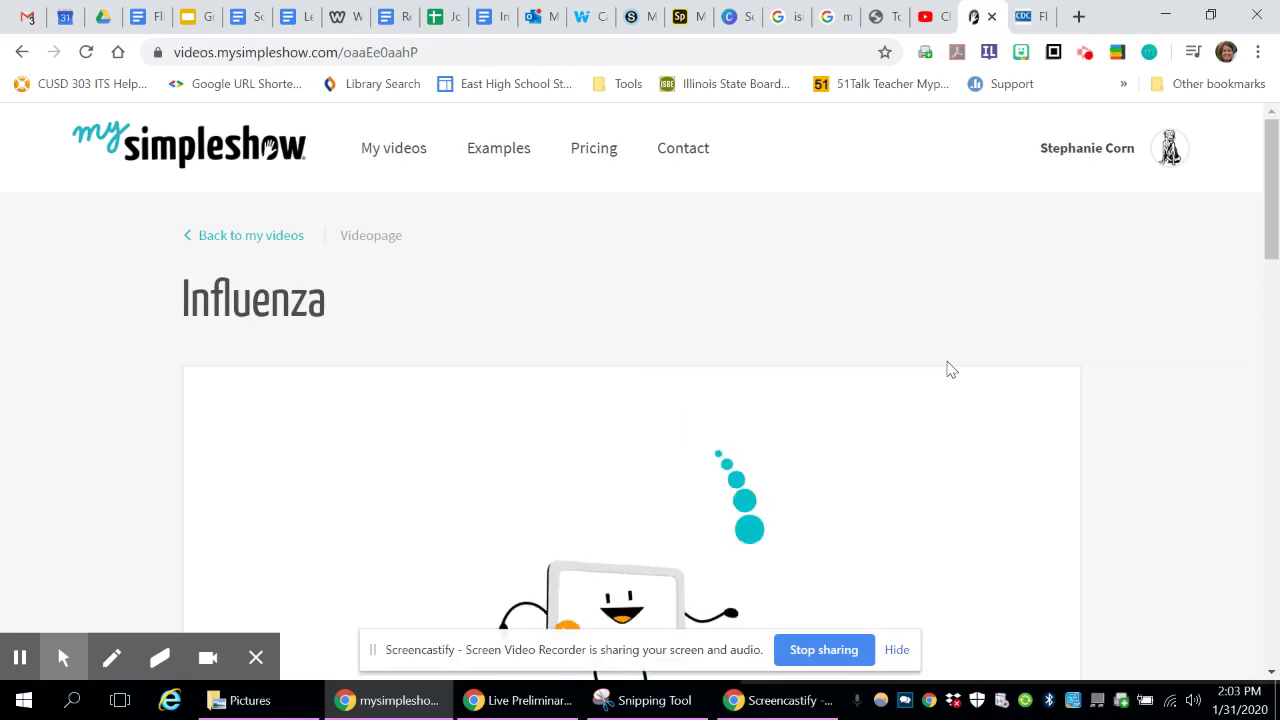
Scroll down the Influenza video page to the Congratulations message confirming finalizing is queued
scroll(923, 383, "down", 2)
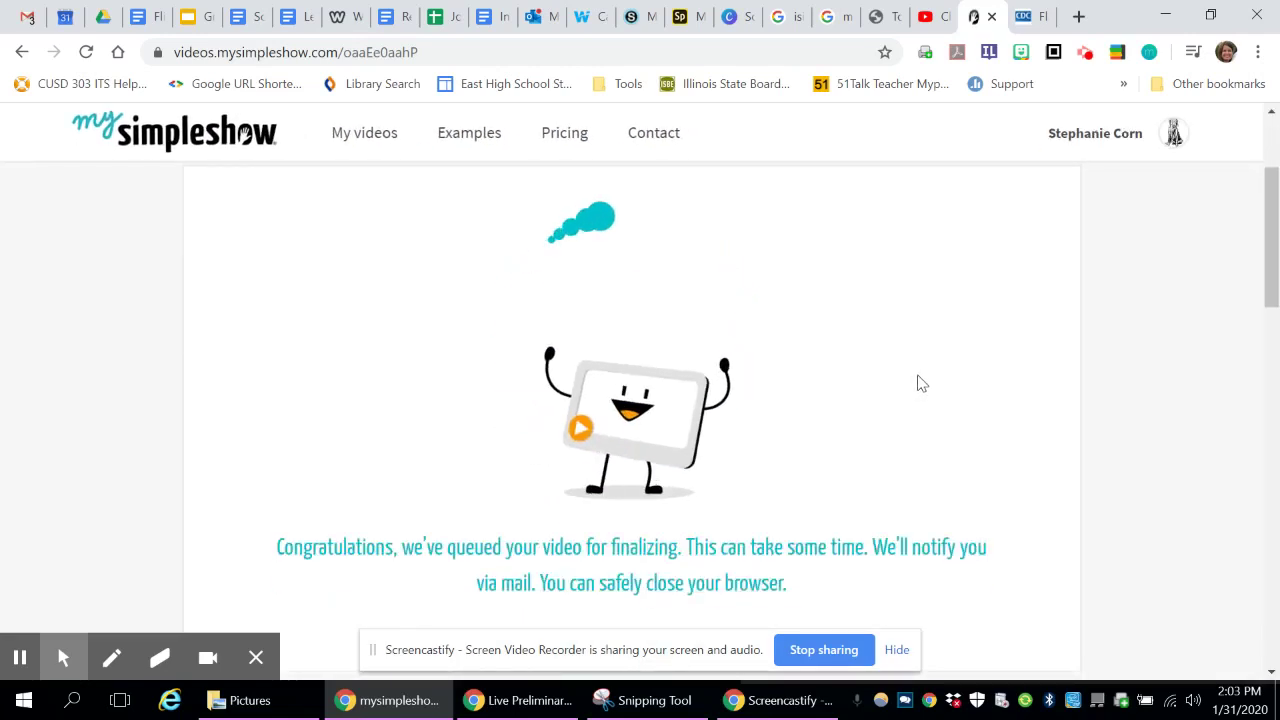